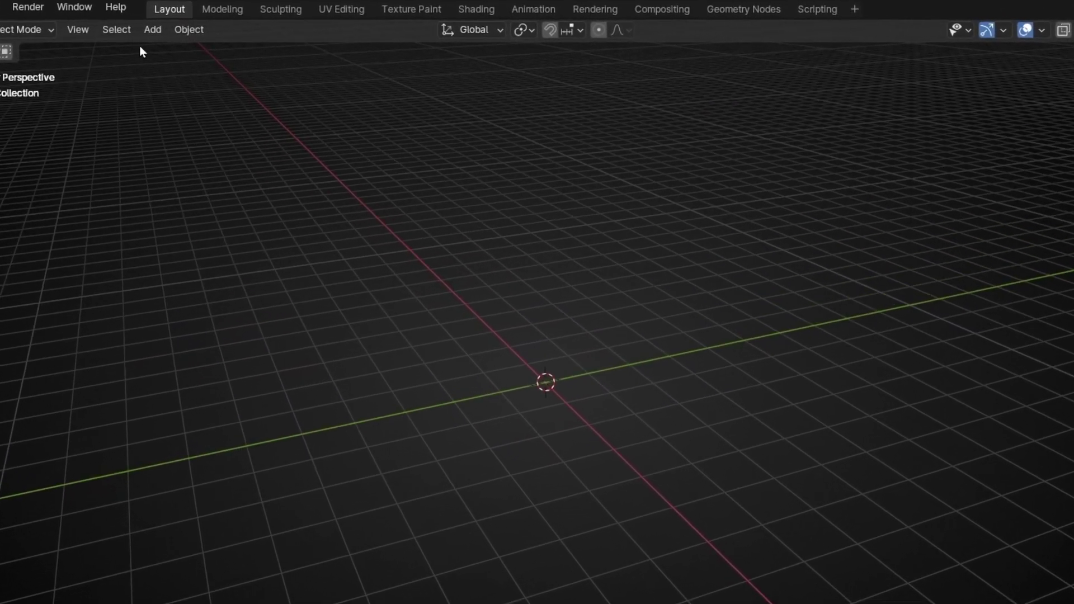
Add a Bézier curve at the world origin.
{"action": "left_click", "coordinate": [161, 35]}
{"action": "mouse_move", "coordinate": [132, 74]}
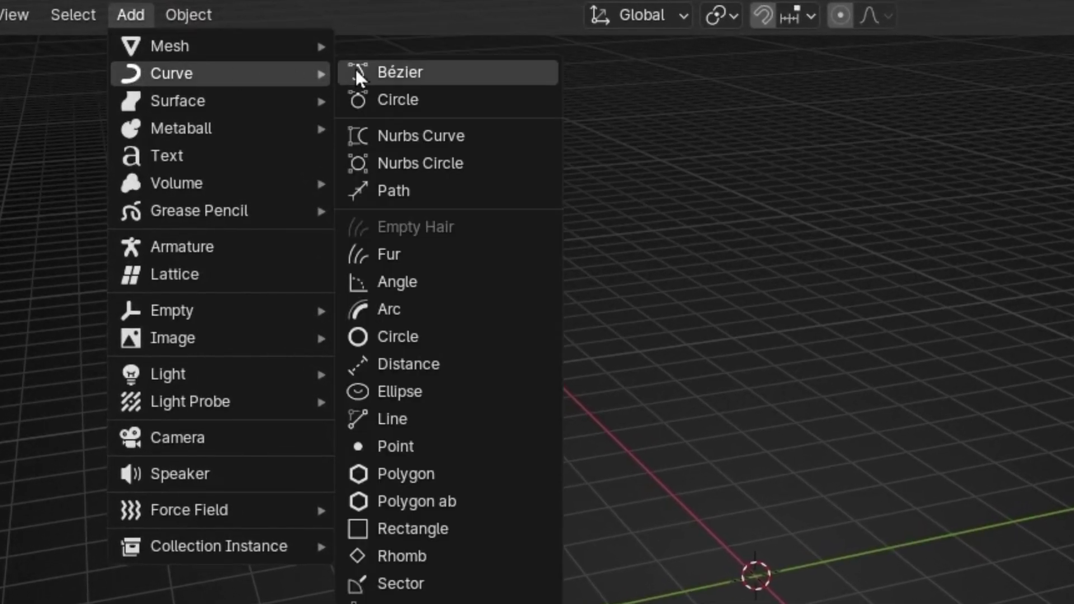
{"action": "left_click", "coordinate": [394, 72]}
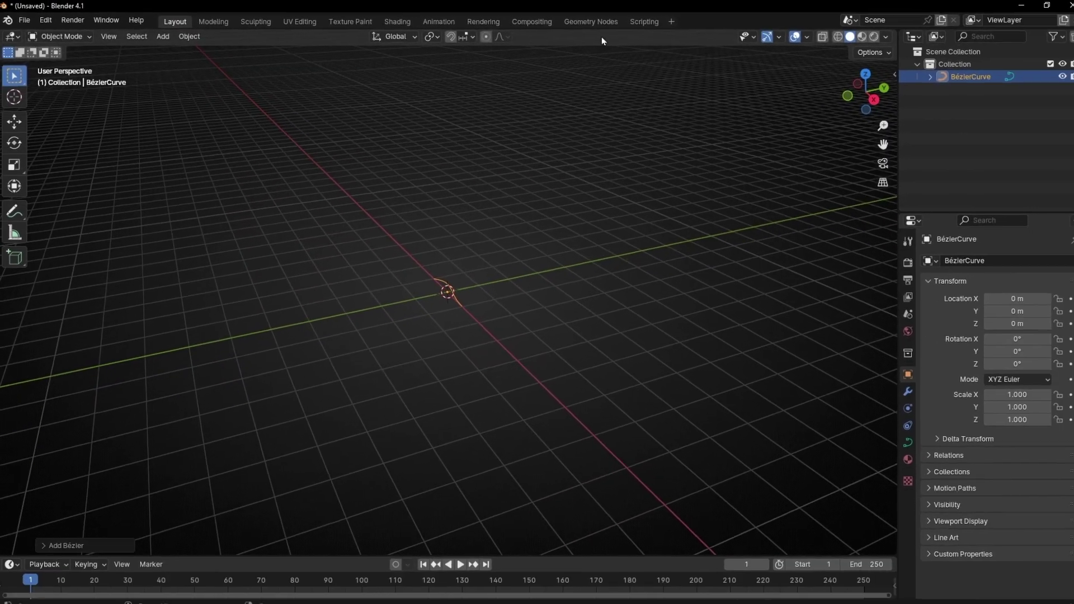
Switch to the Geometry Nodes workspace and remove the spreadsheet area so the 3D viewport spans the full width.
{"action": "left_click", "coordinate": [695, 13]}
{"action": "left_click_drag", "start_coordinate": [888, 151], "coordinate": [1057, 151]}
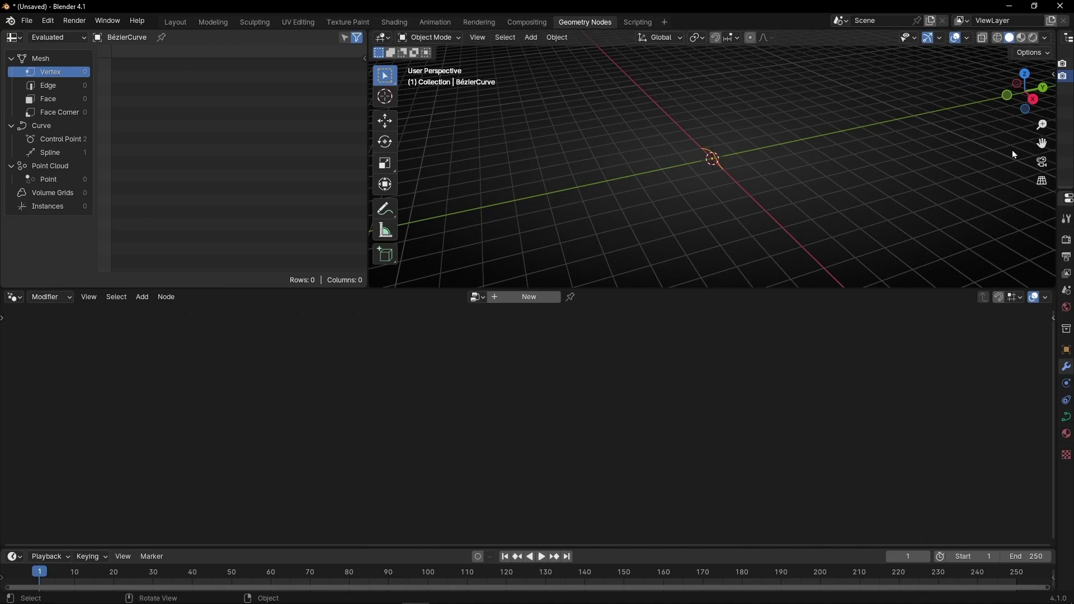
{"action": "right_click", "coordinate": [253, 43]}
{"action": "left_click", "coordinate": [205, 161]}
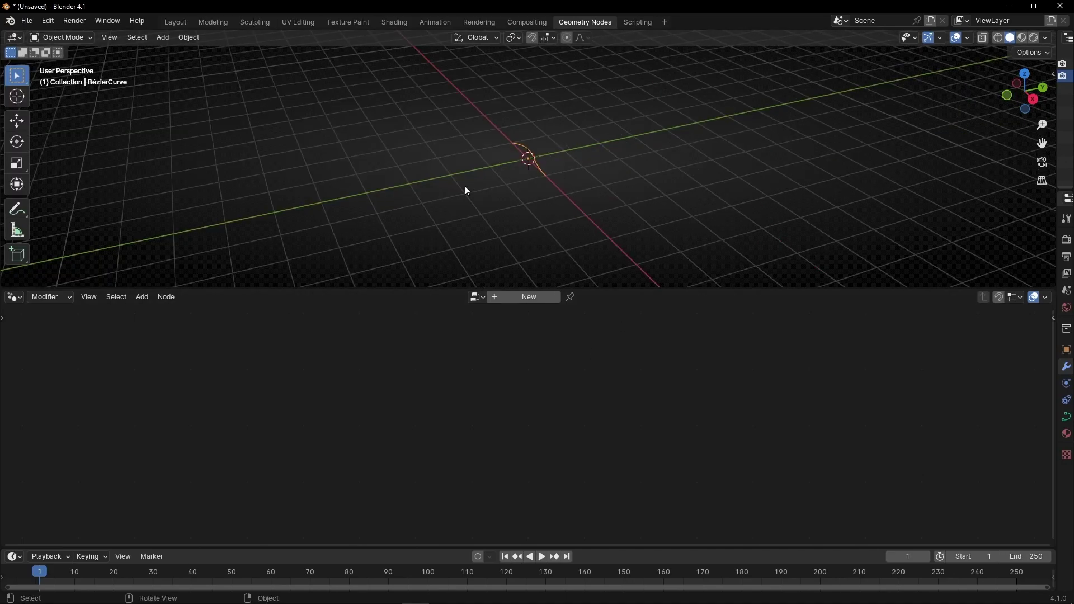
Create a new geometry node tree for the Bézier curve.
{"action": "left_click", "coordinate": [512, 300]}
{"action": "scroll", "coordinate": [540, 162], "scroll_direction": "up", "scroll_amount": 6}
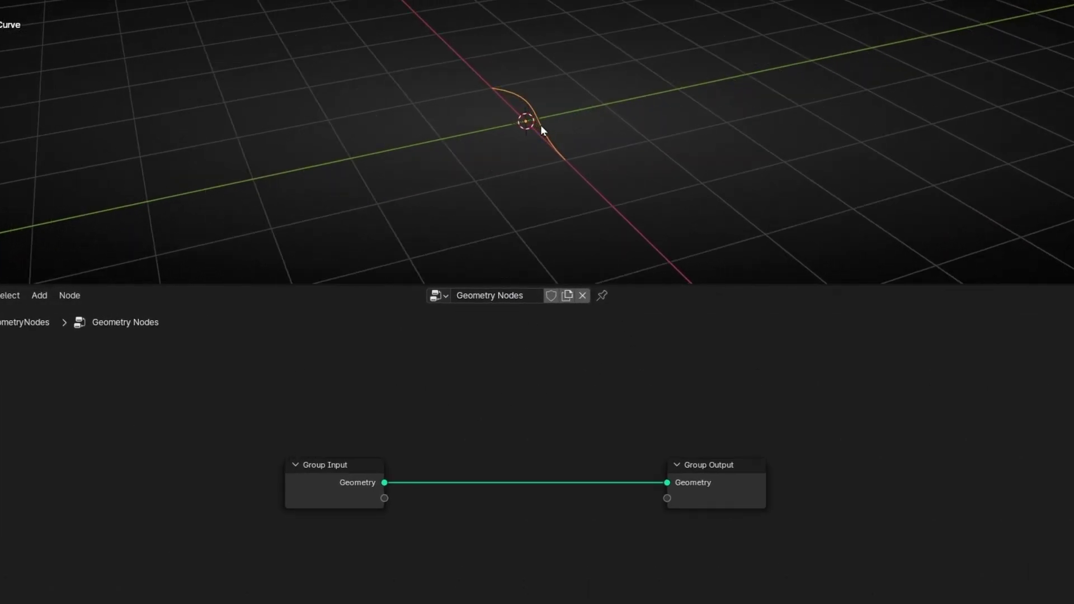
{"action": "middle_click_drag", "start_coordinate": [498, 165], "coordinate": [549, 51]}
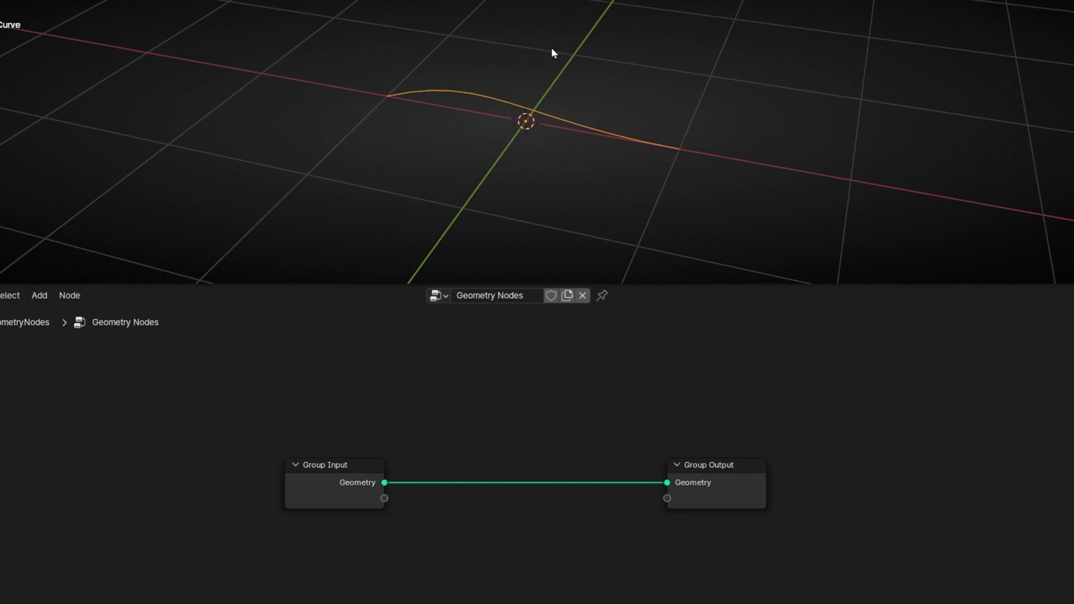
Add a Points node above the link between Group Input and Group Output.
{"action": "scroll", "coordinate": [501, 458], "scroll_direction": "up", "scroll_amount": 2}
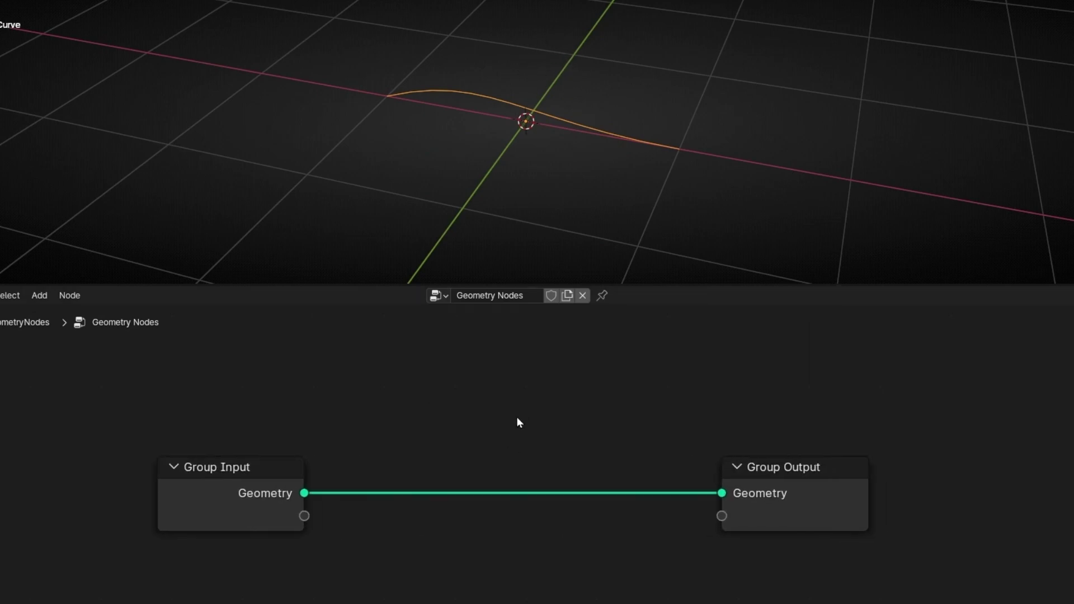
{"action": "key", "text": "shift+a"}
{"action": "mouse_move", "coordinate": [517, 419]}
{"action": "type", "text": "point"}
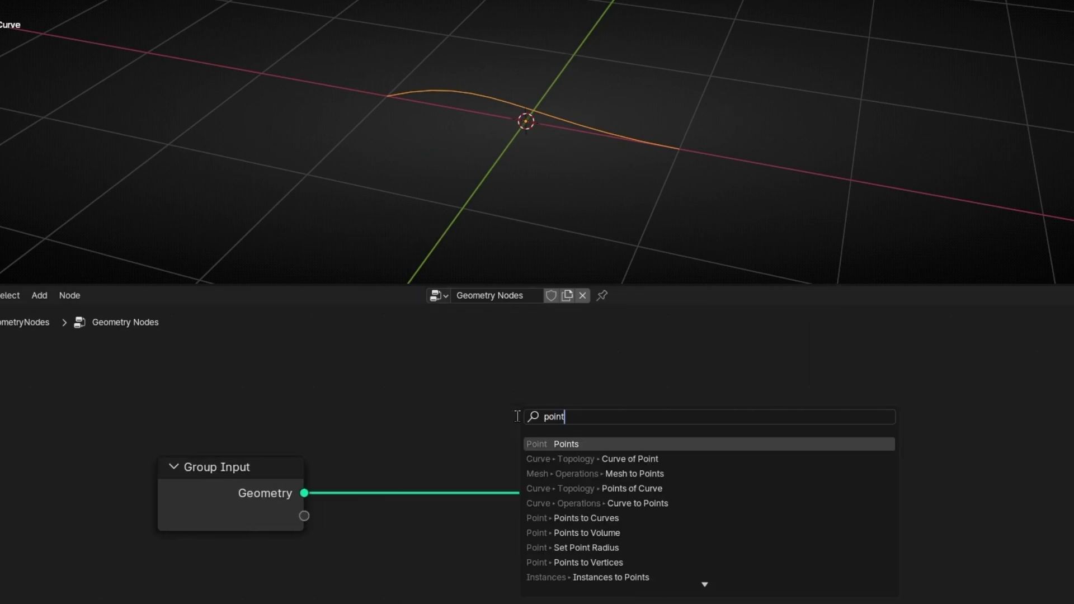
{"action": "key", "text": "Return"}
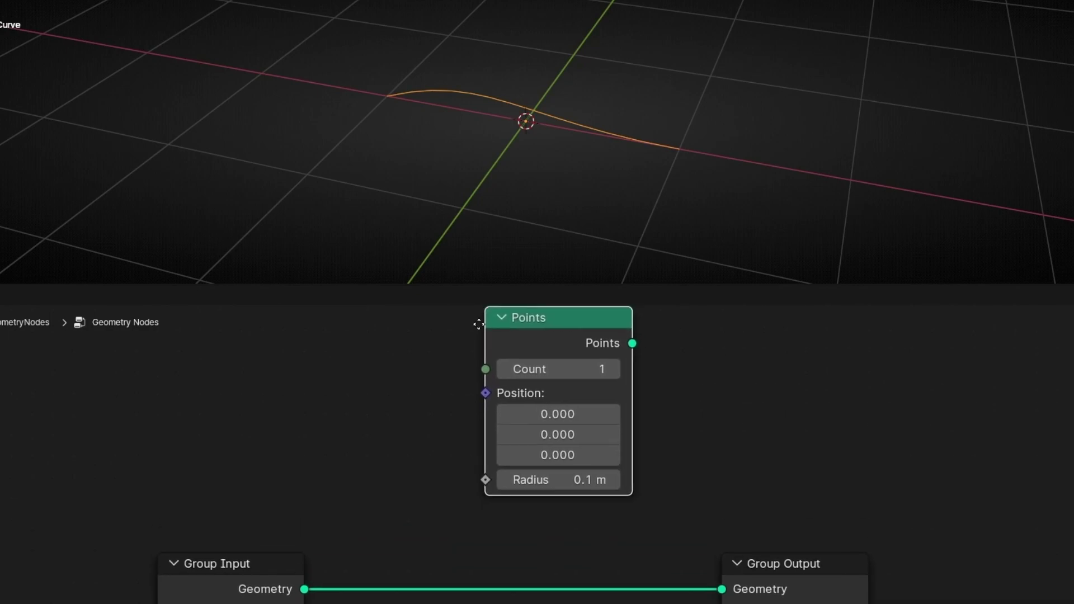
{"action": "left_click", "coordinate": [472, 371]}
Insert a Join Geometry node before Group Output and connect the Points output into it alongside the curve.
{"action": "middle_click_drag", "start_coordinate": [675, 449], "coordinate": [583, 394]}
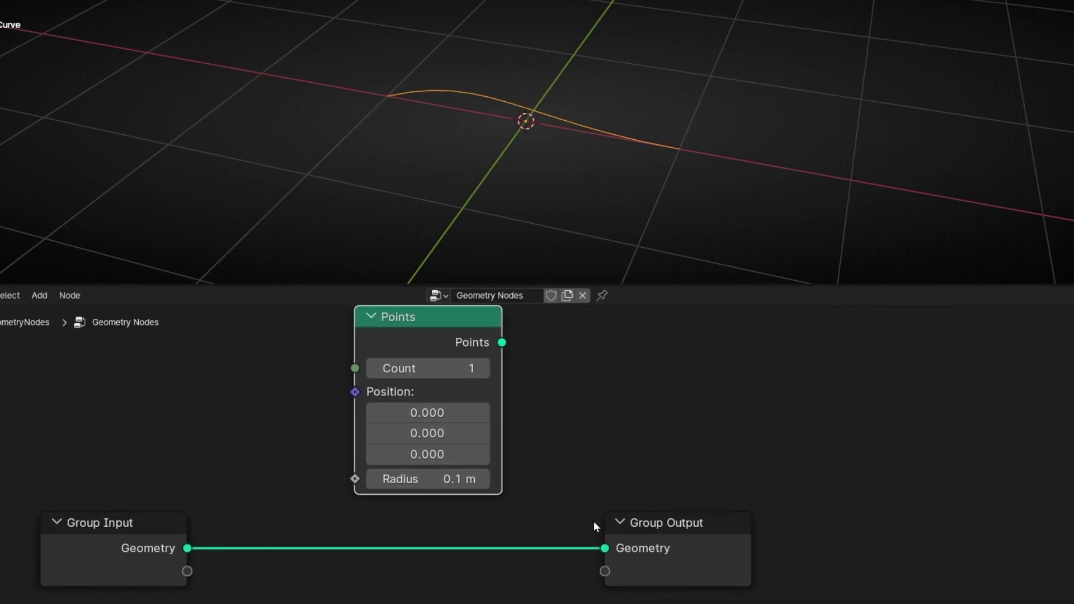
{"action": "left_click_drag", "start_coordinate": [635, 551], "coordinate": [743, 542]}
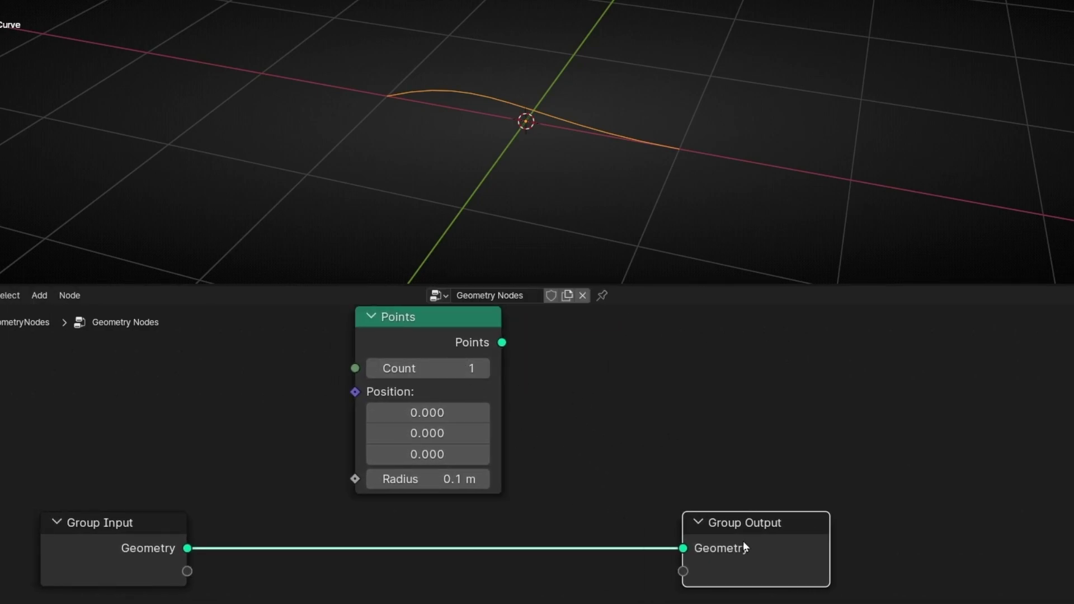
{"action": "key", "text": "shift+a"}
{"action": "type", "text": "join"}
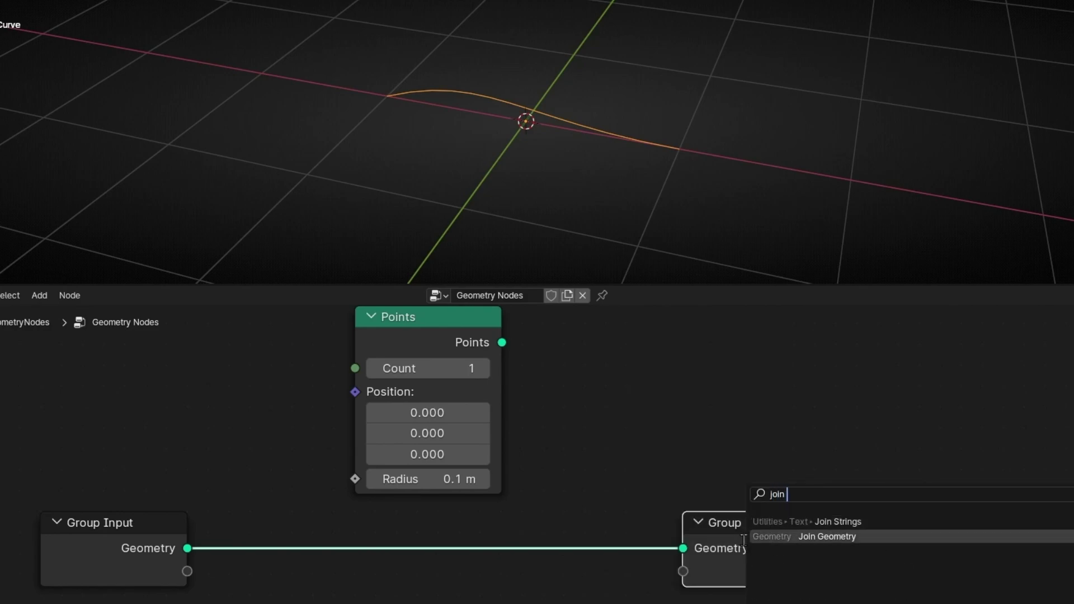
{"action": "left_click", "coordinate": [775, 536]}
{"action": "left_click", "coordinate": [456, 523]}
{"action": "right_click_drag", "start_coordinate": [444, 325], "coordinate": [625, 559], "text": "alt"}
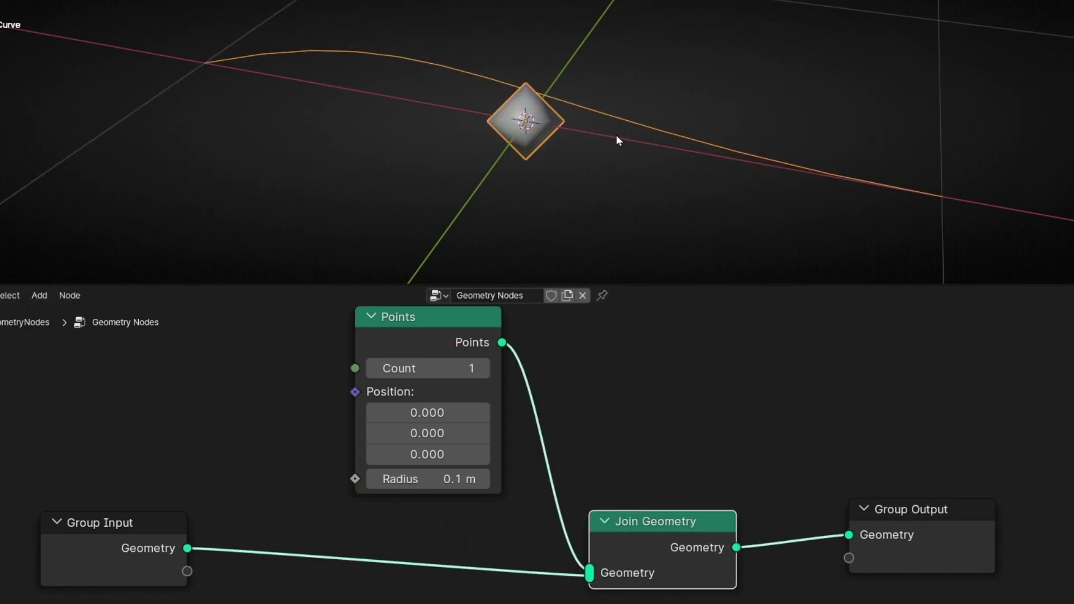
Move Group Input farther from the other nodes and add a Sample Curve node fed by its Geometry output.
{"action": "middle_click_drag", "start_coordinate": [616, 136], "coordinate": [538, 154]}
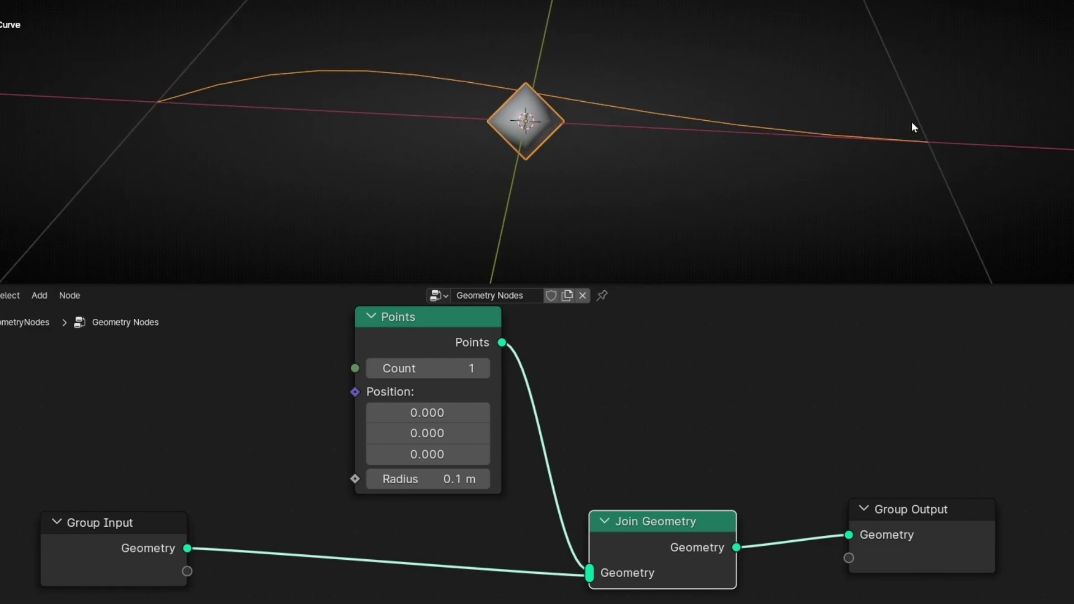
{"action": "middle_click_drag", "start_coordinate": [208, 463], "coordinate": [462, 430]}
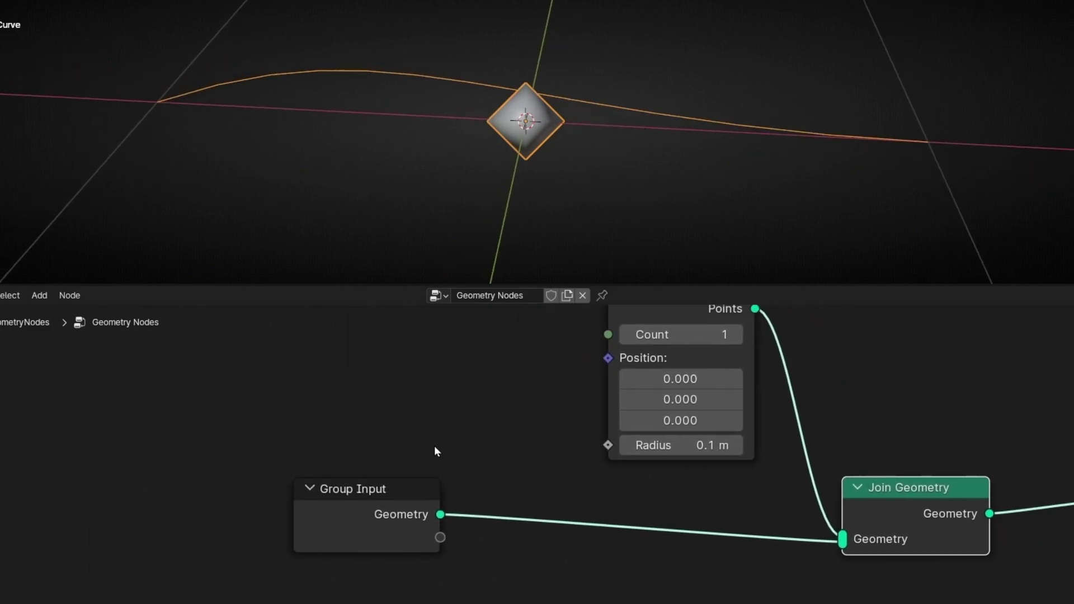
{"action": "left_click_drag", "start_coordinate": [346, 502], "coordinate": [141, 525]}
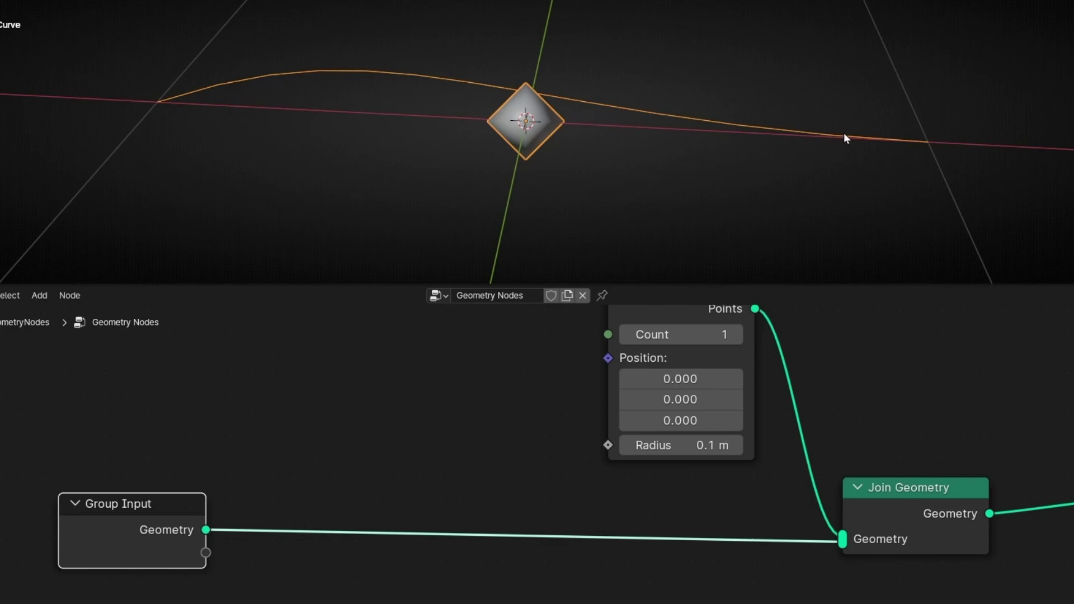
{"action": "left_click_drag", "start_coordinate": [205, 530], "coordinate": [280, 399]}
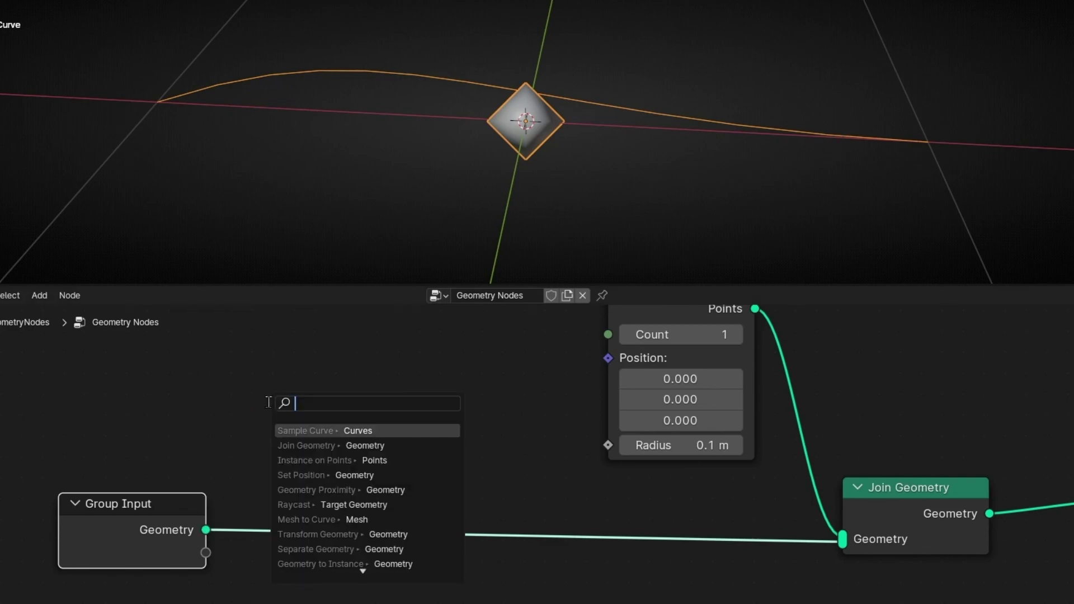
{"action": "type", "text": "sampl"}
{"action": "key", "text": "Return"}
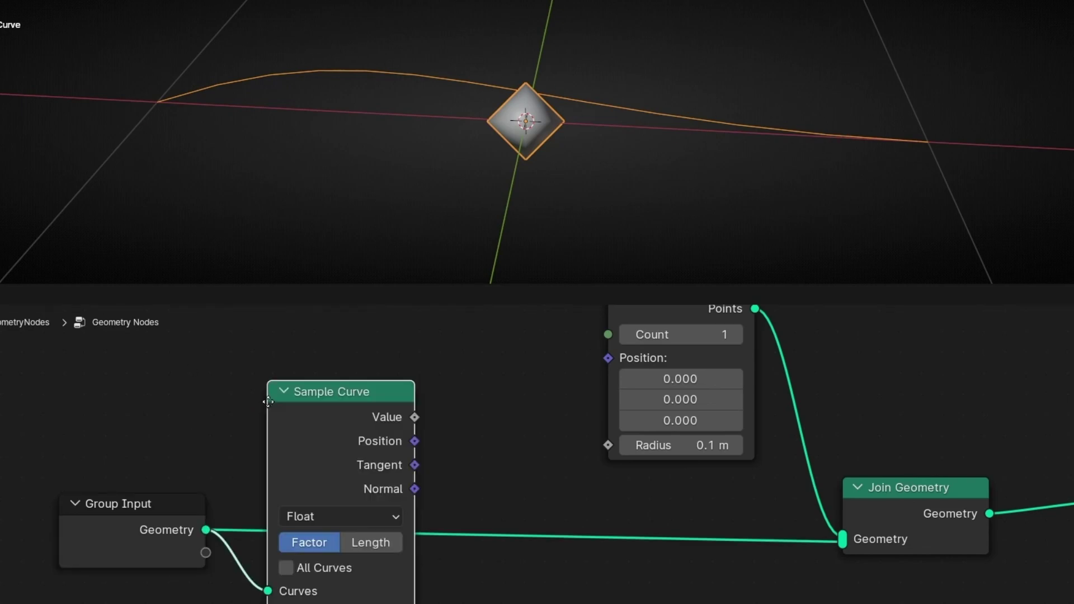
{"action": "left_click", "coordinate": [270, 350]}
Try shifting the point along X with the Points node's position value, and undo the change.
{"action": "middle_click_drag", "start_coordinate": [521, 477], "coordinate": [417, 429]}
{"action": "left_click_drag", "start_coordinate": [559, 490], "coordinate": [589, 490]}
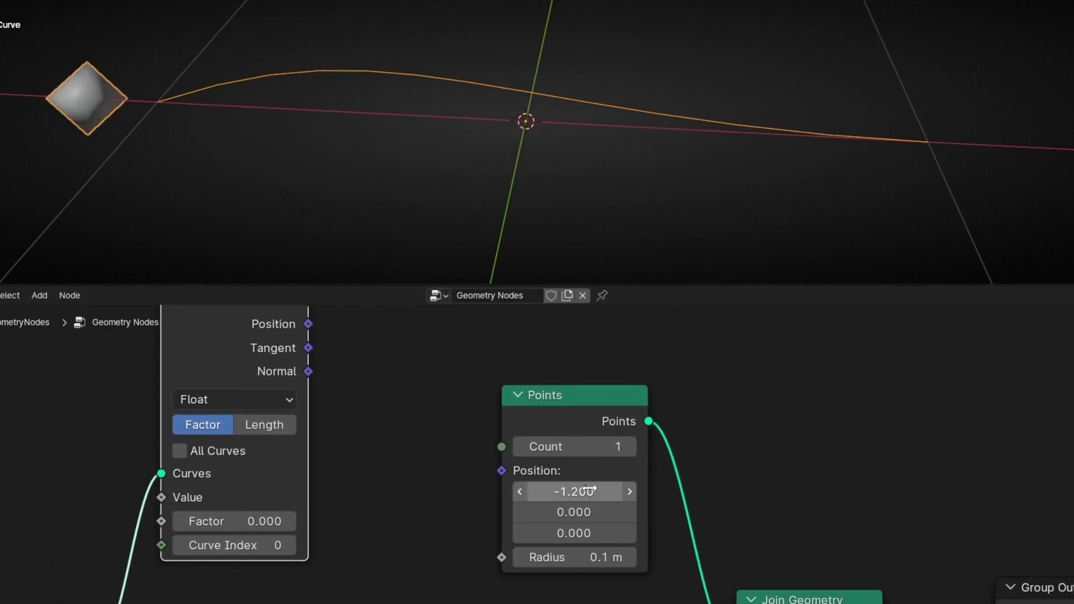
{"action": "key", "text": "ctrl+z"}
Reposition the Sample Curve node and connect its Position output to the Points node's Position input.
{"action": "left_click_drag", "start_coordinate": [244, 341], "coordinate": [282, 390]}
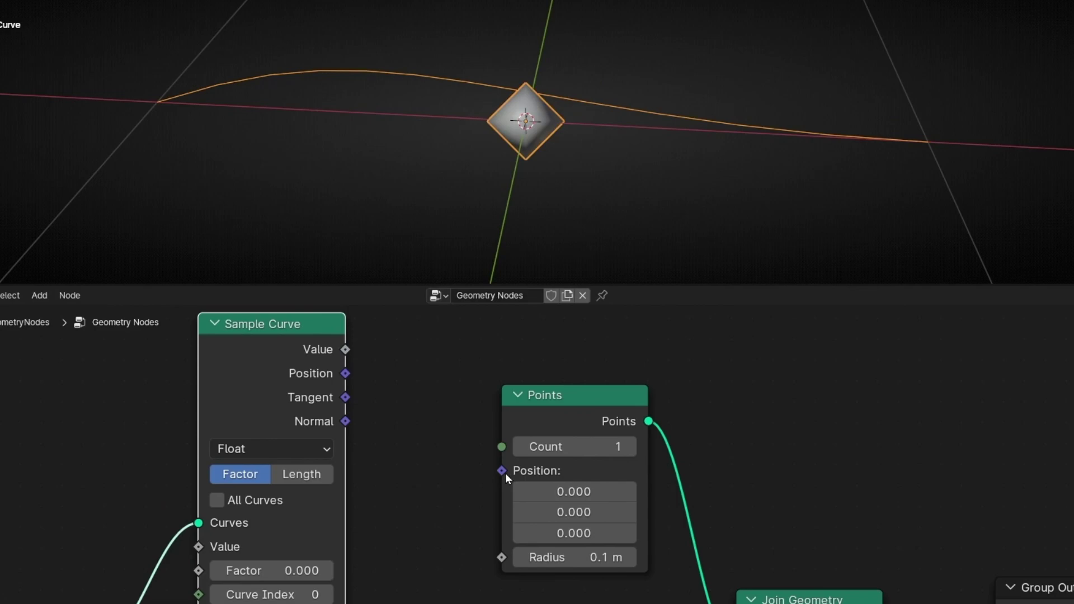
{"action": "left_click_drag", "start_coordinate": [505, 472], "coordinate": [347, 374]}
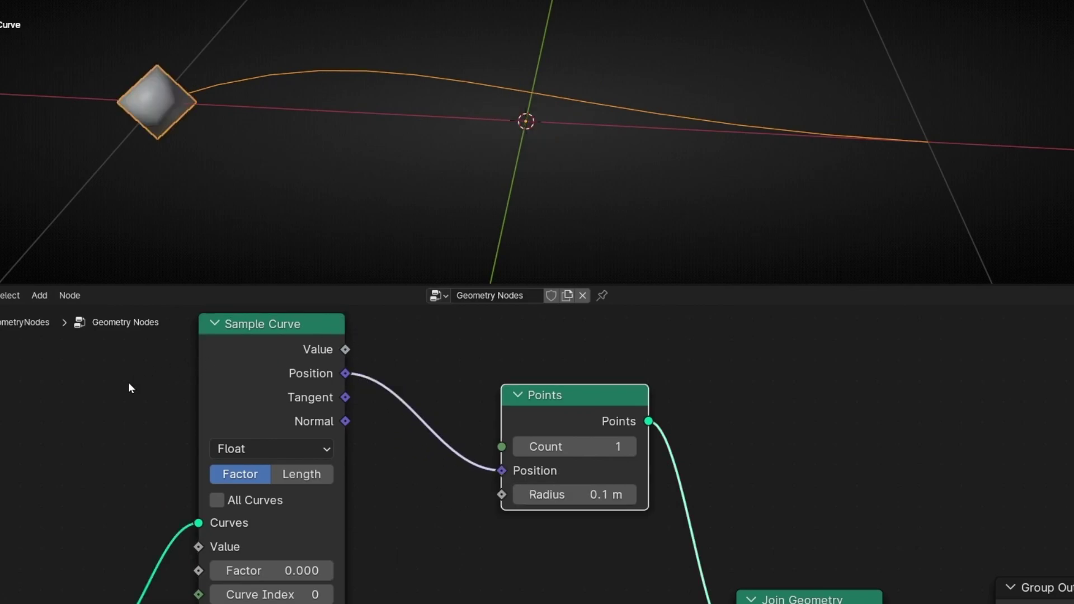
Test the Sample Curve factor at 1 and 0 to slide the point along the curve, ending at 0.397.
{"action": "middle_click_drag", "start_coordinate": [128, 382], "coordinate": [208, 313]}
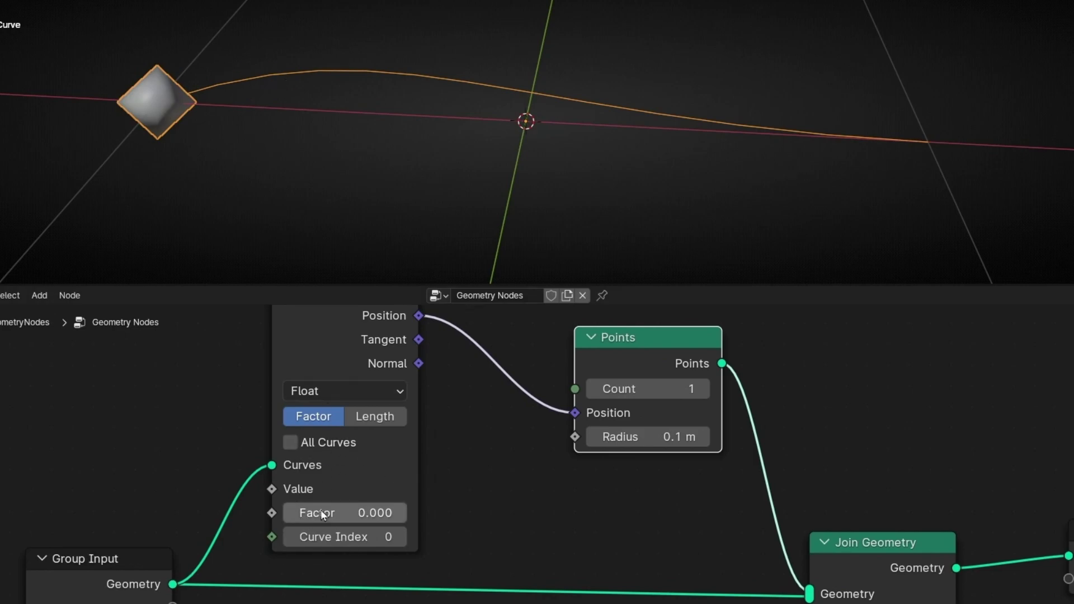
{"action": "left_click_drag", "start_coordinate": [321, 509], "coordinate": [595, 511]}
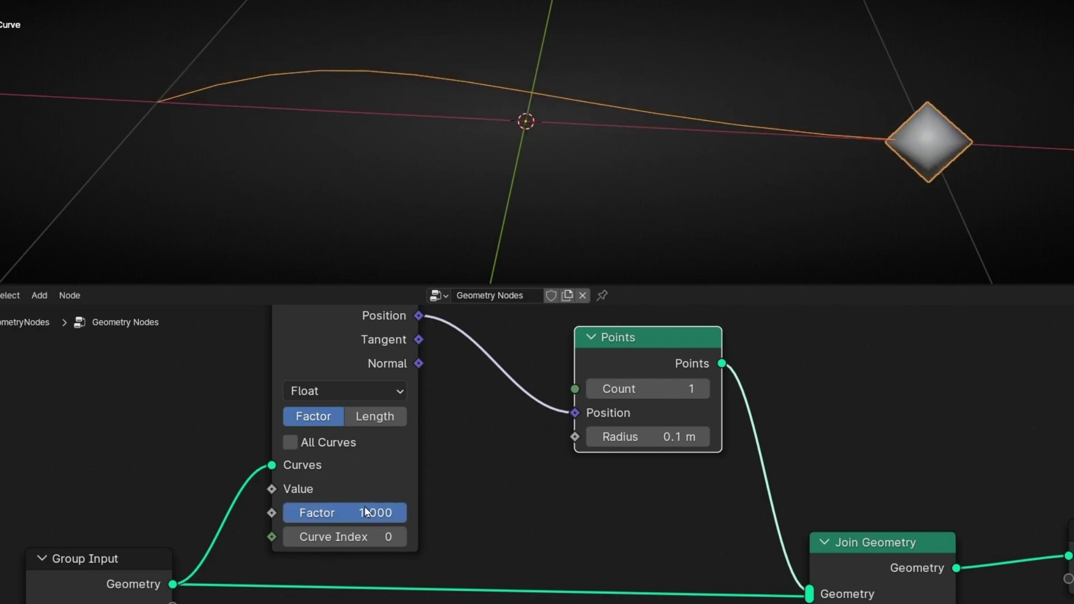
{"action": "left_click_drag", "start_coordinate": [365, 512], "coordinate": [241, 512]}
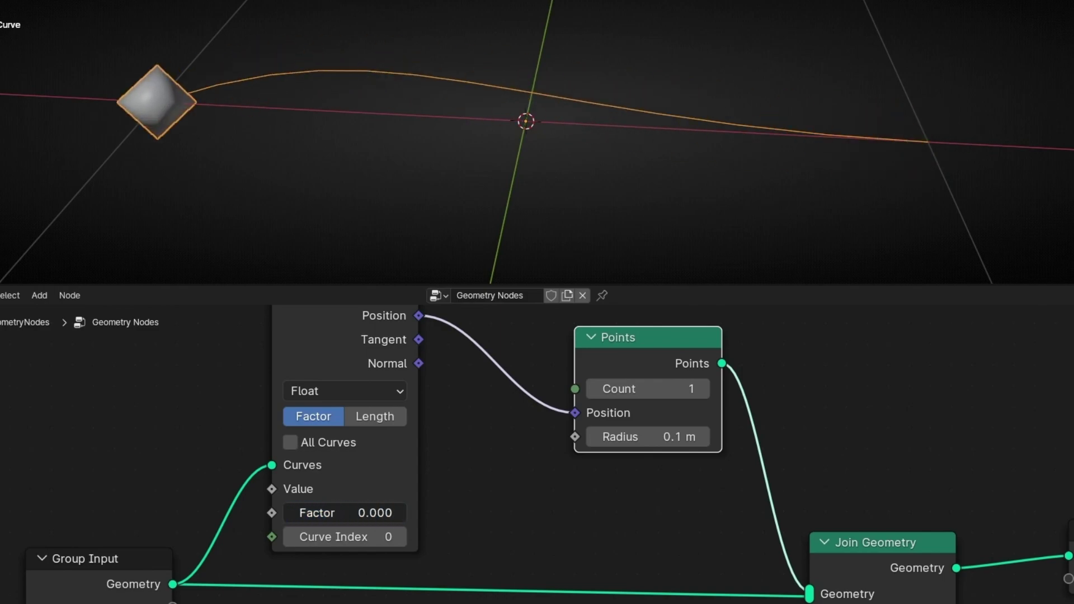
{"action": "left_click_drag", "start_coordinate": [86, 512], "coordinate": [198, 512]}
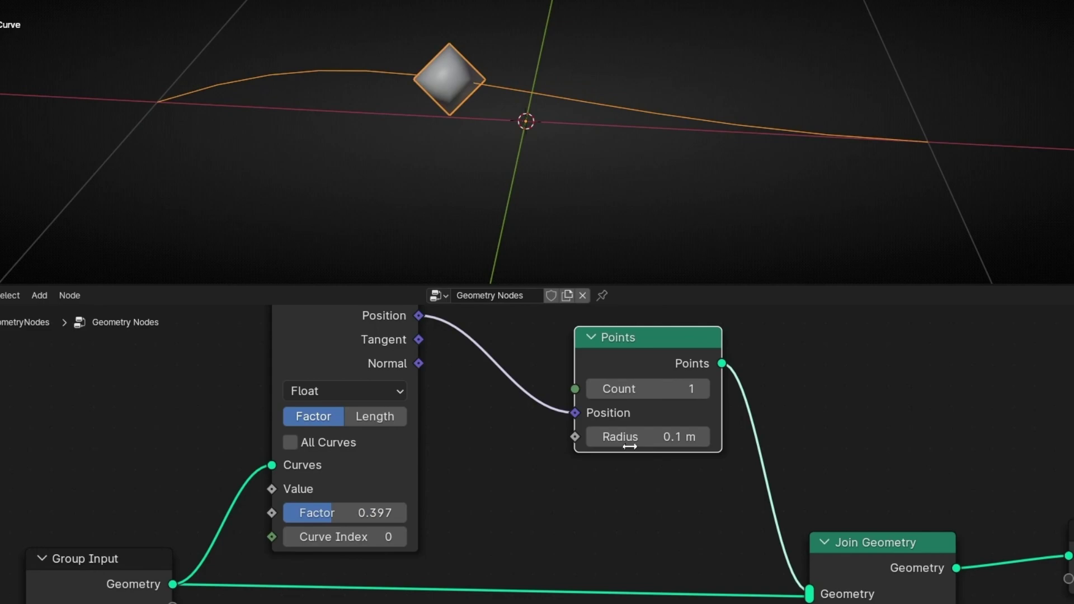
Set the Points node's count to 5 and test the Sample Curve factor at 0.450.
{"action": "middle_click_drag", "start_coordinate": [828, 363], "coordinate": [635, 413]}
{"action": "left_click", "coordinate": [587, 412]}
{"action": "left_click", "coordinate": [586, 412]}
{"action": "left_click", "coordinate": [586, 413]}
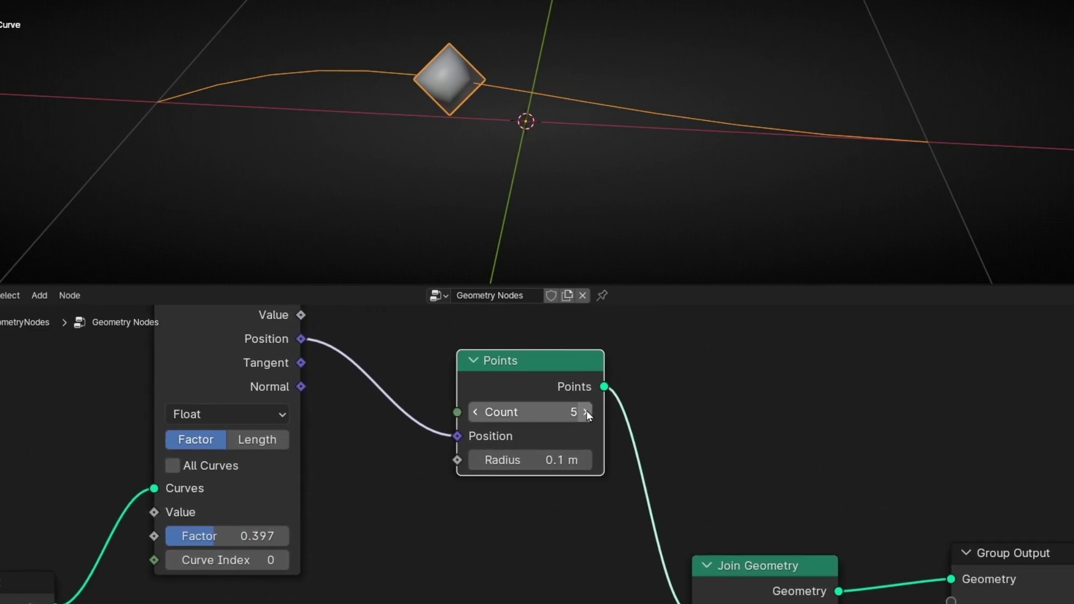
{"action": "mouse_move", "coordinate": [232, 536]}
{"action": "left_mouse_down"}
{"action": "mouse_move", "coordinate": [120, 535]}
{"action": "mouse_move", "coordinate": [358, 535]}
{"action": "mouse_move", "coordinate": [246, 535]}
{"action": "left_mouse_up"}
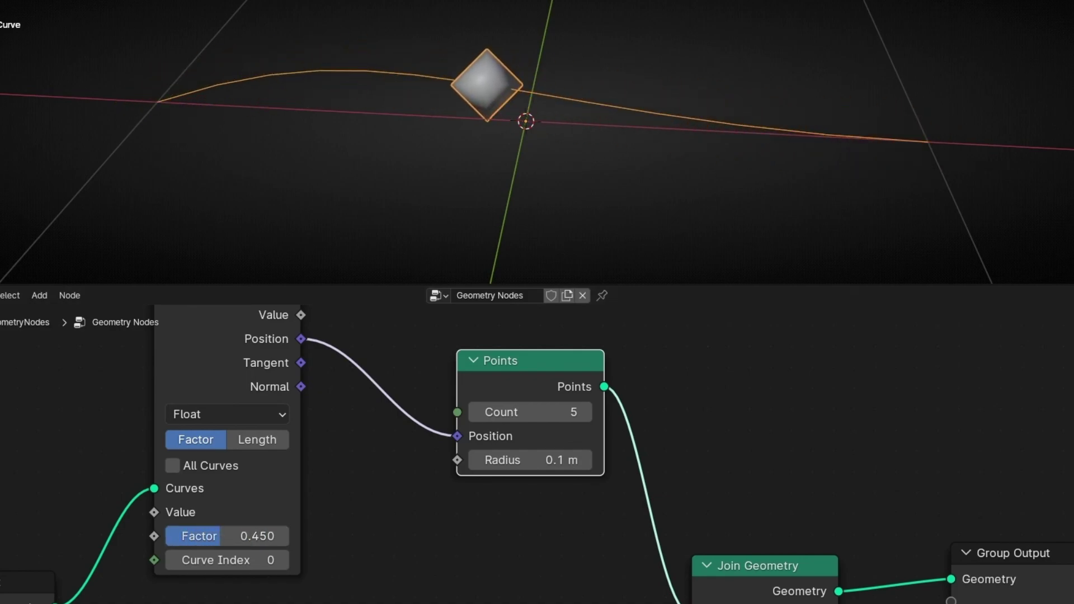
Sketch five annotation circles spaced along the curve in the viewport, and erase them.
{"action": "mouse_move", "coordinate": [641, 189]}
{"action": "left_mouse_down"}
{"action": "mouse_move", "coordinate": [531, 145]}
{"action": "mouse_move", "coordinate": [581, 124]}
{"action": "mouse_move", "coordinate": [648, 210]}
{"action": "left_mouse_up"}
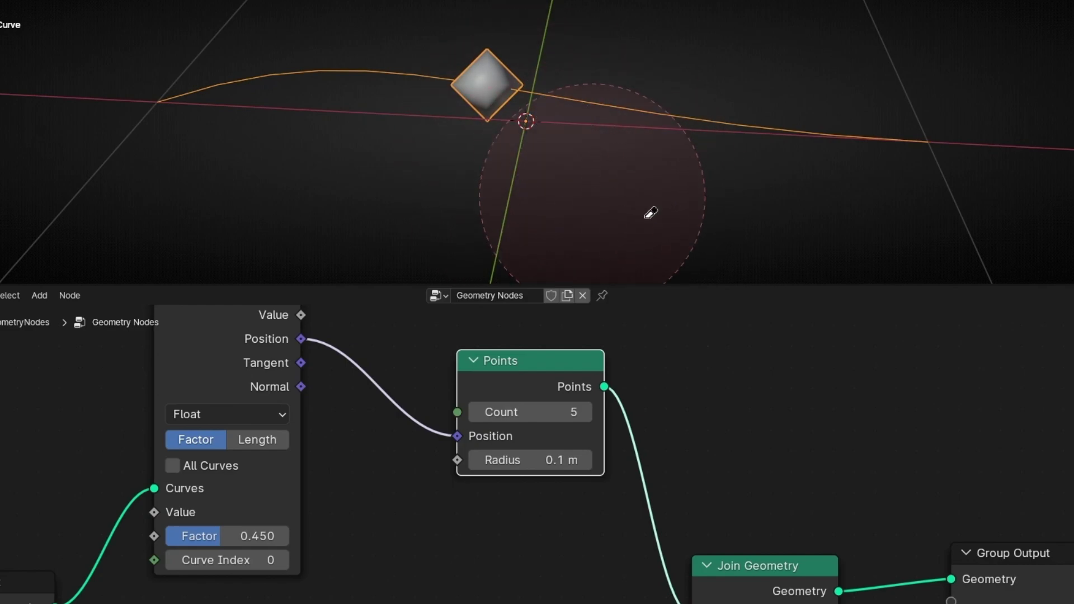
{"action": "left_click_drag", "start_coordinate": [213, 103], "coordinate": [210, 69]}
{"action": "left_click_drag", "start_coordinate": [357, 56], "coordinate": [380, 67]}
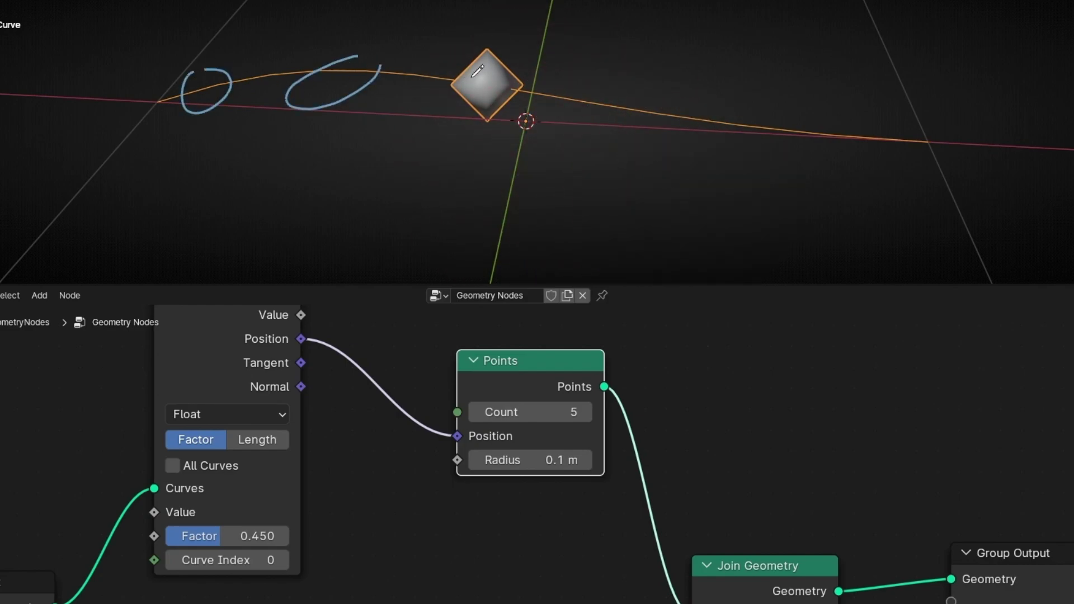
{"action": "left_click_drag", "start_coordinate": [475, 72], "coordinate": [515, 90]}
{"action": "left_click_drag", "start_coordinate": [605, 99], "coordinate": [665, 106]}
{"action": "left_click_drag", "start_coordinate": [822, 108], "coordinate": [889, 120]}
{"action": "left_click_drag", "start_coordinate": [772, 115], "coordinate": [56, 126], "text": "ctrl"}
Move Group Input aside and add an Index node connected to the Sample Curve's Factor input.
{"action": "middle_click_drag", "start_coordinate": [368, 442], "coordinate": [531, 436]}
{"action": "scroll", "coordinate": [532, 449], "scroll_direction": "down", "scroll_amount": 3}
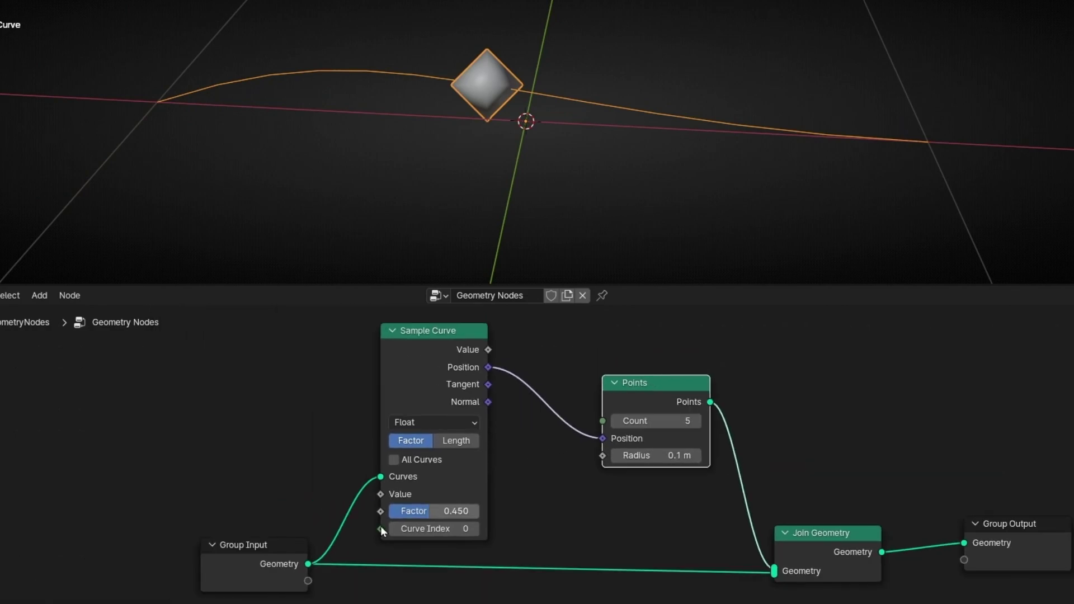
{"action": "left_click", "coordinate": [238, 560]}
{"action": "left_click_drag", "start_coordinate": [420, 508], "coordinate": [229, 373]}
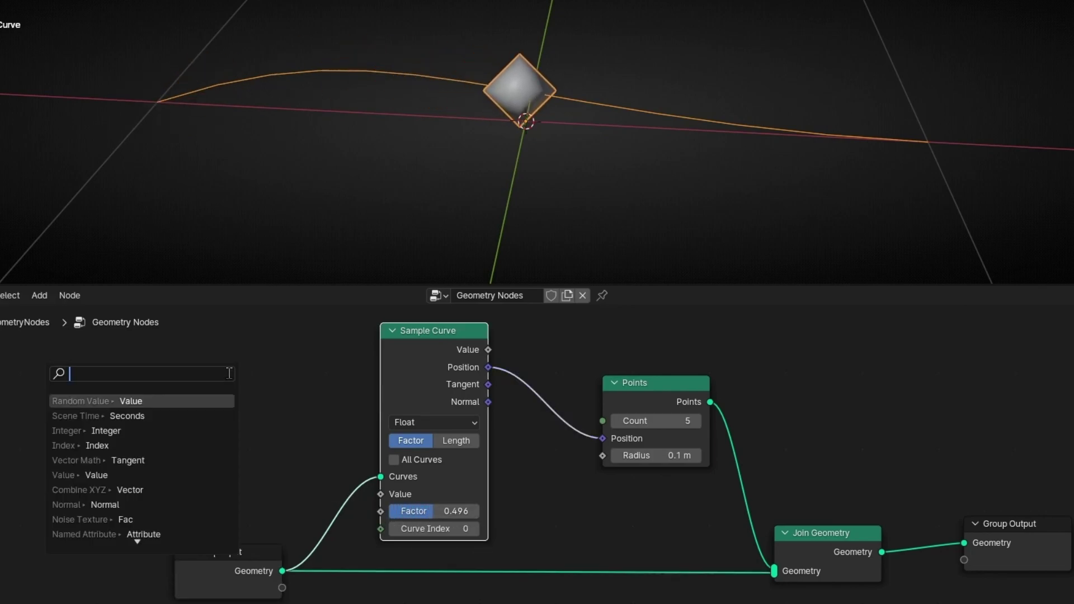
{"action": "type", "text": "index"}
{"action": "key", "text": "Return"}
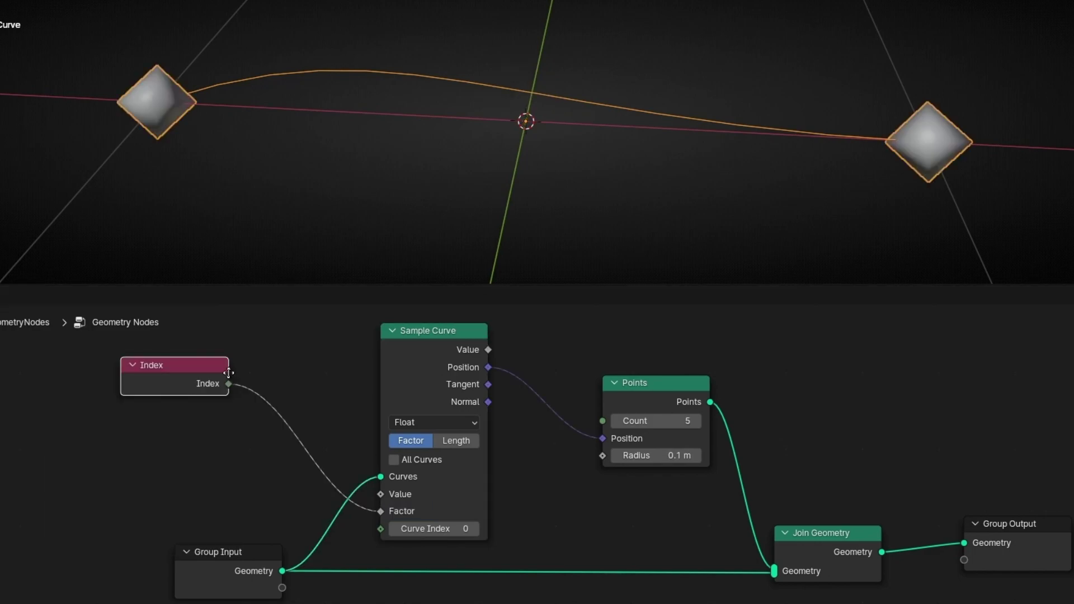
{"action": "left_click", "coordinate": [267, 406]}
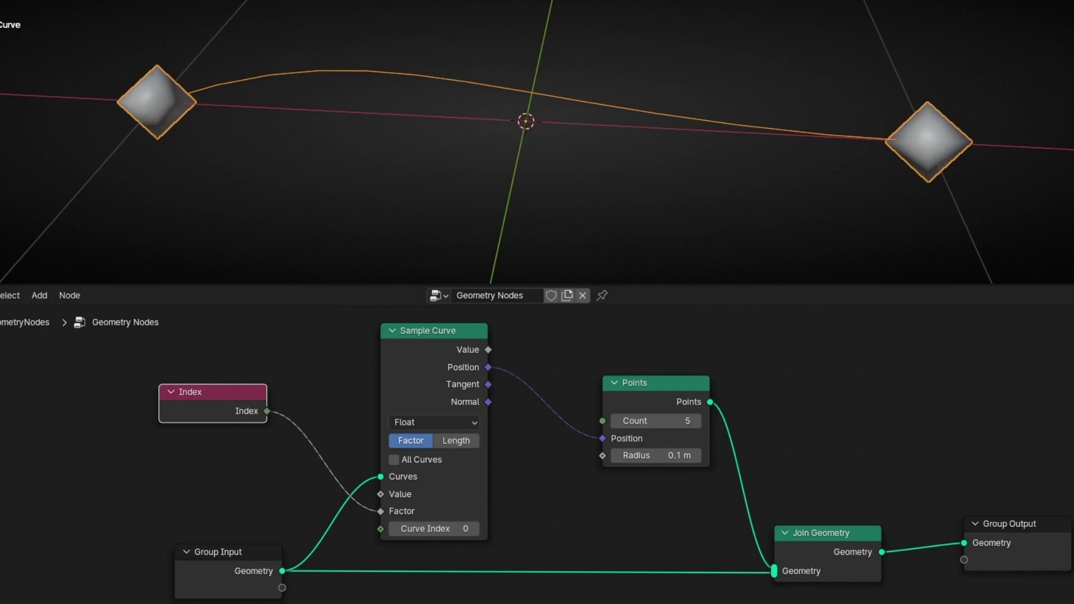
Move the Index node aside and insert a Math node set to Add between Index and the Sample Curve's Factor.
{"action": "left_click_drag", "start_coordinate": [195, 414], "coordinate": [173, 428]}
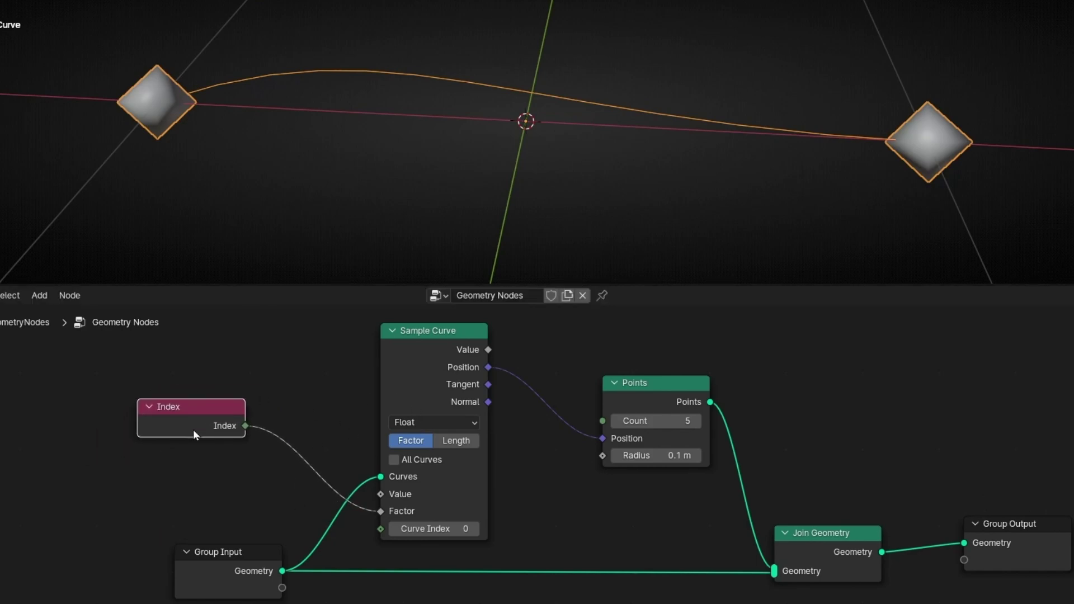
{"action": "scroll", "coordinate": [206, 471], "scroll_direction": "up", "scroll_amount": 3}
{"action": "middle_click_drag", "start_coordinate": [248, 471], "coordinate": [351, 470]}
{"action": "key", "text": "shift+a"}
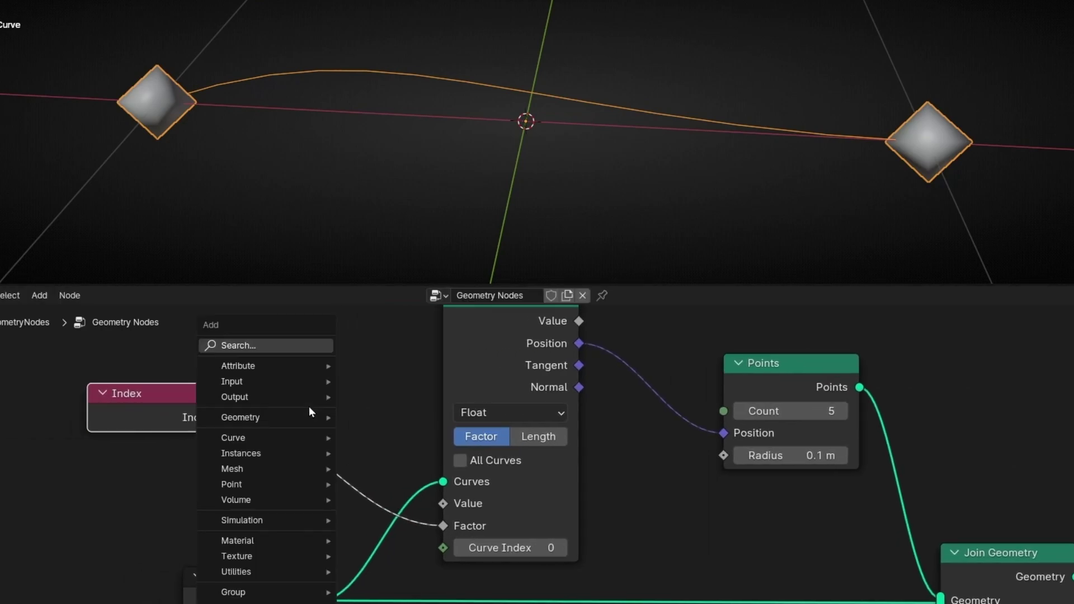
{"action": "type", "text": "math n"}
{"action": "key", "text": "BackSpace"}
{"action": "key", "text": "BackSpace"}
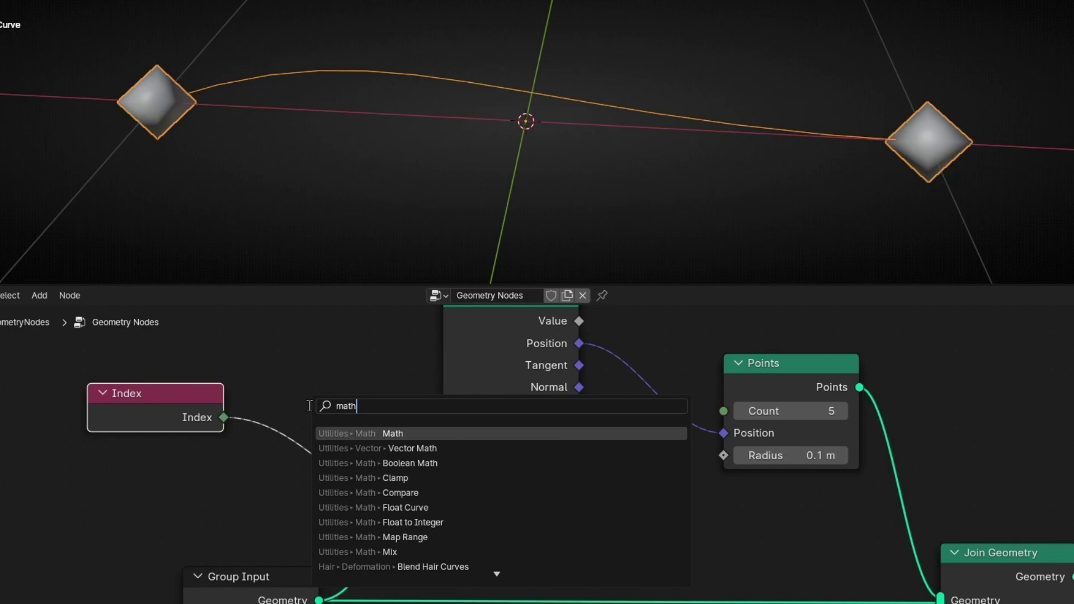
{"action": "key", "text": "Return"}
{"action": "left_click", "coordinate": [300, 355]}
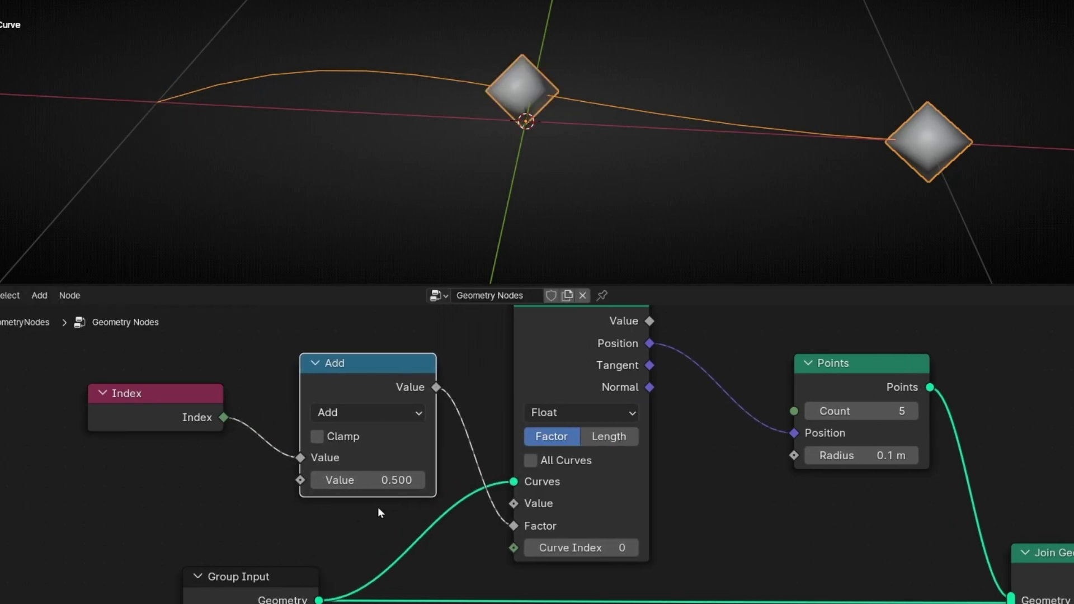
Test the Add node's second value at -7.700 and -7.400, and bring it to 0.400.
{"action": "left_click_drag", "start_coordinate": [360, 471], "coordinate": [470, 480]}
{"action": "left_click_drag", "start_coordinate": [394, 480], "coordinate": [177, 480]}
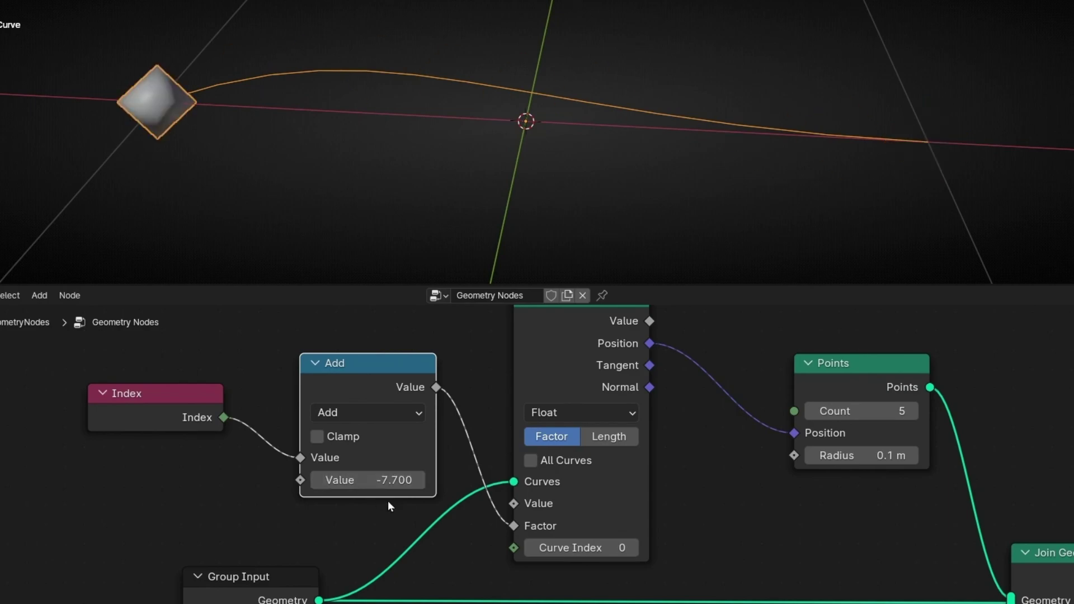
{"action": "left_click", "coordinate": [418, 480]}
{"action": "left_click", "coordinate": [418, 479]}
{"action": "left_click", "coordinate": [419, 480]}
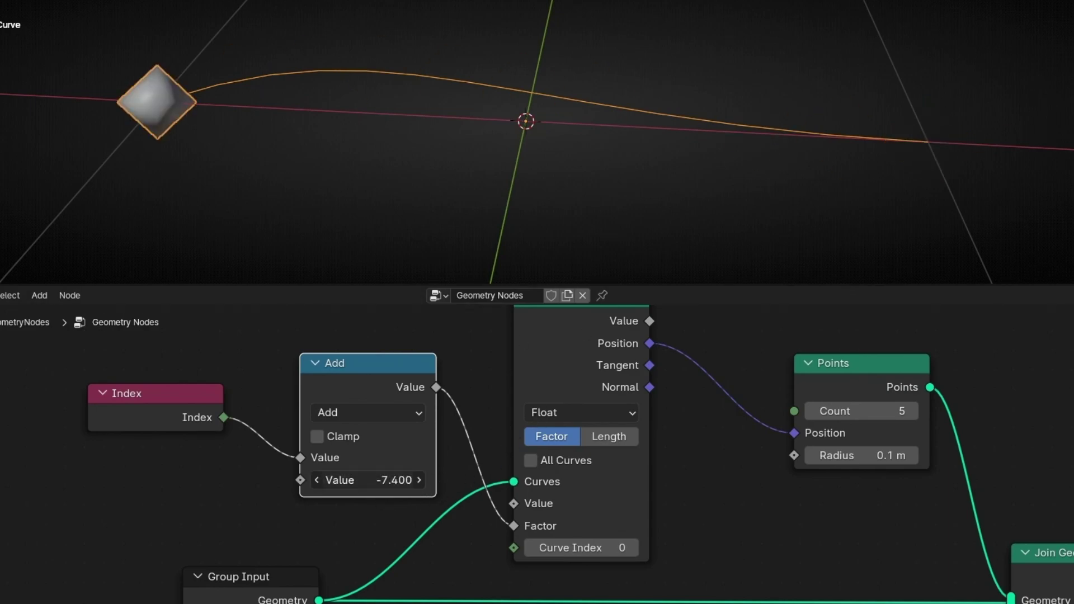
{"action": "left_click_drag", "start_coordinate": [391, 480], "coordinate": [425, 484]}
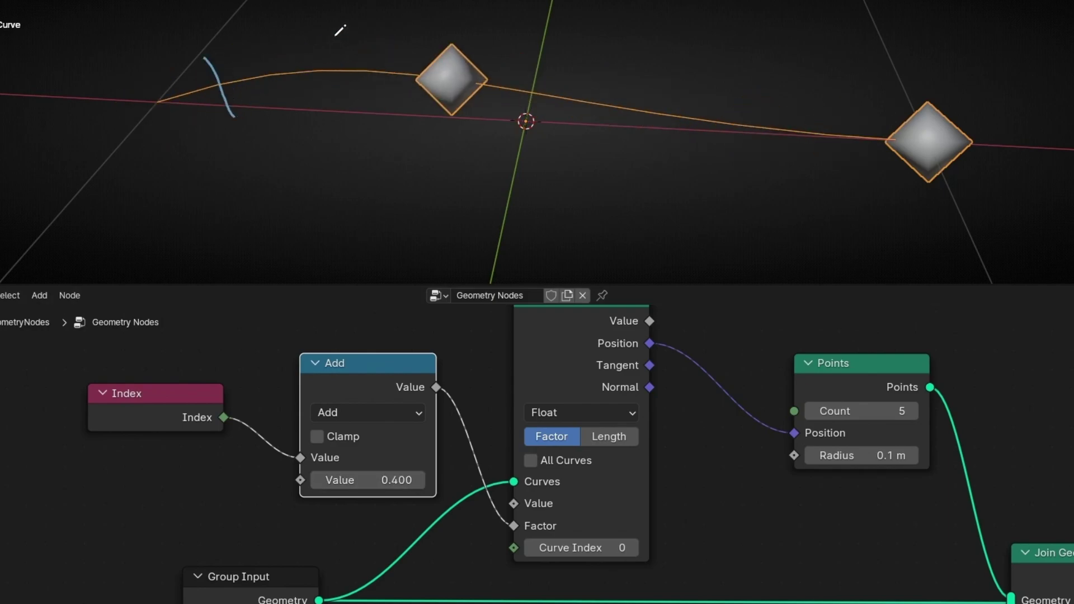
Sketch five annotation strokes across the curve with a loop around them in the viewport, and erase them.
{"action": "left_click_drag", "start_coordinate": [342, 40], "coordinate": [357, 117]}
{"action": "left_click_drag", "start_coordinate": [500, 57], "coordinate": [486, 141]}
{"action": "left_click_drag", "start_coordinate": [631, 62], "coordinate": [595, 184]}
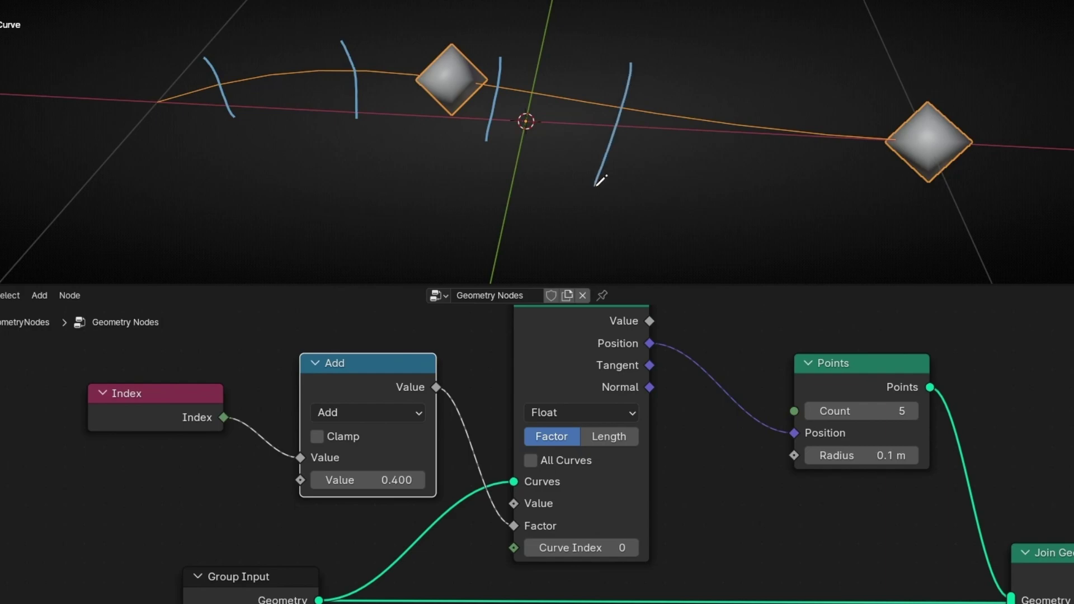
{"action": "left_click_drag", "start_coordinate": [758, 80], "coordinate": [752, 151]}
{"action": "mouse_move", "coordinate": [899, 106]}
{"action": "left_mouse_down"}
{"action": "mouse_move", "coordinate": [192, 143]}
{"action": "mouse_move", "coordinate": [686, 35]}
{"action": "left_mouse_up"}
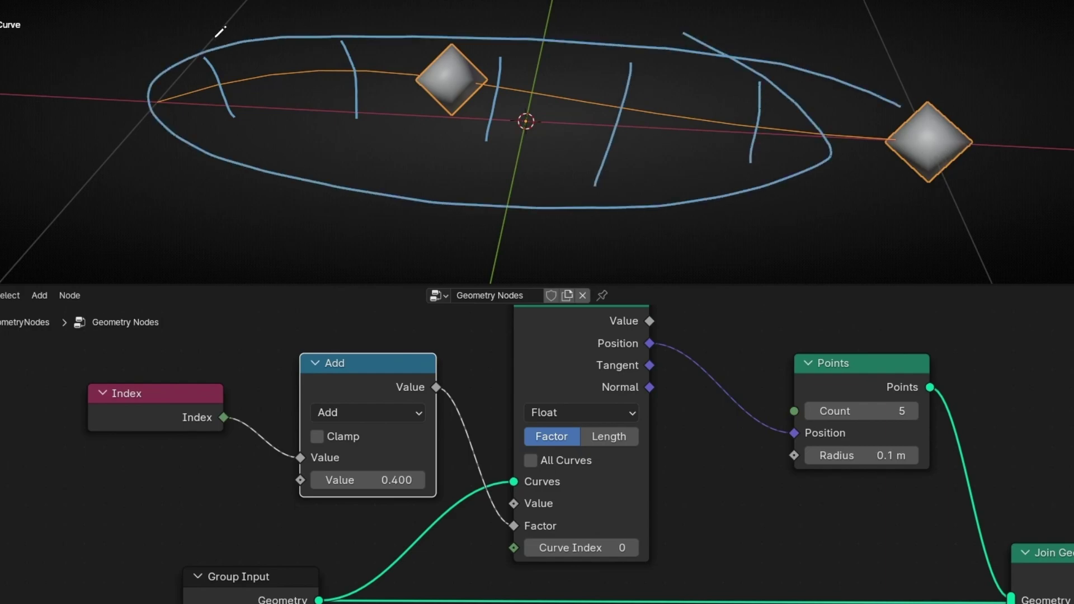
{"action": "mouse_move", "coordinate": [770, 132]}
{"action": "right_mouse_down"}
{"action": "mouse_move", "coordinate": [48, 117]}
{"action": "mouse_move", "coordinate": [311, 118]}
{"action": "mouse_move", "coordinate": [334, 73]}
{"action": "right_mouse_up"}
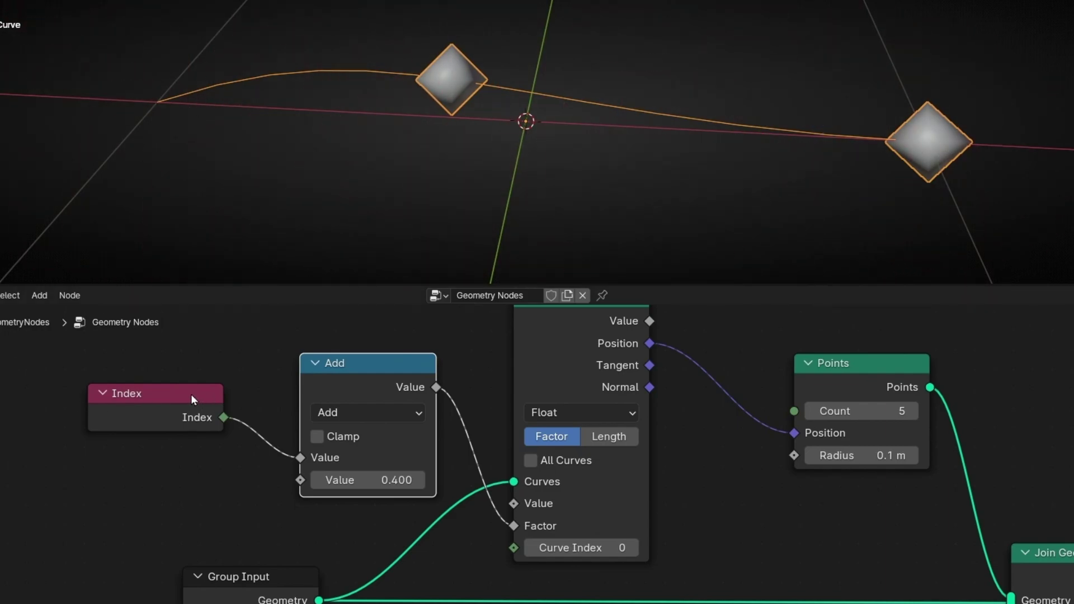
Shift the Index and Math nodes aside, change the Math operation to Divide, and raise its value to 7.100.
{"action": "left_click_drag", "start_coordinate": [193, 399], "coordinate": [107, 399]}
{"action": "left_click_drag", "start_coordinate": [344, 404], "coordinate": [306, 409]}
{"action": "left_click", "coordinate": [304, 425]}
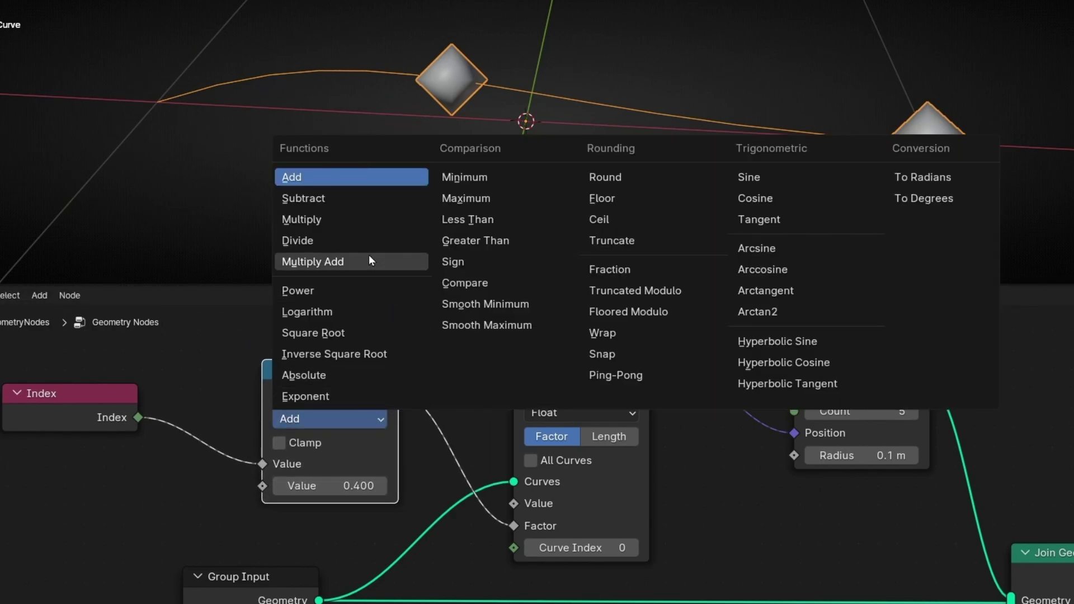
{"action": "left_click", "coordinate": [353, 241]}
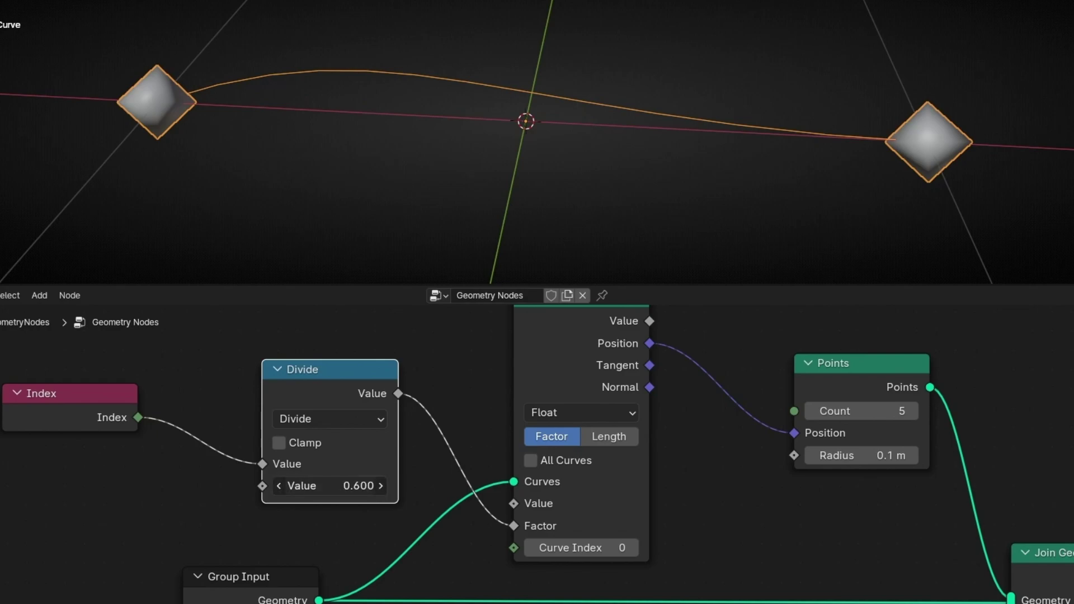
{"action": "left_click_drag", "start_coordinate": [330, 485], "coordinate": [671, 486]}
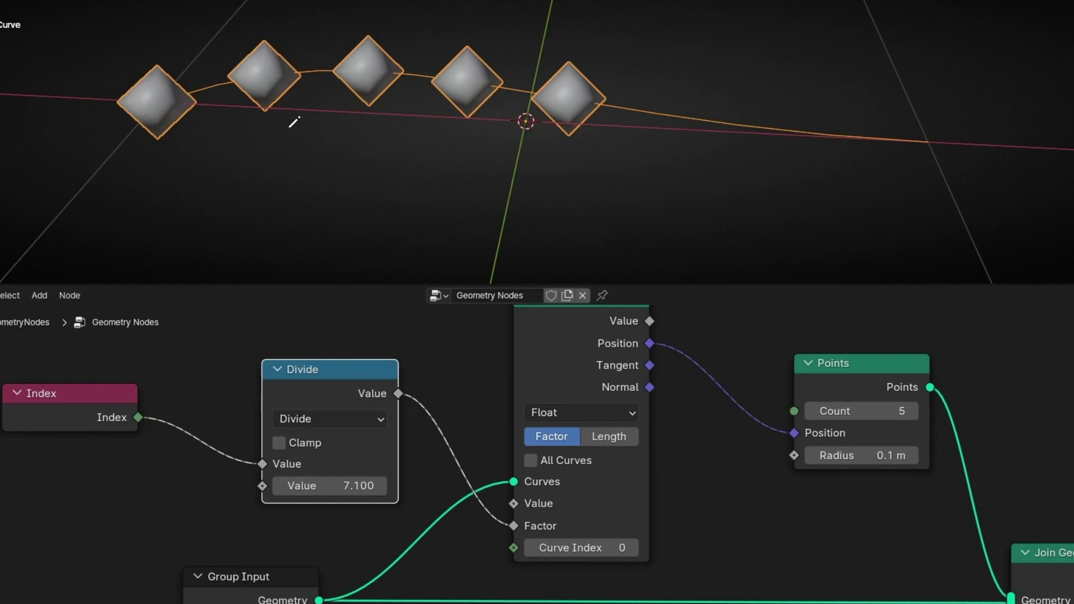
Sketch annotation arcs between neighbouring points and from the last point to the curve's end, underline the gaps, and erase everything.
{"action": "mouse_move", "coordinate": [178, 107]}
{"action": "left_mouse_down"}
{"action": "mouse_move", "coordinate": [248, 135]}
{"action": "mouse_move", "coordinate": [319, 136]}
{"action": "mouse_move", "coordinate": [334, 95]}
{"action": "mouse_move", "coordinate": [472, 124]}
{"action": "mouse_move", "coordinate": [502, 157]}
{"action": "mouse_move", "coordinate": [543, 120]}
{"action": "mouse_move", "coordinate": [587, 175]}
{"action": "mouse_move", "coordinate": [940, 137]}
{"action": "left_mouse_up"}
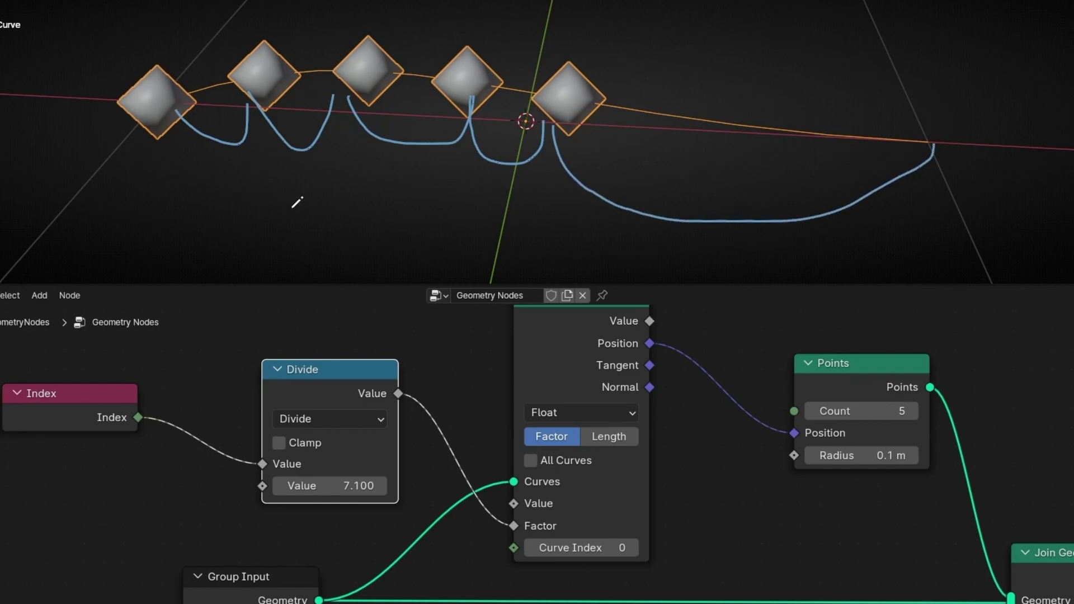
{"action": "left_click_drag", "start_coordinate": [576, 224], "coordinate": [867, 224]}
{"action": "left_click_drag", "start_coordinate": [637, 225], "coordinate": [763, 239]}
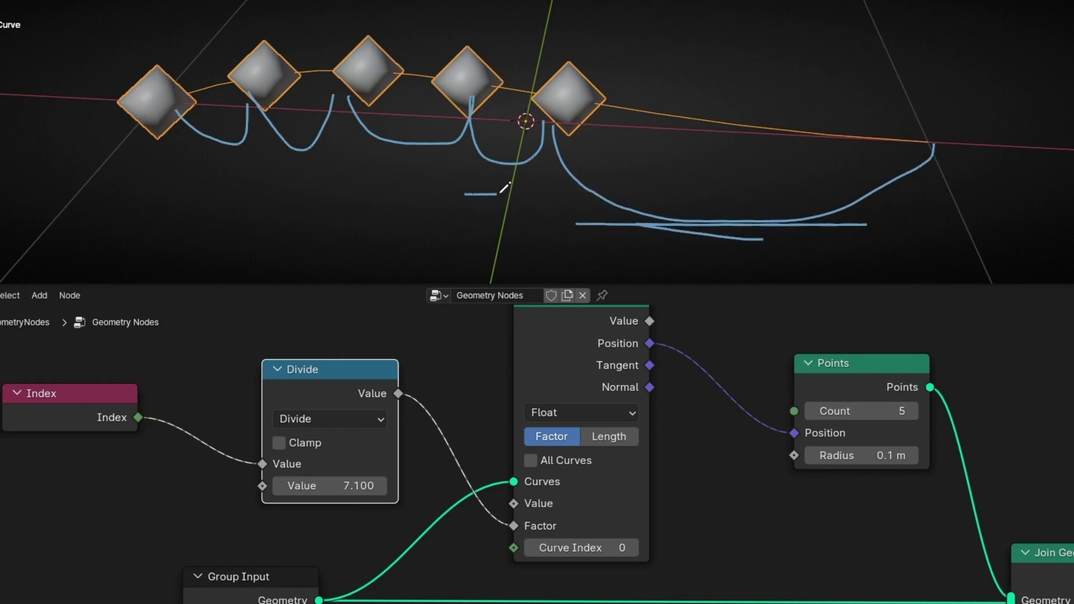
{"action": "left_click_drag", "start_coordinate": [375, 184], "coordinate": [431, 180]}
{"action": "mouse_move", "coordinate": [216, 193]}
{"action": "left_mouse_down"}
{"action": "mouse_move", "coordinate": [941, 167]}
{"action": "mouse_move", "coordinate": [180, 113]}
{"action": "left_mouse_up"}
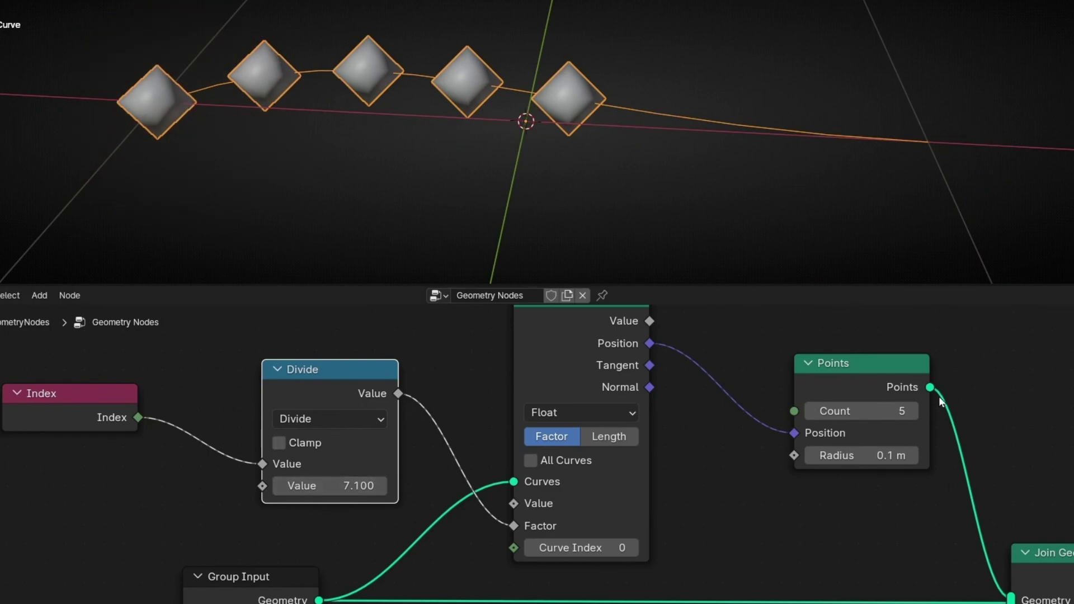
Set the Divide node's value to 5, sketch annotation arcs along the gaps between the points, and erase them.
{"action": "left_click", "coordinate": [311, 485]}
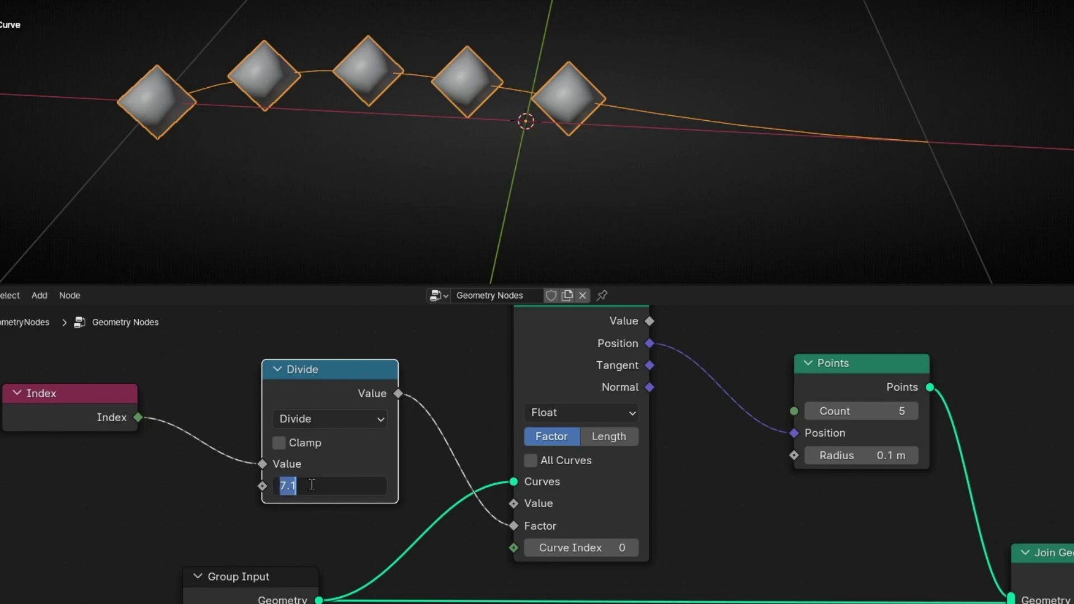
{"action": "type", "text": "5"}
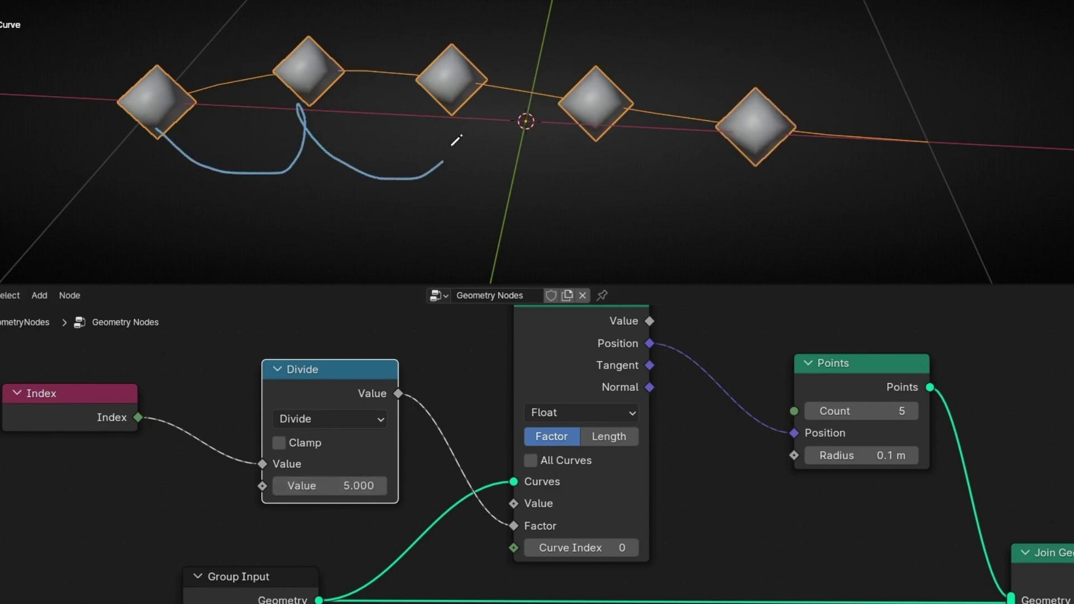
{"action": "mouse_move", "coordinate": [491, 190]}
{"action": "left_mouse_down"}
{"action": "mouse_move", "coordinate": [592, 127]}
{"action": "mouse_move", "coordinate": [724, 184]}
{"action": "mouse_move", "coordinate": [748, 184]}
{"action": "left_mouse_up"}
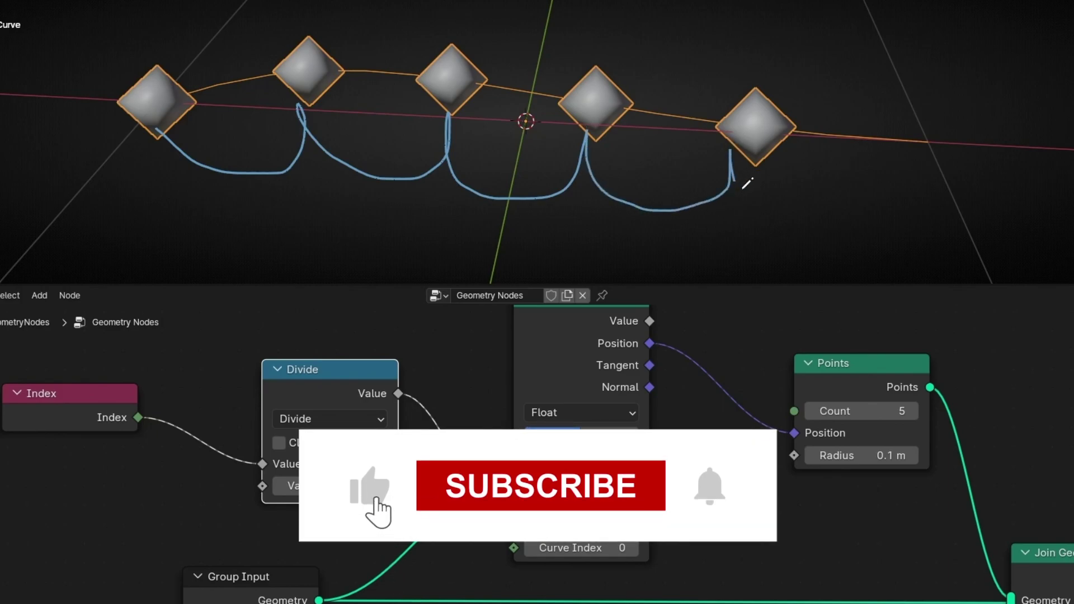
{"action": "left_click_drag", "start_coordinate": [915, 186], "coordinate": [918, 147]}
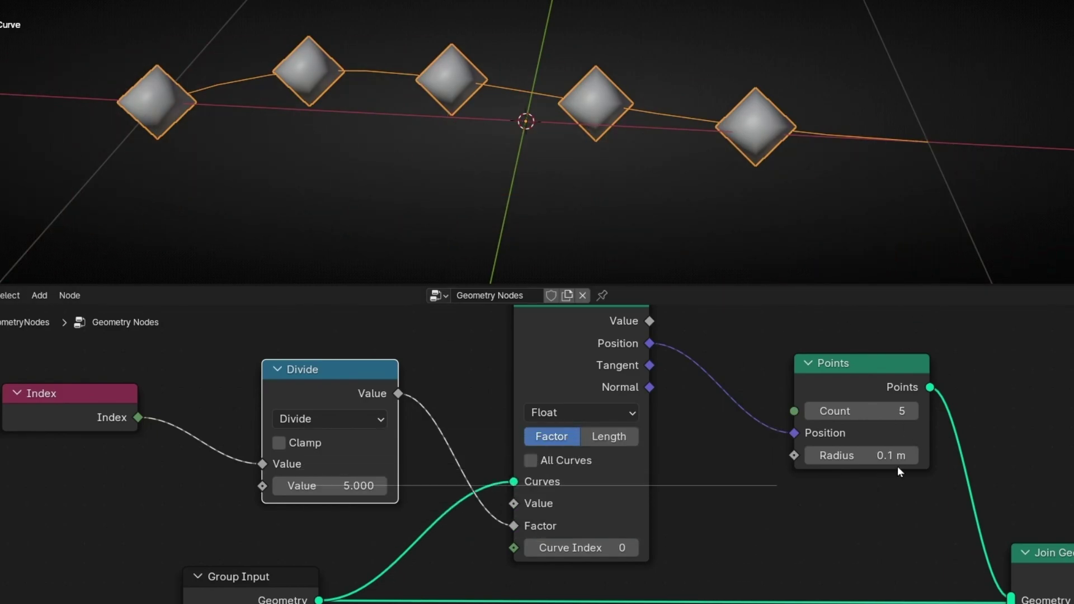
Set the Points node's count to 7 and add an Integer node connected to its Count input.
{"action": "left_click", "coordinate": [912, 413]}
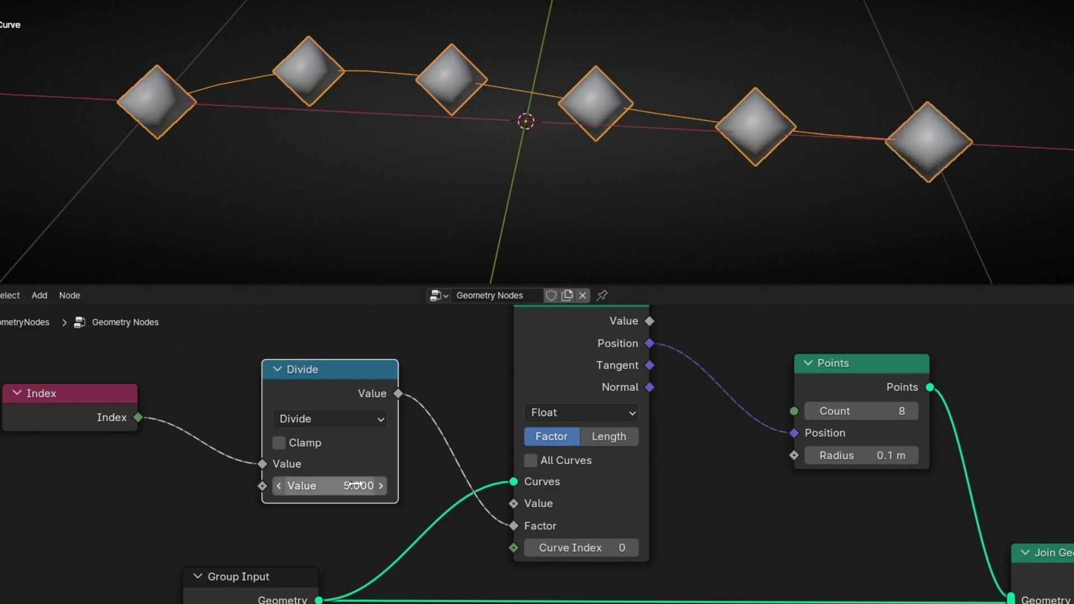
{"action": "scroll", "coordinate": [593, 396], "scroll_direction": "down", "scroll_amount": 4}
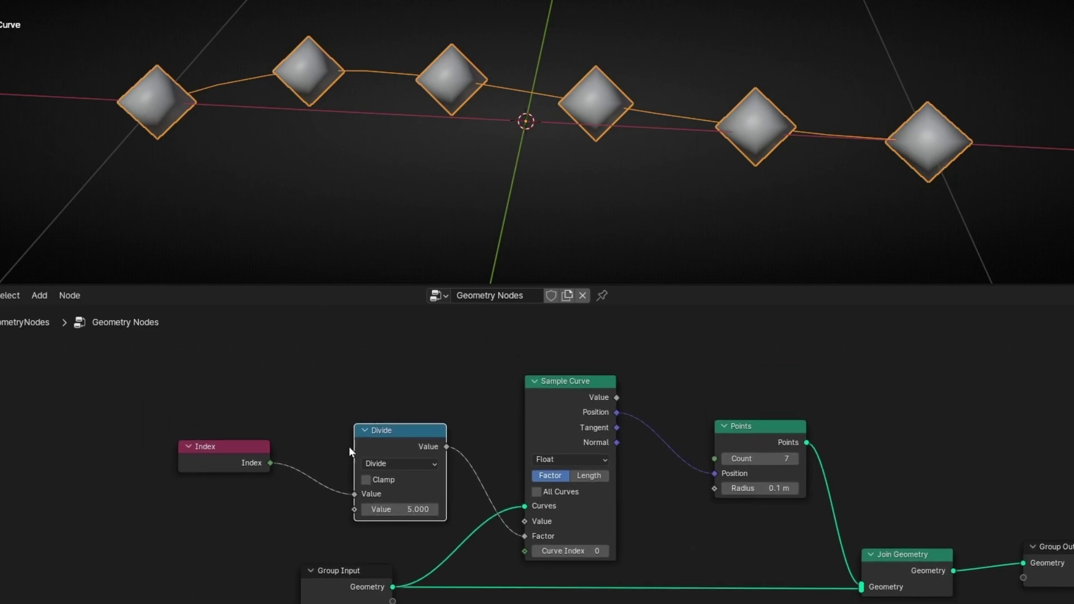
{"action": "left_click_drag", "start_coordinate": [714, 458], "coordinate": [421, 373]}
{"action": "type", "text": "inte"}
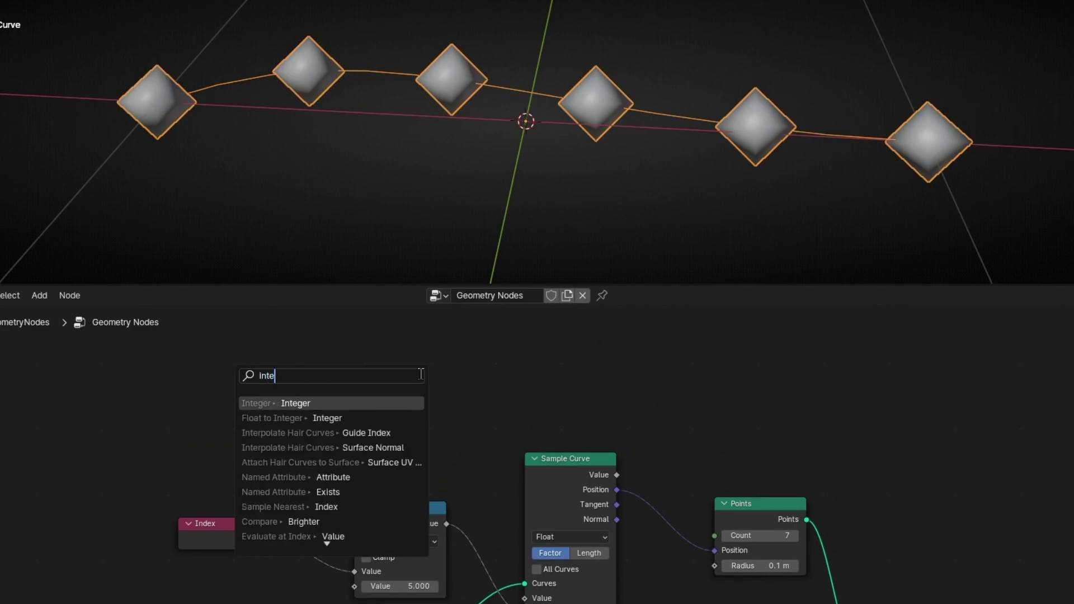
{"action": "key", "text": "Return"}
{"action": "left_click", "coordinate": [303, 386]}
Connect the Integer output to the Divide node's second value and reposition the Integer node above Index.
{"action": "middle_click_drag", "start_coordinate": [384, 464], "coordinate": [462, 382]}
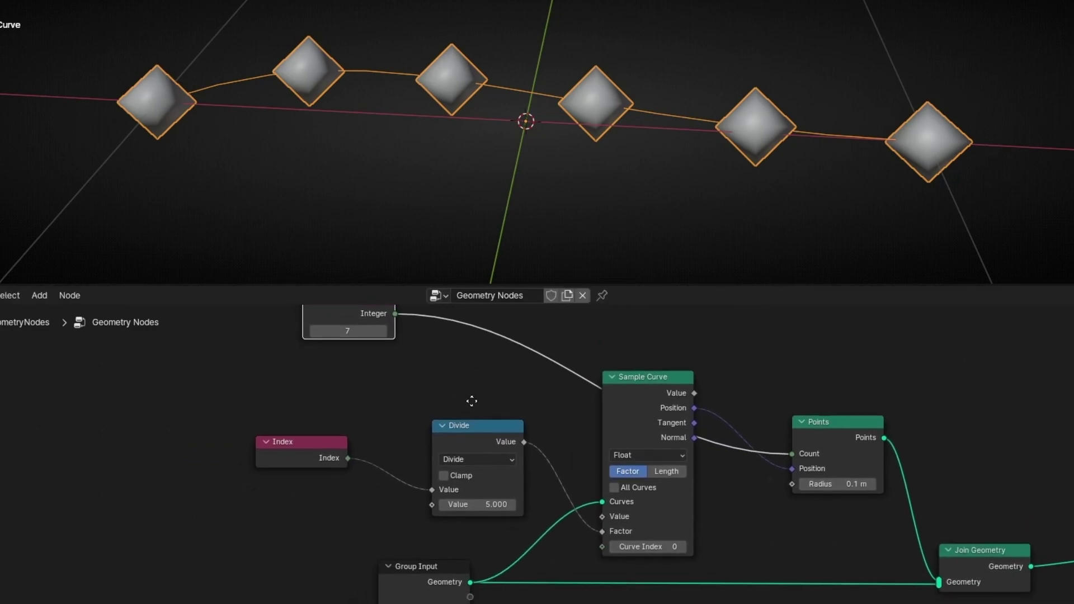
{"action": "left_click_drag", "start_coordinate": [394, 314], "coordinate": [432, 504]}
{"action": "middle_click_drag", "start_coordinate": [444, 371], "coordinate": [450, 446]}
{"action": "left_click_drag", "start_coordinate": [375, 381], "coordinate": [365, 413]}
Test the Integer value at 9, 10 and 4, circle the gap near the curve's end with annotations, and erase them.
{"action": "left_click", "coordinate": [378, 438]}
{"action": "left_click", "coordinate": [378, 439]}
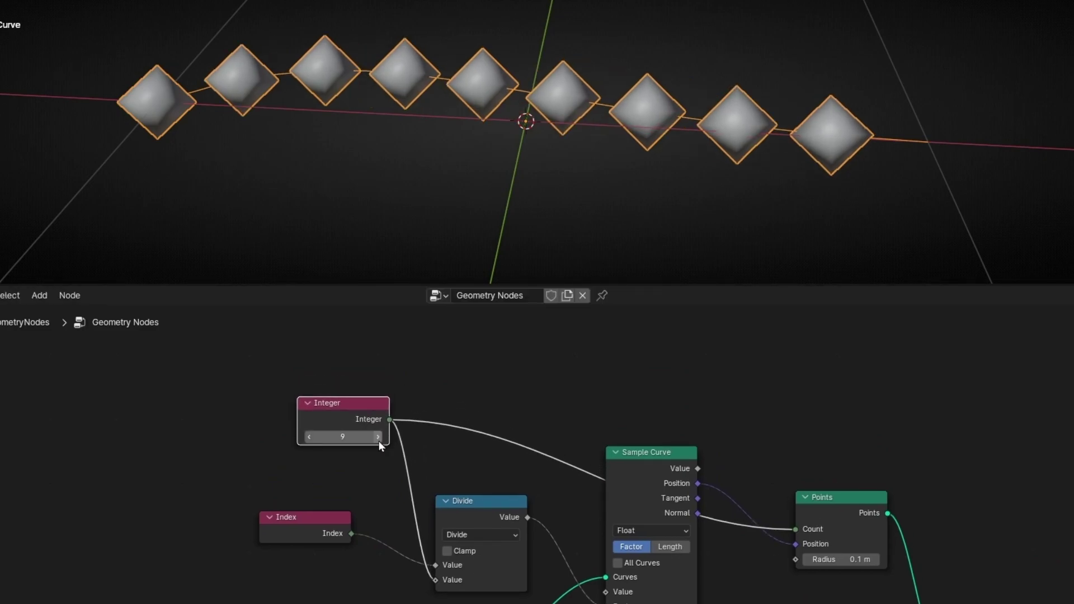
{"action": "left_click", "coordinate": [378, 438]}
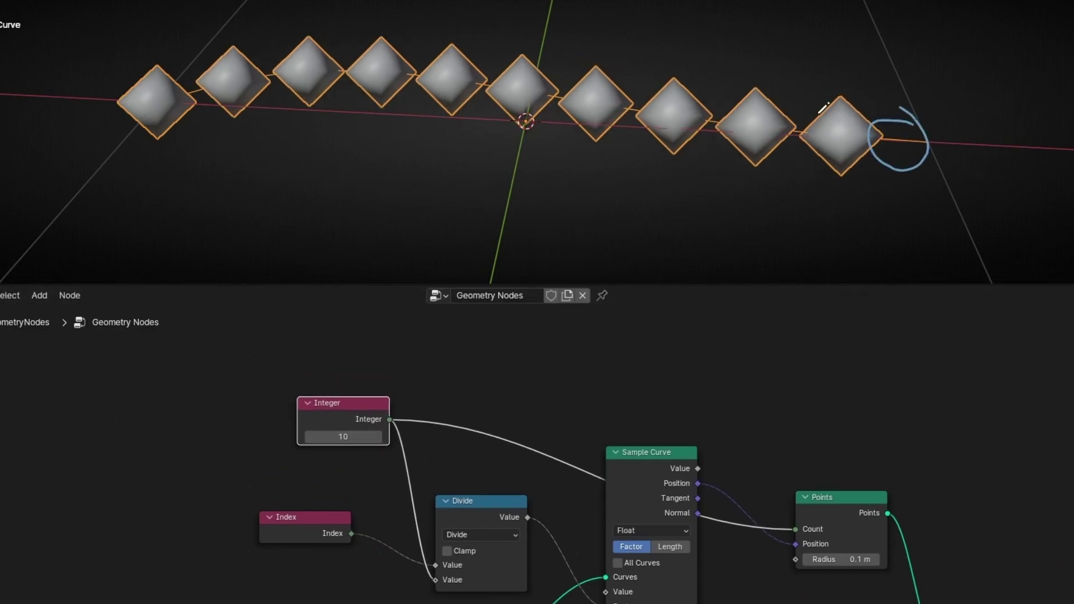
{"action": "left_click", "coordinate": [376, 434]}
{"action": "left_click", "coordinate": [376, 435]}
{"action": "left_click", "coordinate": [376, 435]}
{"action": "left_click", "coordinate": [375, 434]}
{"action": "left_click_drag", "start_coordinate": [375, 435], "coordinate": [320, 434]}
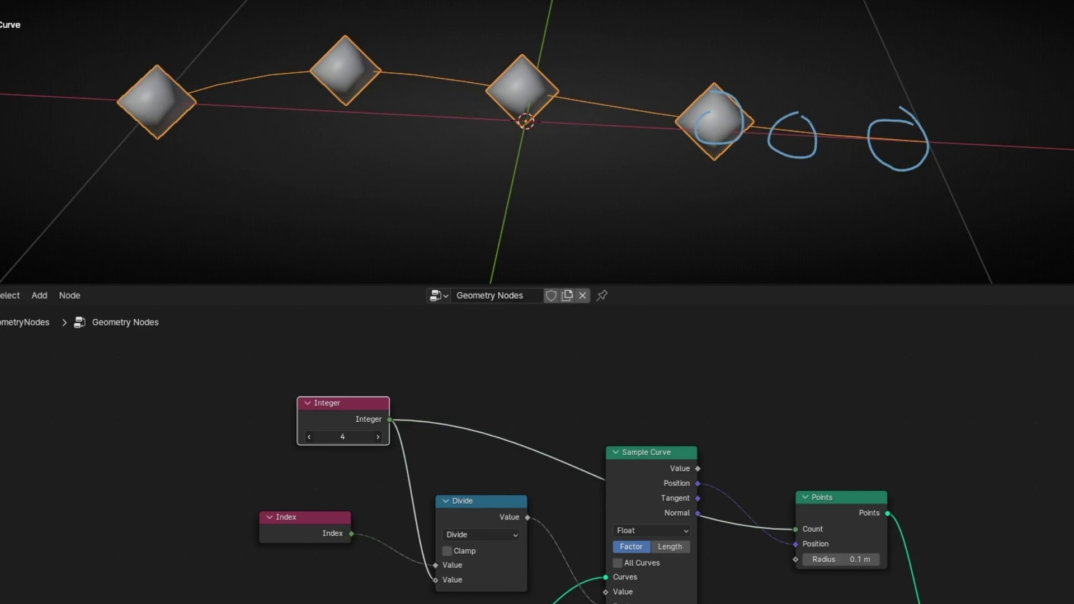
{"action": "mouse_move", "coordinate": [1007, 120]}
{"action": "right_mouse_down"}
{"action": "mouse_move", "coordinate": [889, 90]}
{"action": "mouse_move", "coordinate": [694, 148]}
{"action": "right_mouse_up"}
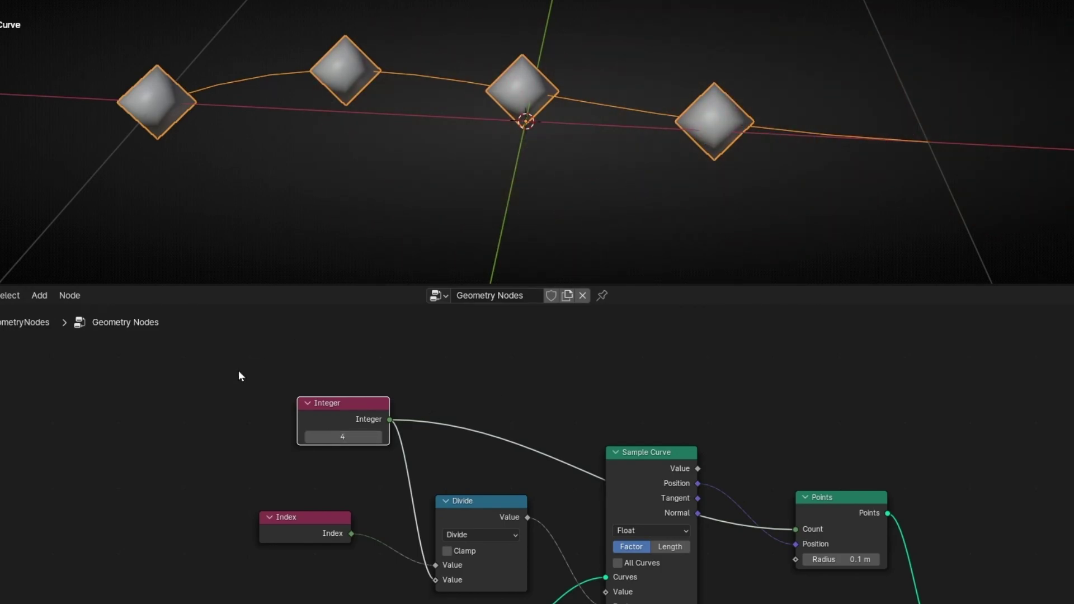
Set the Integer value to 5, sketch an annotation arrow along the curve toward its end, and erase it.
{"action": "left_click", "coordinate": [378, 437]}
{"action": "middle_click_drag", "start_coordinate": [376, 494], "coordinate": [385, 391]}
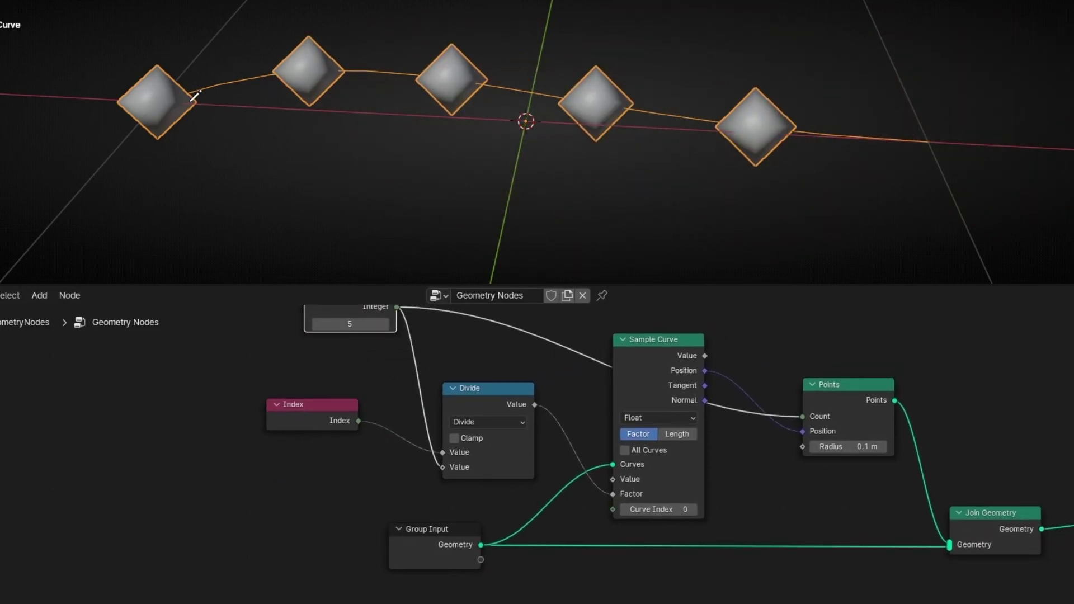
{"action": "left_click_drag", "start_coordinate": [191, 100], "coordinate": [775, 93]}
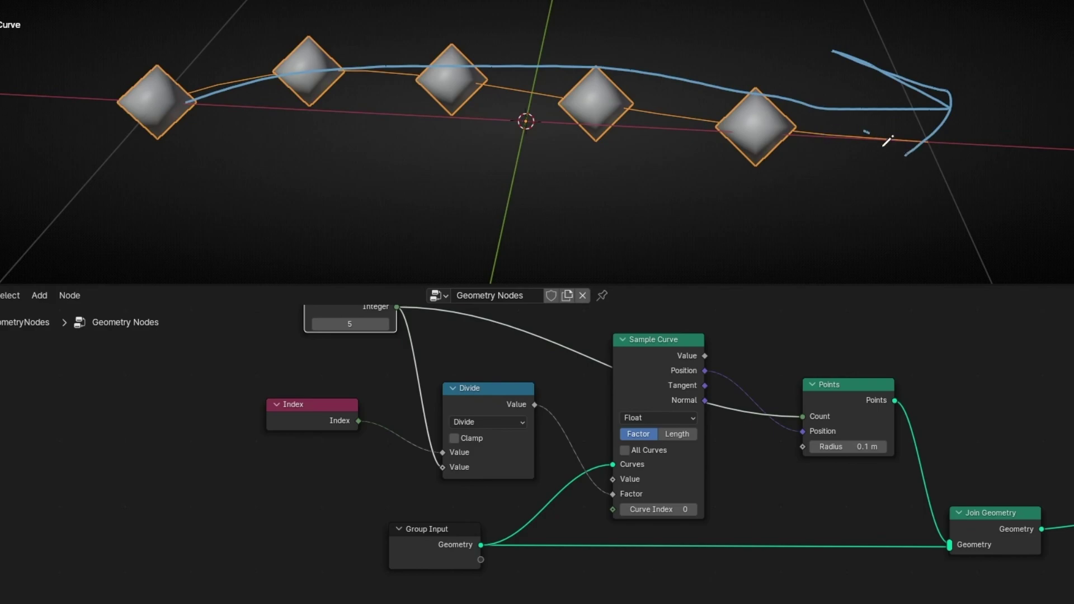
{"action": "left_click_drag", "start_coordinate": [888, 140], "coordinate": [216, 168]}
{"action": "mouse_move", "coordinate": [220, 128]}
{"action": "left_mouse_down"}
{"action": "mouse_move", "coordinate": [695, 84]}
{"action": "mouse_move", "coordinate": [108, 108]}
{"action": "mouse_move", "coordinate": [522, 115]}
{"action": "left_mouse_up"}
Spread the Index and Divide nodes apart to make room for another node between them.
{"action": "scroll", "coordinate": [321, 449], "scroll_direction": "up", "scroll_amount": 1}
{"action": "scroll", "coordinate": [313, 456], "scroll_direction": "up", "scroll_amount": 1}
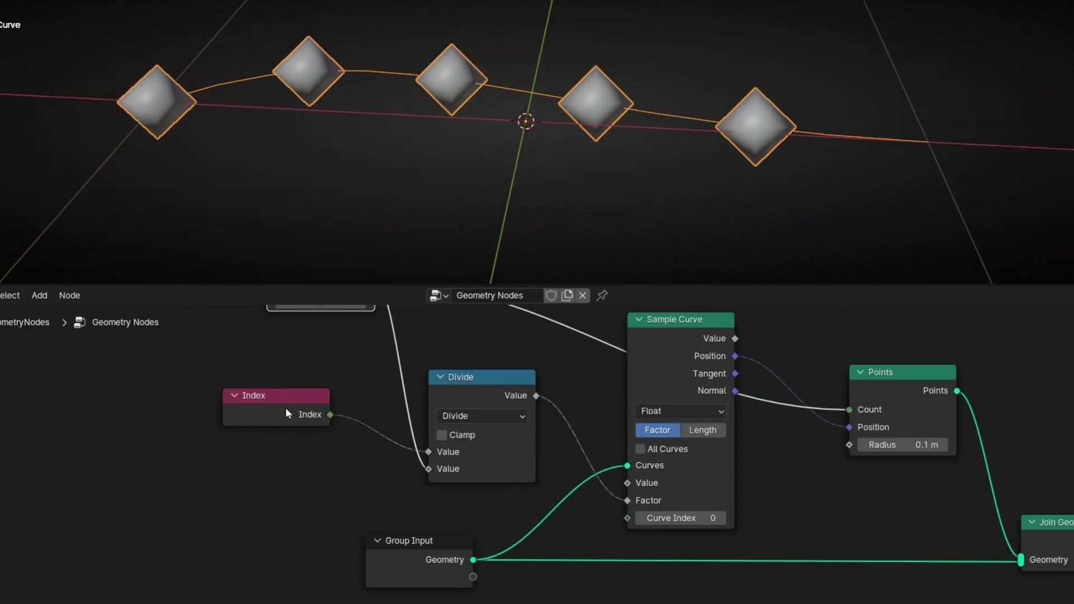
{"action": "left_click_drag", "start_coordinate": [286, 413], "coordinate": [226, 413]}
{"action": "middle_click_drag", "start_coordinate": [374, 412], "coordinate": [408, 422]}
{"action": "mouse_move", "coordinate": [527, 431]}
{"action": "left_mouse_down"}
{"action": "mouse_move", "coordinate": [540, 409]}
{"action": "mouse_move", "coordinate": [522, 414]}
{"action": "left_mouse_up"}
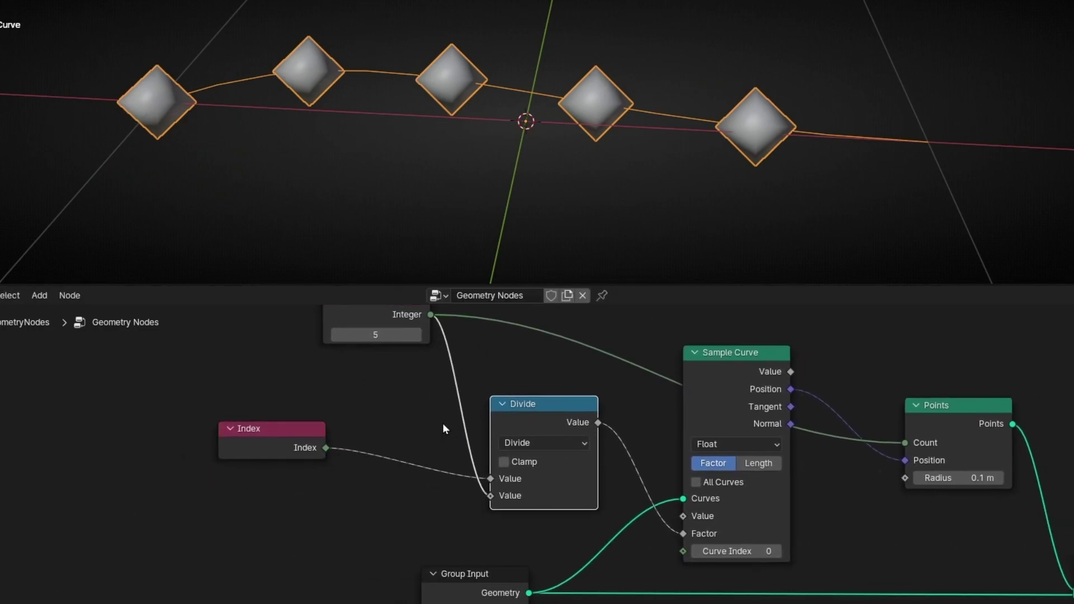
{"action": "left_click_drag", "start_coordinate": [290, 448], "coordinate": [228, 457]}
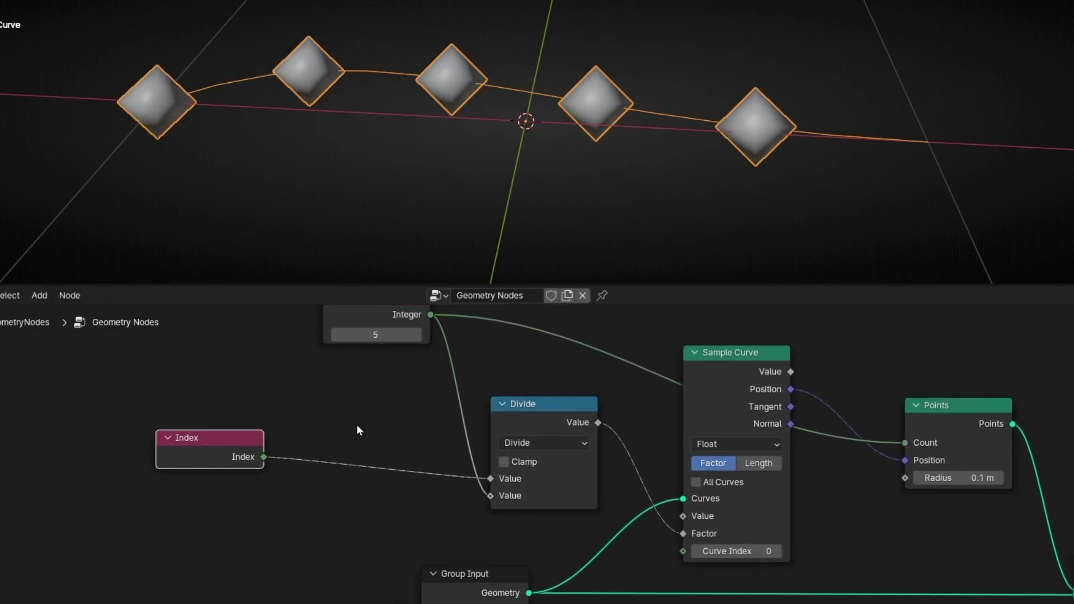
Insert a Math node set to Add on the link between the Index node and the Divide node.
{"action": "key", "text": "shift+a"}
{"action": "type", "text": "math"}
{"action": "key", "text": "Return"}
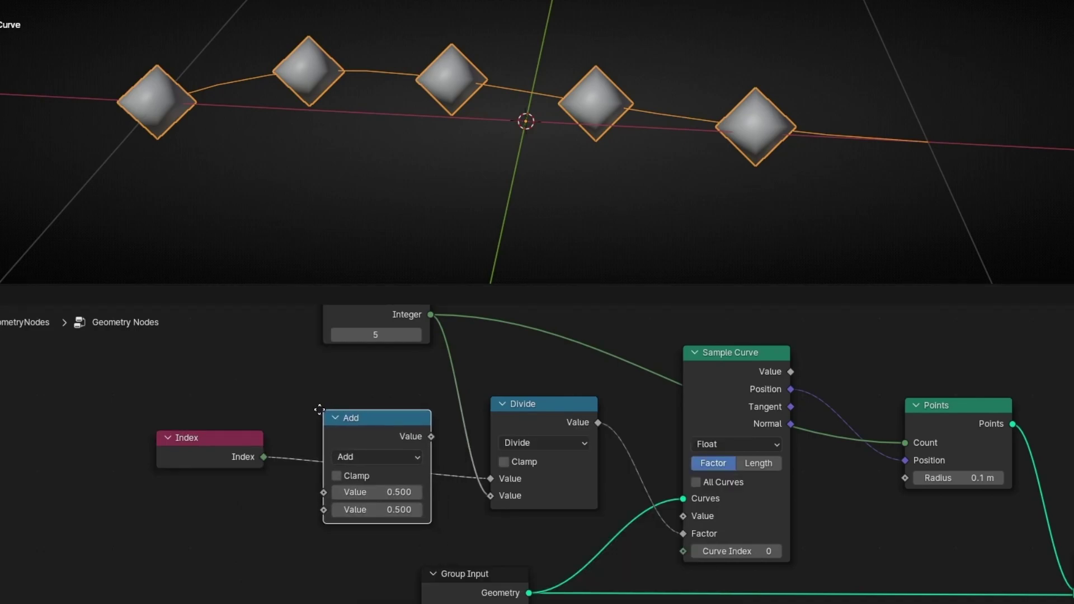
{"action": "left_click", "coordinate": [319, 410]}
Test the Add node's second value at -5.300 and -0.600, erase the annotation strokes under the points, and set it to -0.800.
{"action": "left_click_drag", "start_coordinate": [396, 508], "coordinate": [195, 508]}
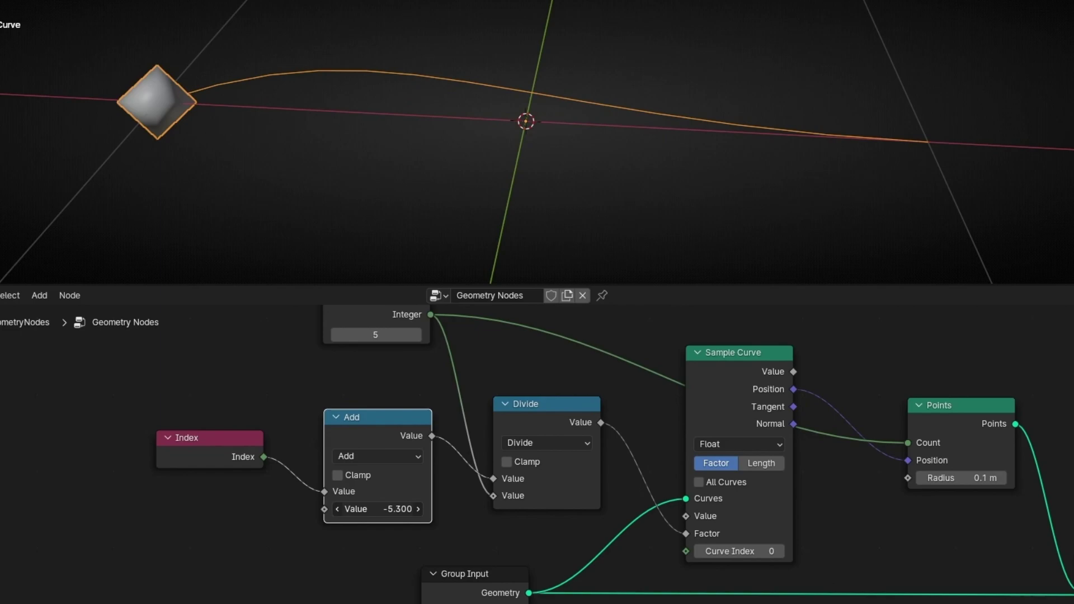
{"action": "left_click_drag", "start_coordinate": [346, 509], "coordinate": [402, 509]}
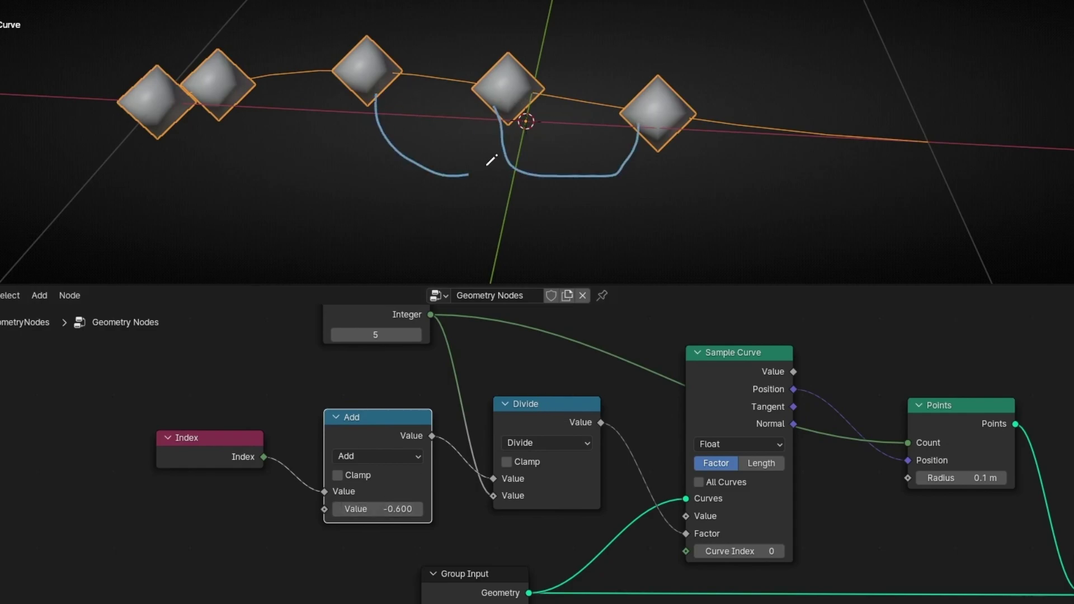
{"action": "mouse_move", "coordinate": [656, 205]}
{"action": "right_mouse_down"}
{"action": "mouse_move", "coordinate": [588, 148]}
{"action": "mouse_move", "coordinate": [313, 190]}
{"action": "right_mouse_up"}
{"action": "mouse_move", "coordinate": [364, 509]}
{"action": "left_mouse_down"}
{"action": "mouse_move", "coordinate": [490, 509]}
{"action": "mouse_move", "coordinate": [347, 509]}
{"action": "mouse_move", "coordinate": [447, 509]}
{"action": "mouse_move", "coordinate": [372, 509]}
{"action": "left_mouse_up"}
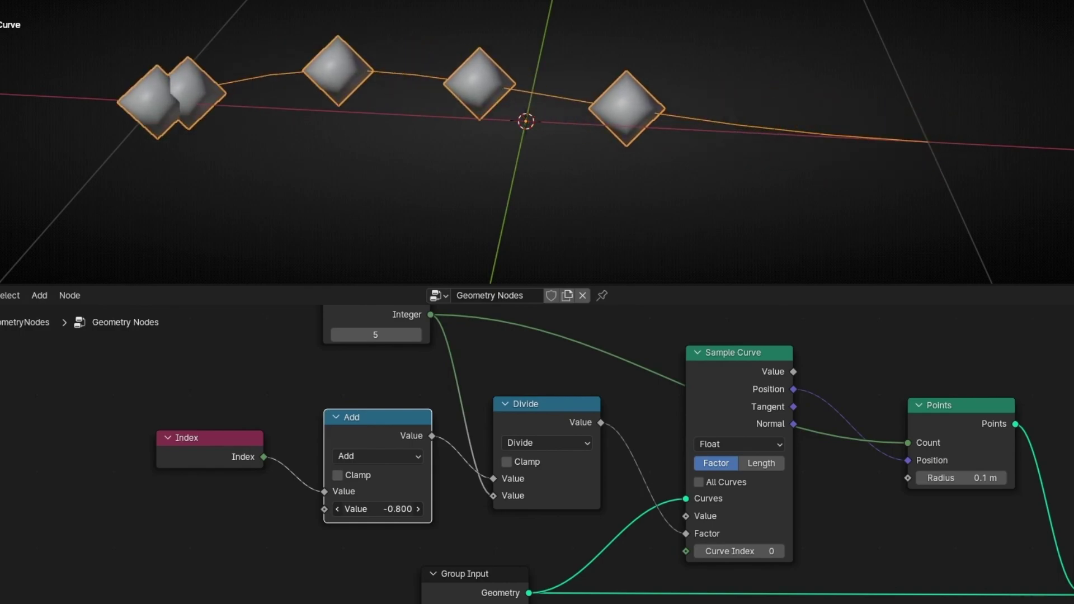
Move Index, Add and Divide aside and insert a Math node set to Fraction between Divide and Sample Curve's Factor.
{"action": "left_click_drag", "start_coordinate": [109, 380], "coordinate": [551, 523]}
{"action": "key", "text": "g"}
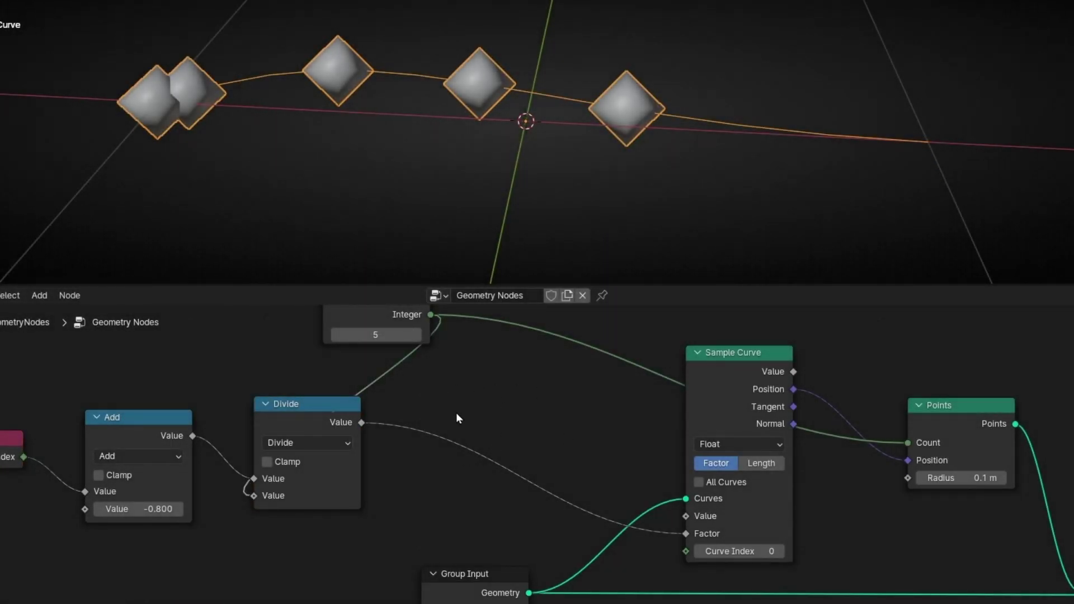
{"action": "key", "text": "shift+a"}
{"action": "type", "text": "math"}
{"action": "key", "text": "Return"}
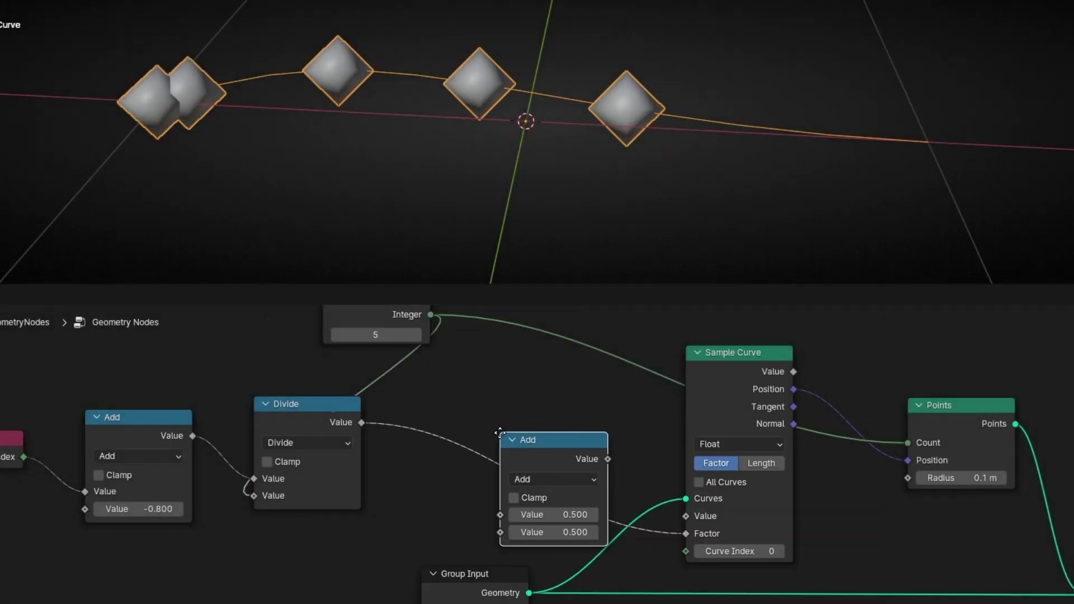
{"action": "left_click", "coordinate": [422, 410]}
{"action": "left_click", "coordinate": [478, 455]}
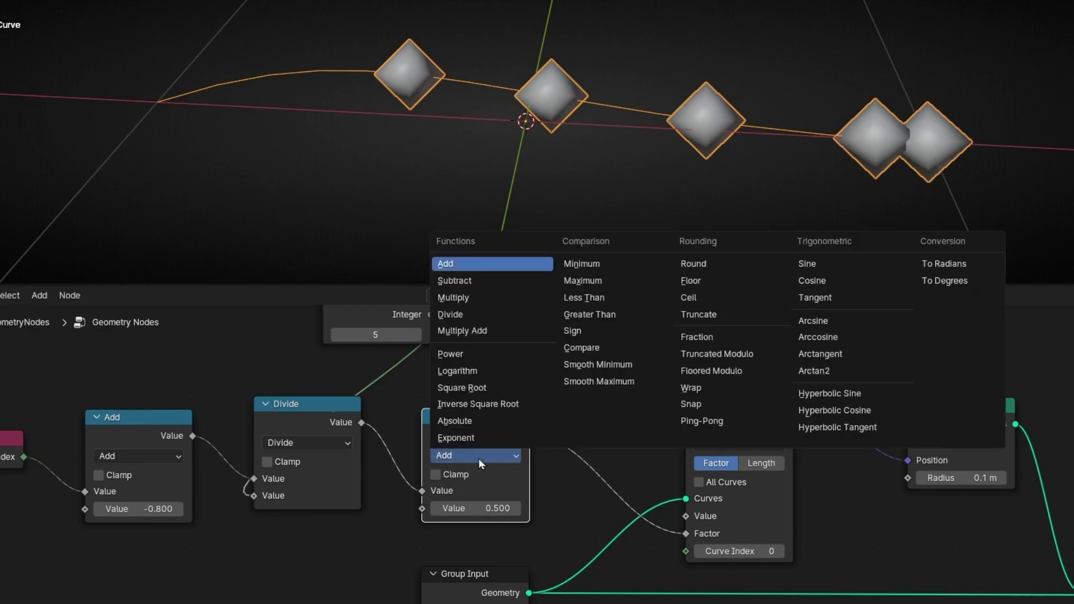
{"action": "left_click", "coordinate": [726, 345]}
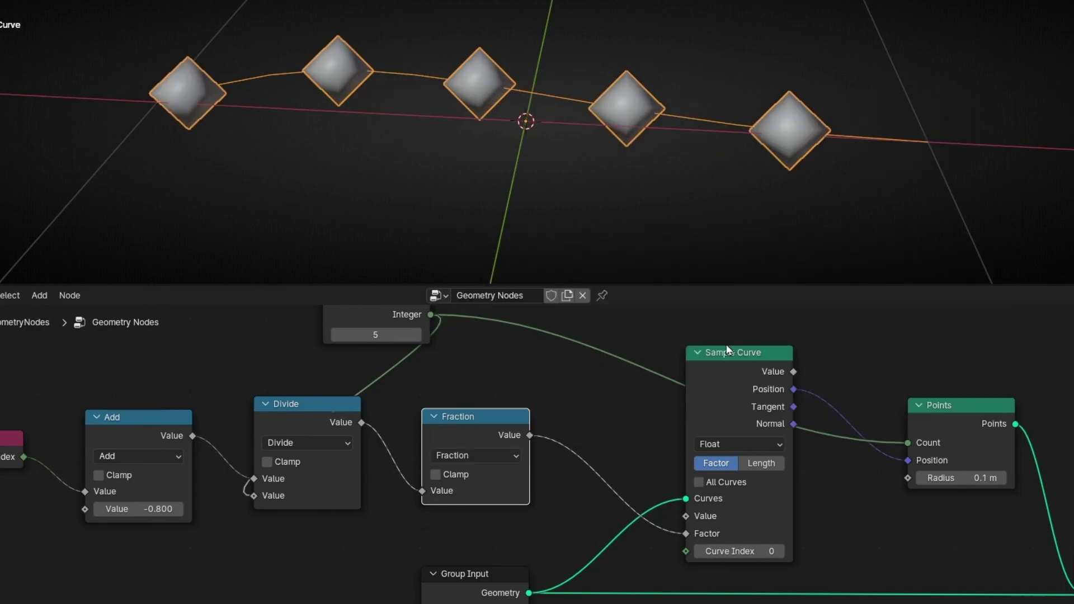
Sketch annotation arrows along the curve and looping from its end back to its start, and erase them.
{"action": "mouse_move", "coordinate": [194, 100]}
{"action": "left_mouse_down"}
{"action": "mouse_move", "coordinate": [956, 126]}
{"action": "mouse_move", "coordinate": [227, 196]}
{"action": "left_mouse_up"}
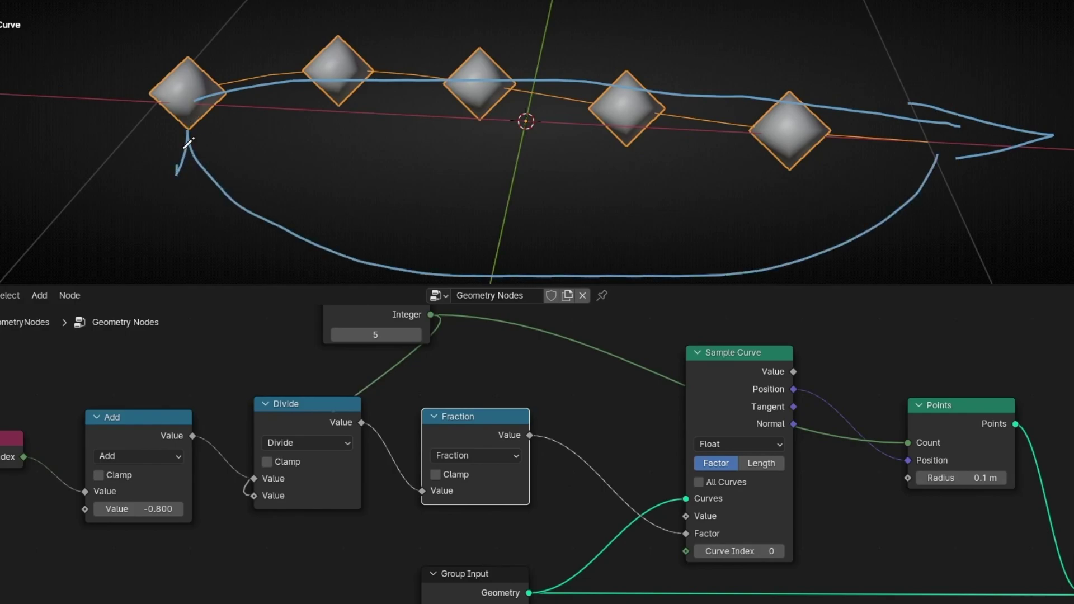
{"action": "mouse_move", "coordinate": [287, 154]}
{"action": "right_mouse_down"}
{"action": "mouse_move", "coordinate": [173, 240]}
{"action": "mouse_move", "coordinate": [743, 208]}
{"action": "mouse_move", "coordinate": [804, 130]}
{"action": "right_mouse_up"}
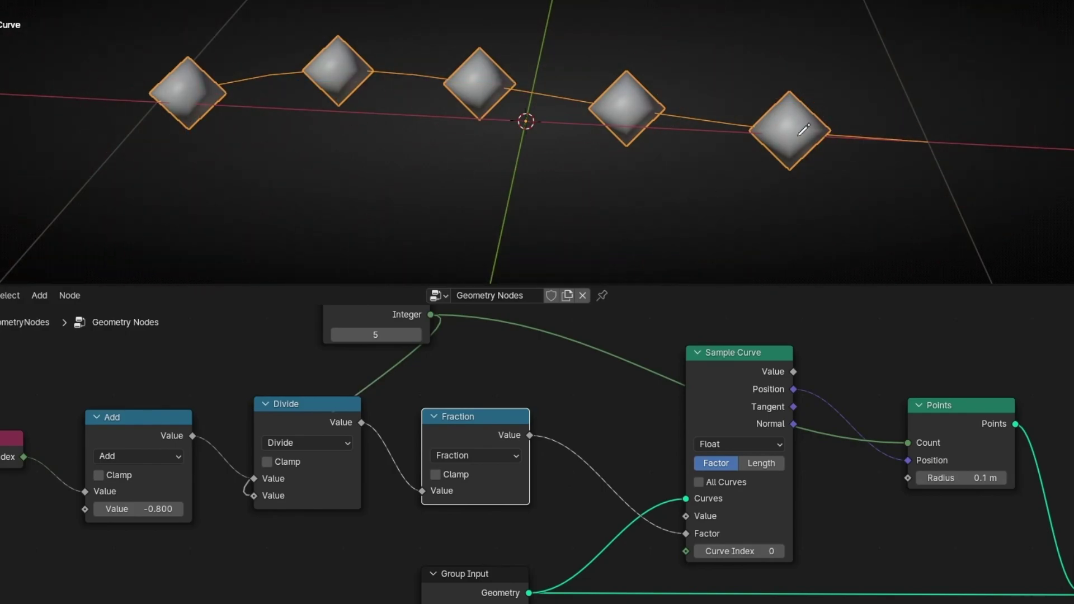
{"action": "mouse_move", "coordinate": [897, 155]}
{"action": "left_mouse_down"}
{"action": "mouse_move", "coordinate": [408, 261]}
{"action": "mouse_move", "coordinate": [196, 144]}
{"action": "left_mouse_up"}
{"action": "mouse_move", "coordinate": [250, 144]}
{"action": "right_mouse_down"}
{"action": "mouse_move", "coordinate": [230, 180]}
{"action": "mouse_move", "coordinate": [1051, 226]}
{"action": "mouse_move", "coordinate": [1049, 235]}
{"action": "right_mouse_up"}
Raise the Add node's second value in 0.1 increments up to 0.000 to test how the points shift along the curve.
{"action": "mouse_move", "coordinate": [77, 392]}
{"action": "middle_mouse_down"}
{"action": "mouse_move", "coordinate": [141, 398]}
{"action": "mouse_move", "coordinate": [240, 366]}
{"action": "middle_mouse_up"}
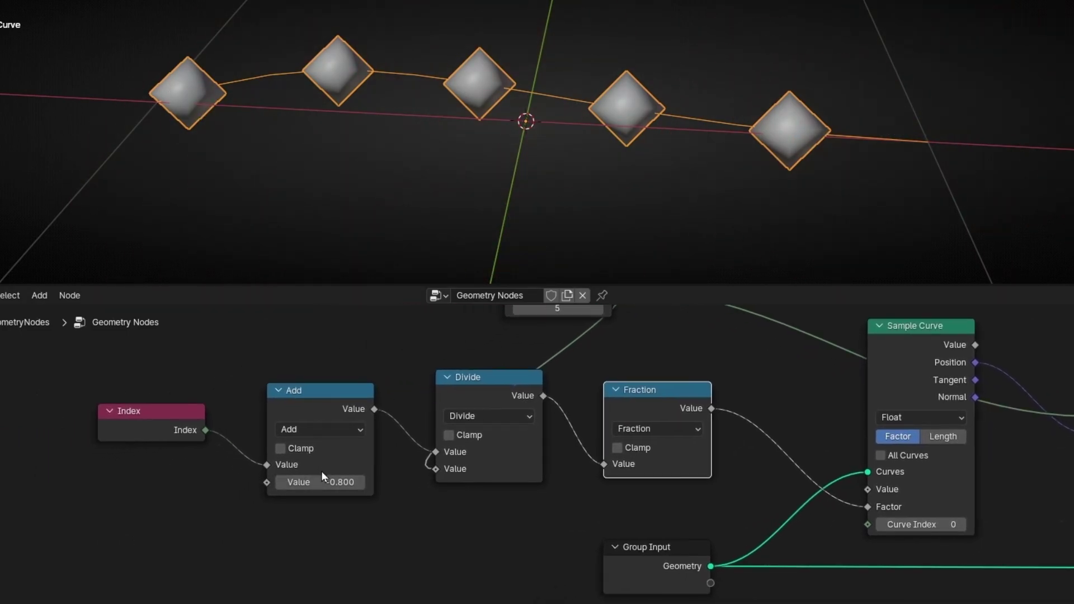
{"action": "left_click", "coordinate": [363, 482]}
{"action": "left_click", "coordinate": [363, 482]}
{"action": "left_click", "coordinate": [363, 482]}
{"action": "left_click", "coordinate": [364, 482]}
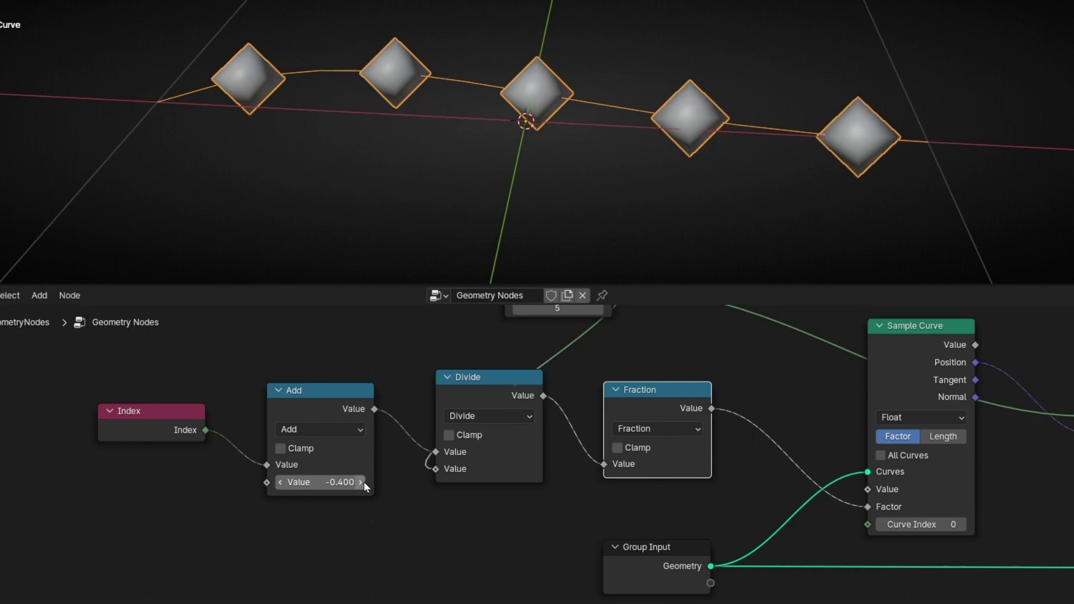
{"action": "left_click", "coordinate": [364, 482]}
{"action": "left_click", "coordinate": [364, 482]}
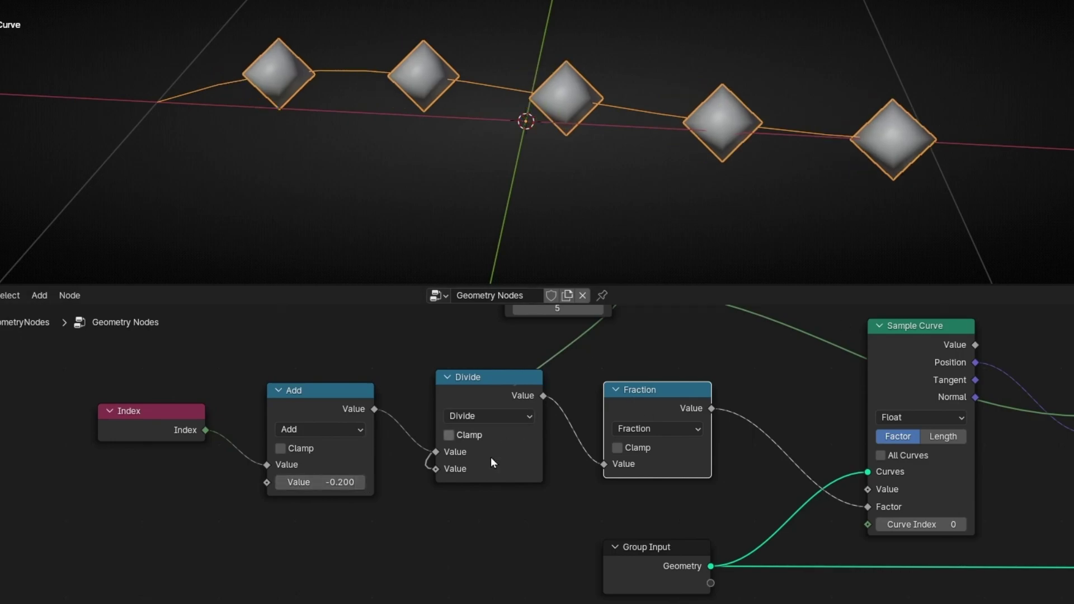
{"action": "left_click", "coordinate": [364, 478]}
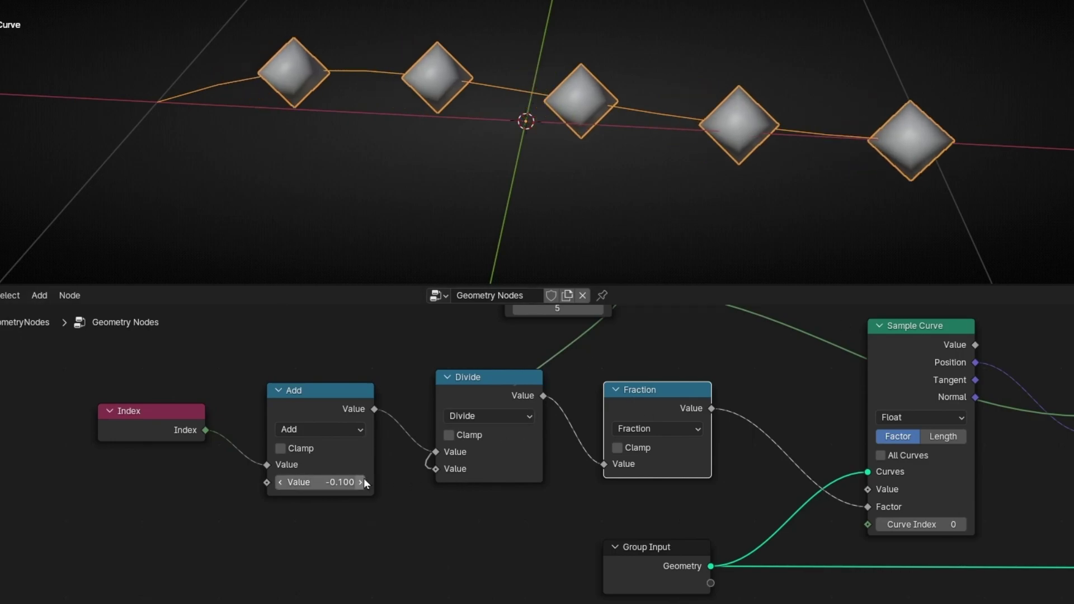
{"action": "left_click", "coordinate": [364, 478]}
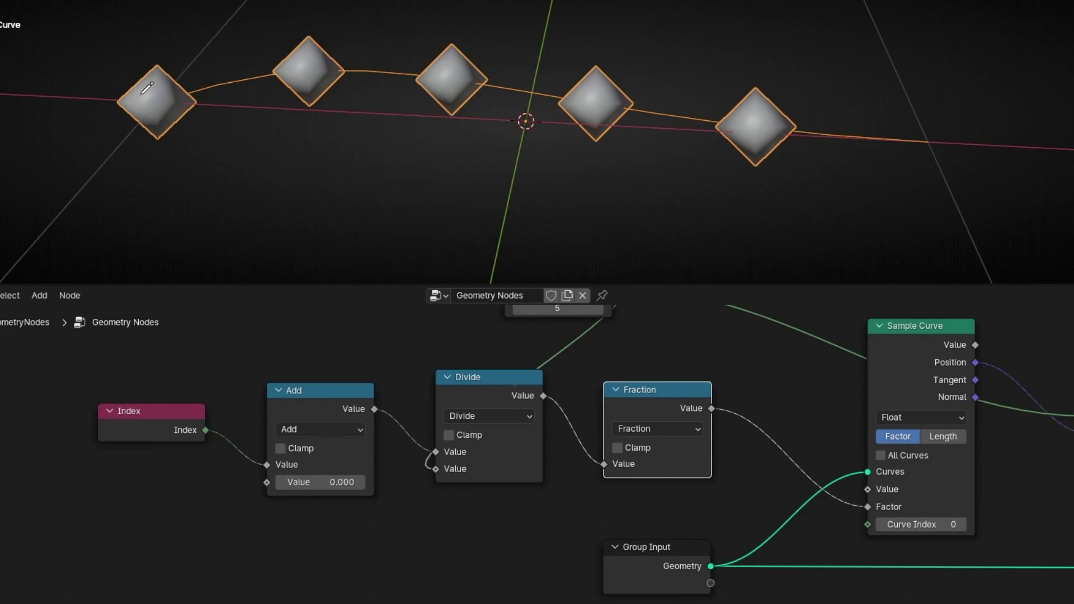
Raise the Add node's second value to 0.400 and on to 22.200, and look at its keyframing options.
{"action": "left_click", "coordinate": [361, 482]}
{"action": "left_click", "coordinate": [361, 481]}
{"action": "left_click", "coordinate": [360, 482]}
{"action": "left_click", "coordinate": [361, 482]}
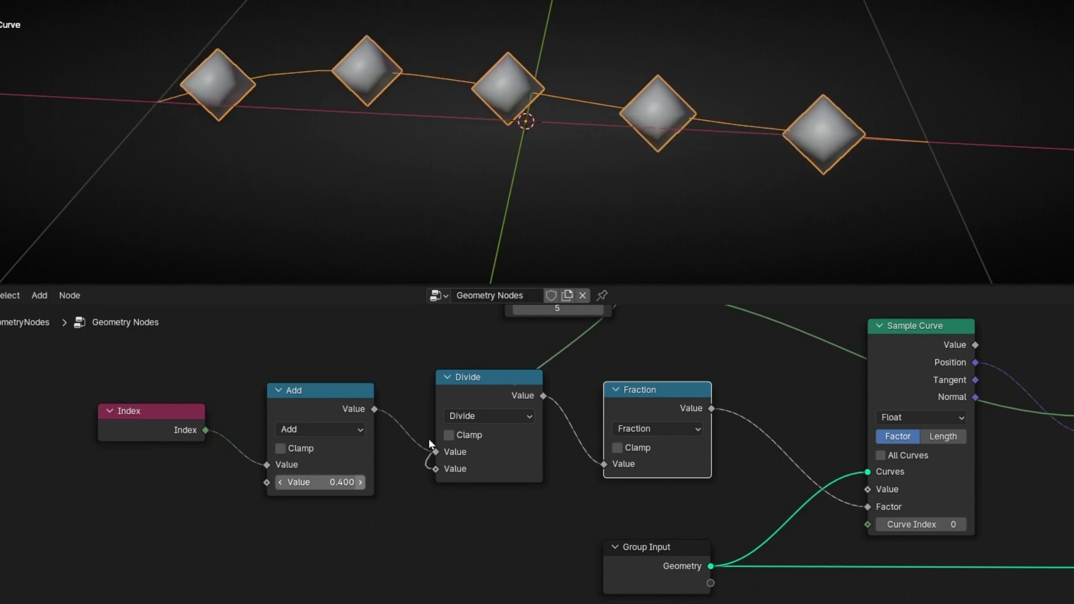
{"action": "mouse_move", "coordinate": [361, 482]}
{"action": "left_mouse_down"}
{"action": "mouse_move", "coordinate": [380, 483]}
{"action": "mouse_move", "coordinate": [327, 482]}
{"action": "mouse_move", "coordinate": [375, 482]}
{"action": "left_mouse_up"}
{"action": "middle_click_drag", "start_coordinate": [202, 496], "coordinate": [346, 473]}
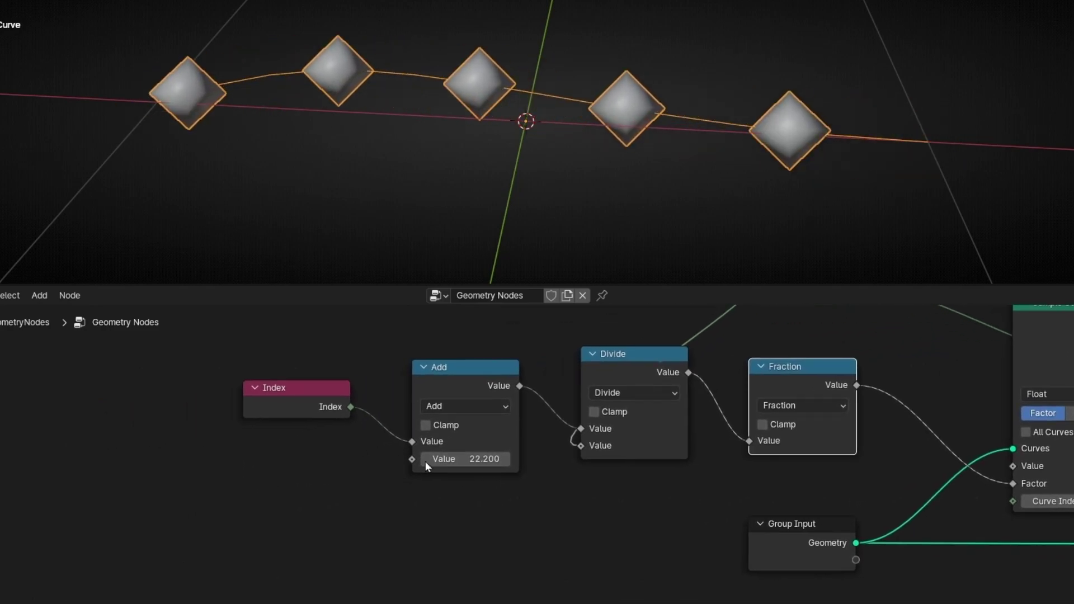
{"action": "right_click", "coordinate": [448, 456]}
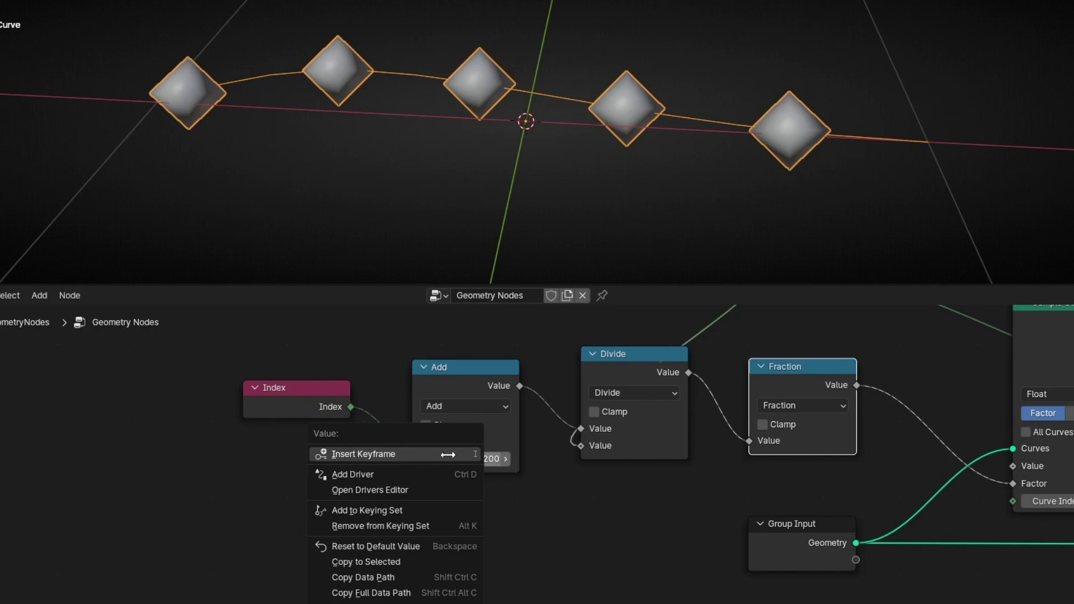
{"action": "key", "text": "Escape"}
Add a Scene Time node below Index with its Seconds output connected to the Add node's second value.
{"action": "key", "text": "shift+a"}
{"action": "type", "text": "scene"}
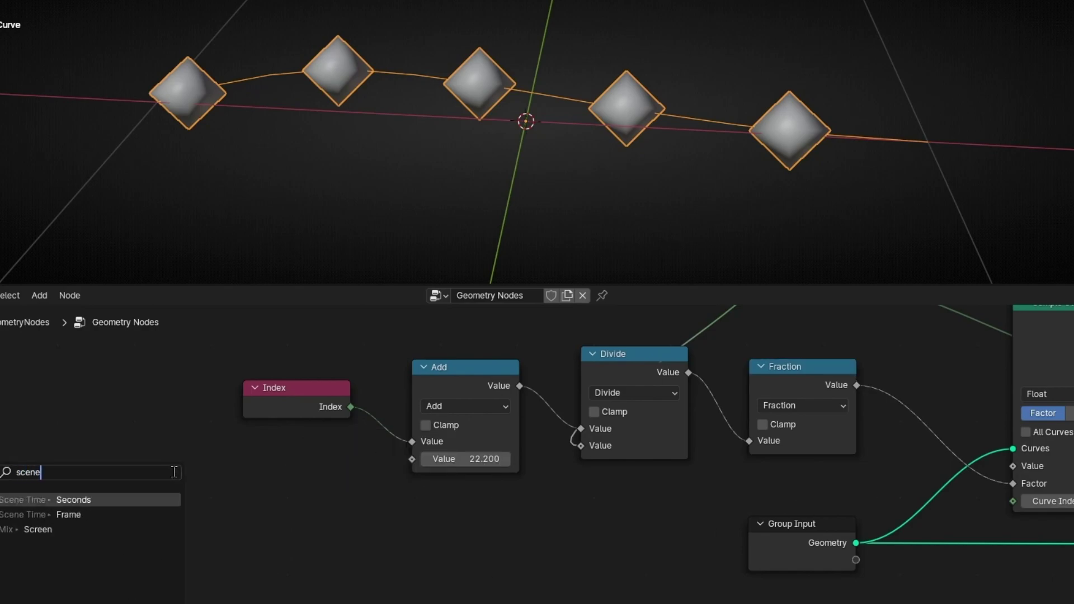
{"action": "key", "text": "Return"}
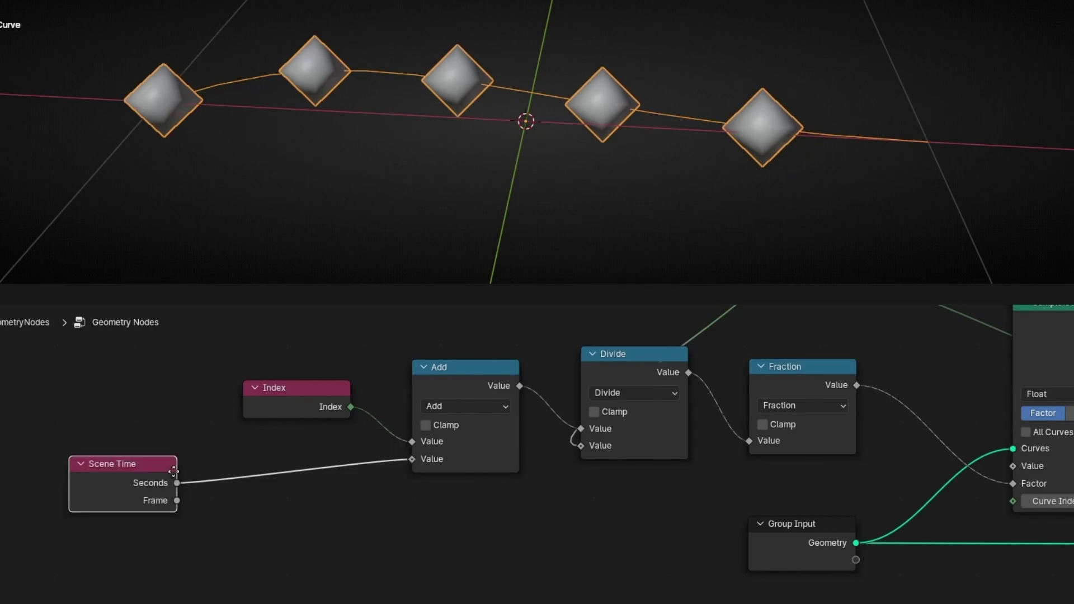
{"action": "left_click", "coordinate": [257, 464]}
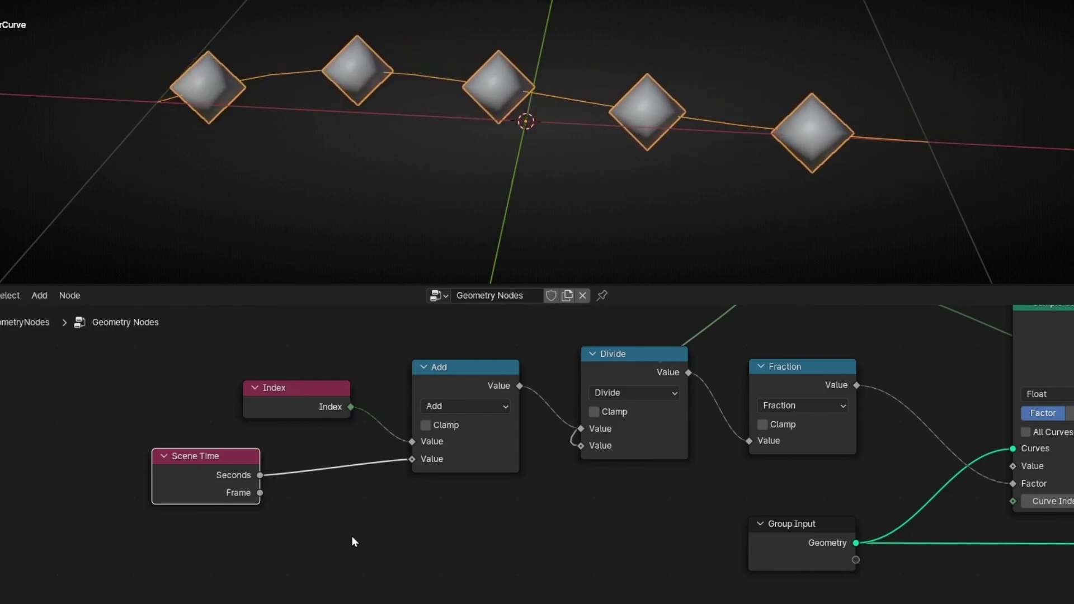
Enter Edit Mode on the Bézier curve.
{"action": "middle_click_drag", "start_coordinate": [532, 211], "coordinate": [638, 171]}
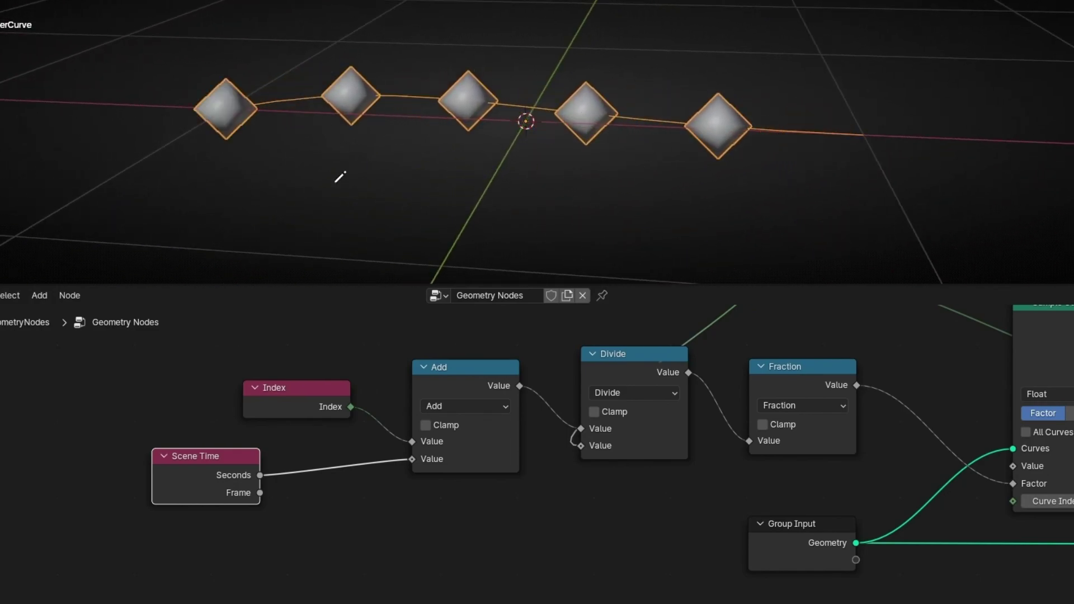
{"action": "key", "text": "Tab"}
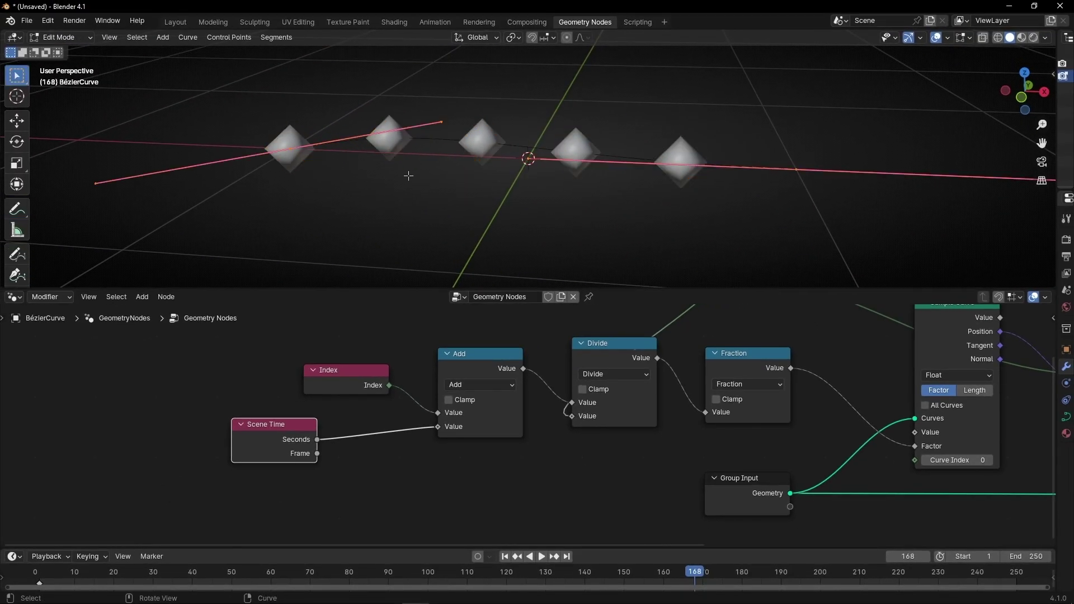
{"action": "scroll", "coordinate": [409, 179], "scroll_direction": "down", "scroll_amount": 5}
{"action": "scroll", "coordinate": [416, 161], "scroll_direction": "down", "scroll_amount": 1}
{"action": "middle_click_drag", "start_coordinate": [417, 180], "coordinate": [420, 218]}
Move the curve's end control points to new positions to reshape the path.
{"action": "left_click_drag", "start_coordinate": [408, 113], "coordinate": [468, 202]}
{"action": "key", "text": "g"}
{"action": "left_click", "coordinate": [338, 215]}
{"action": "key", "text": "g"}
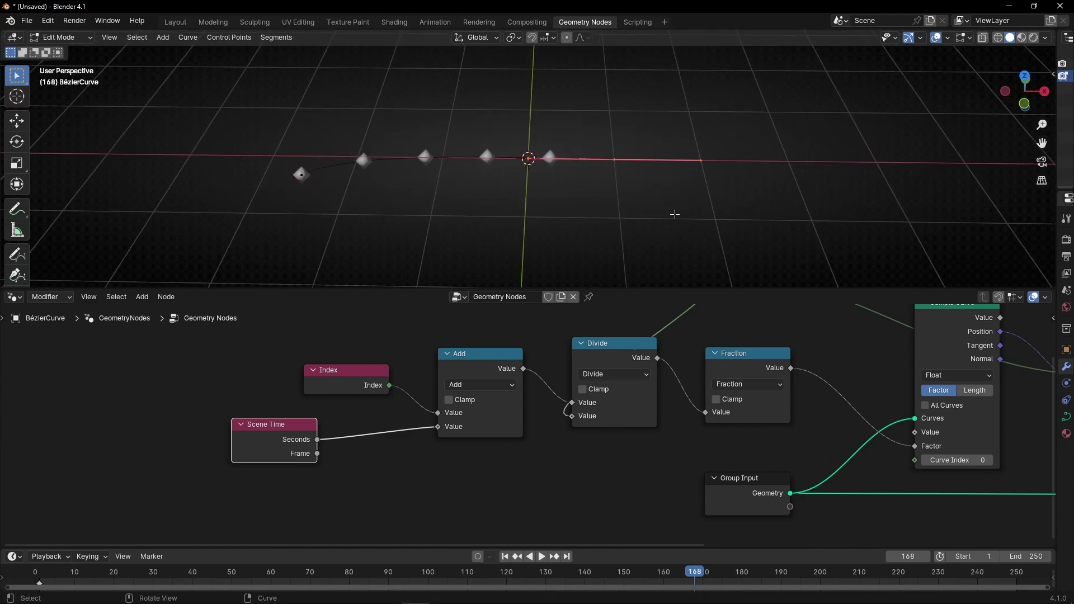
{"action": "left_click", "coordinate": [669, 228]}
Extrude two more control points from the curve's end to form a longer winding path.
{"action": "key", "text": "e"}
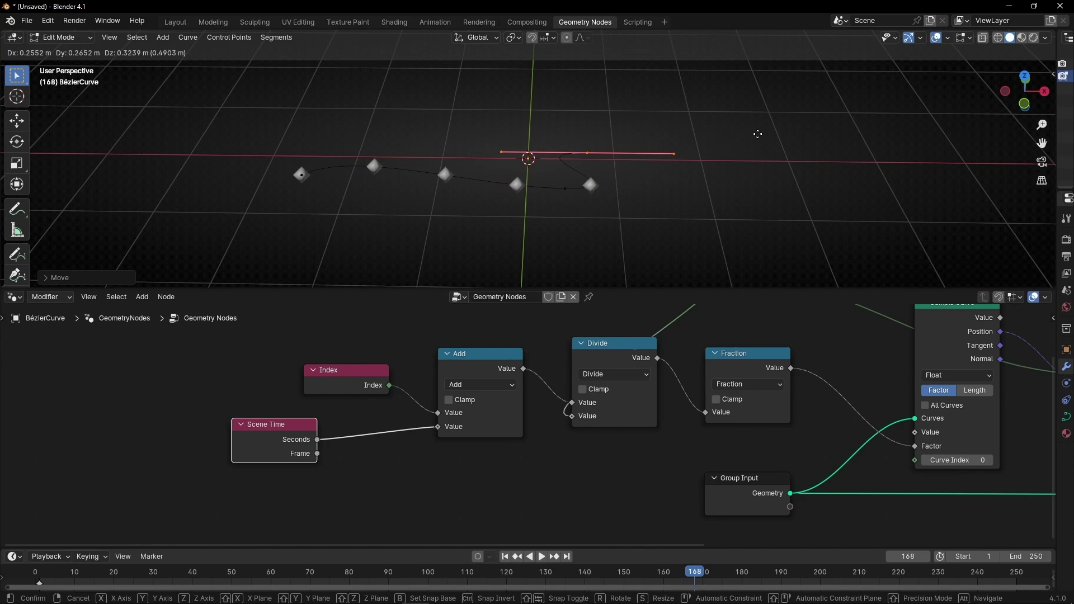
{"action": "left_click", "coordinate": [894, 102]}
{"action": "key", "text": "e"}
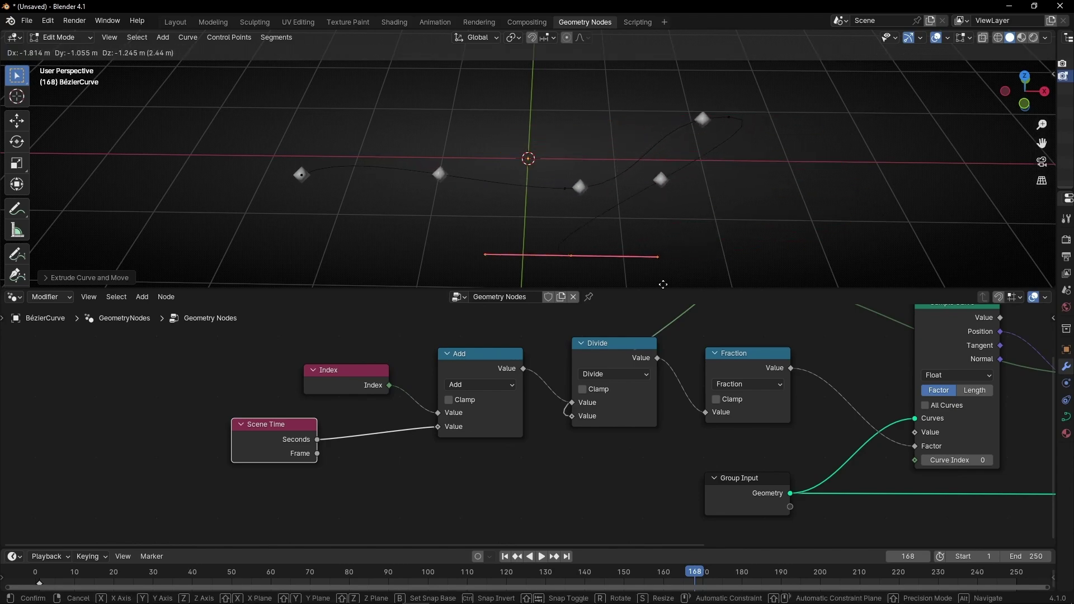
{"action": "left_click", "coordinate": [542, 34]}
Delete all of the curve's control points.
{"action": "left_click_drag", "start_coordinate": [179, 100], "coordinate": [817, 283]}
{"action": "key", "text": "x"}
{"action": "left_click", "coordinate": [817, 282]}
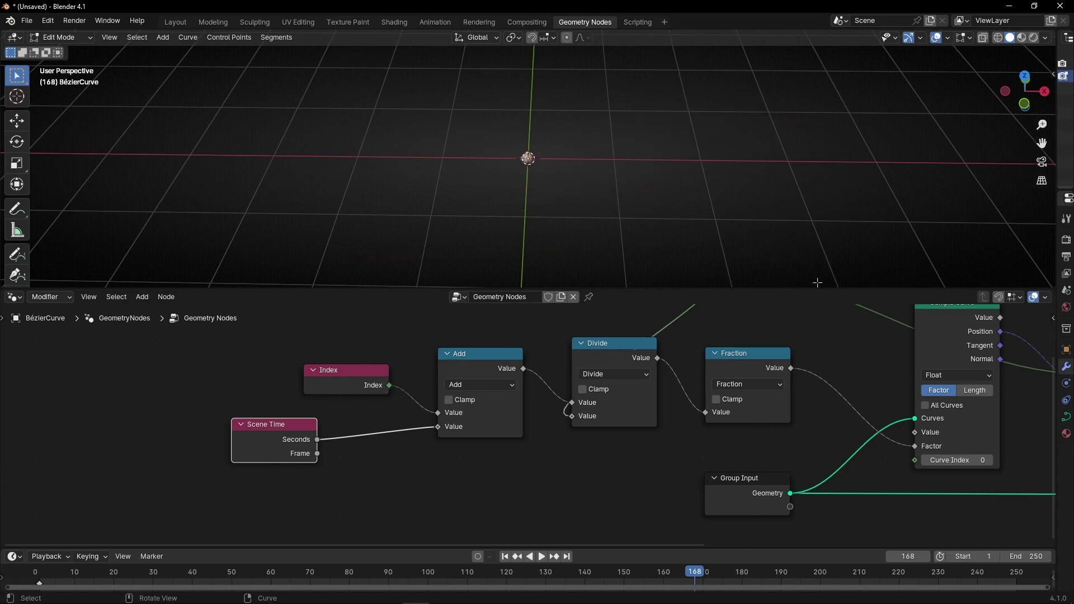
Draw a freehand wavy Bézier curve across the Back orthographic view with the Draw tool.
{"action": "left_click", "coordinate": [15, 259]}
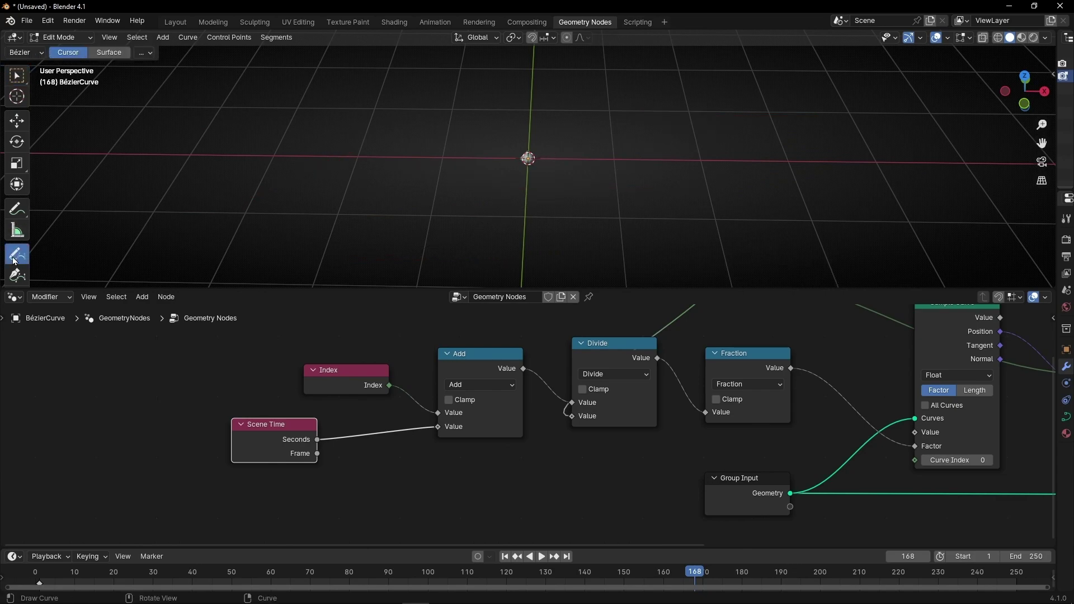
{"action": "left_click", "coordinate": [1028, 87]}
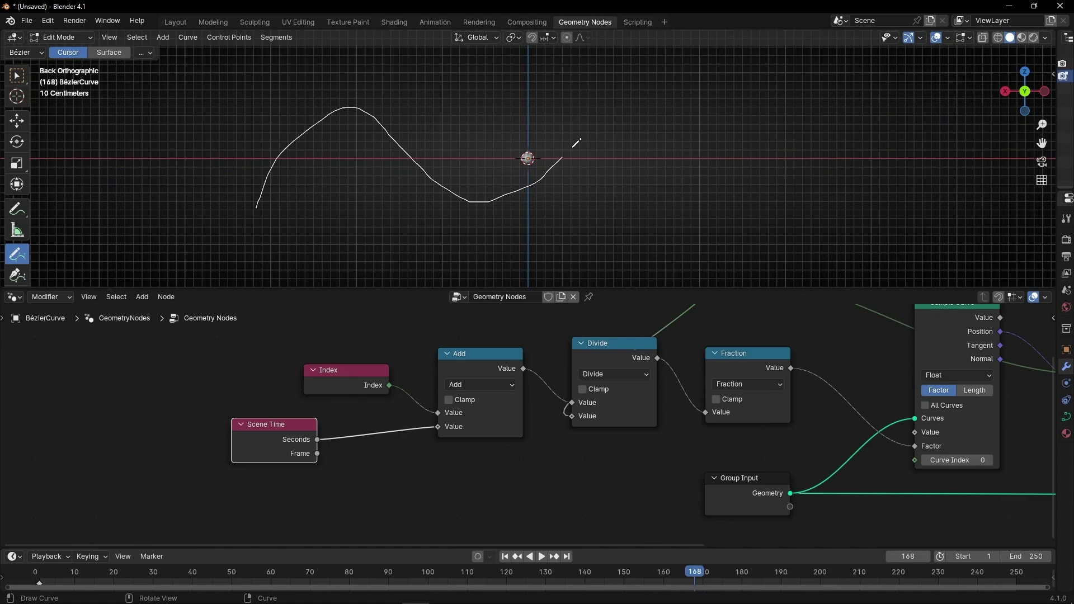
{"action": "left_click_drag", "start_coordinate": [734, 161], "coordinate": [826, 187]}
Play the animation and return to Object Mode to watch the points travel along the wavy curve.
{"action": "key", "text": "space"}
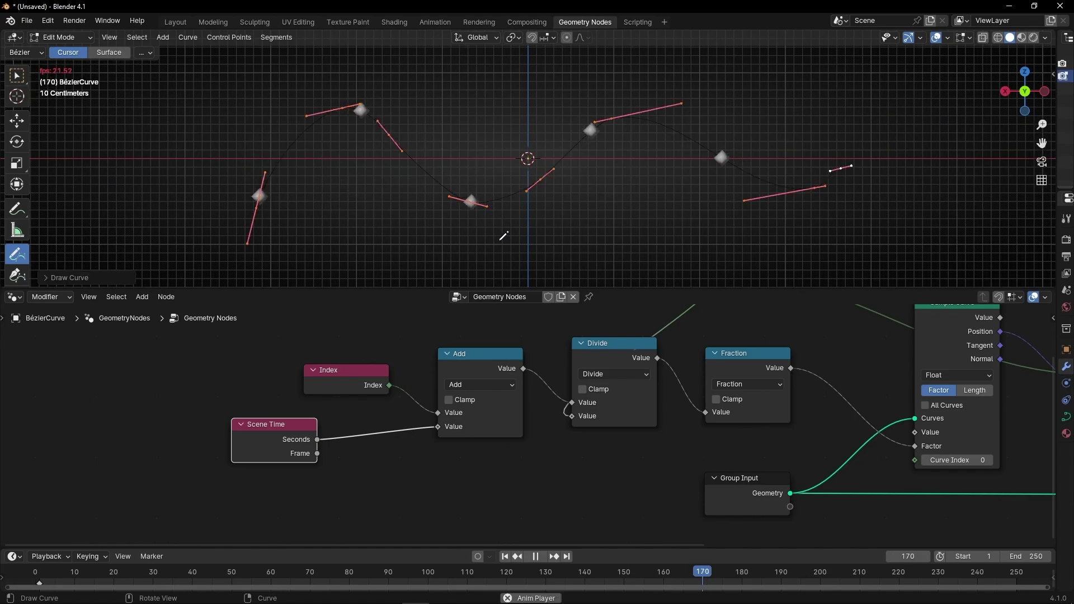
{"action": "key", "text": "Tab"}
{"action": "middle_click_drag", "start_coordinate": [509, 242], "coordinate": [545, 243]}
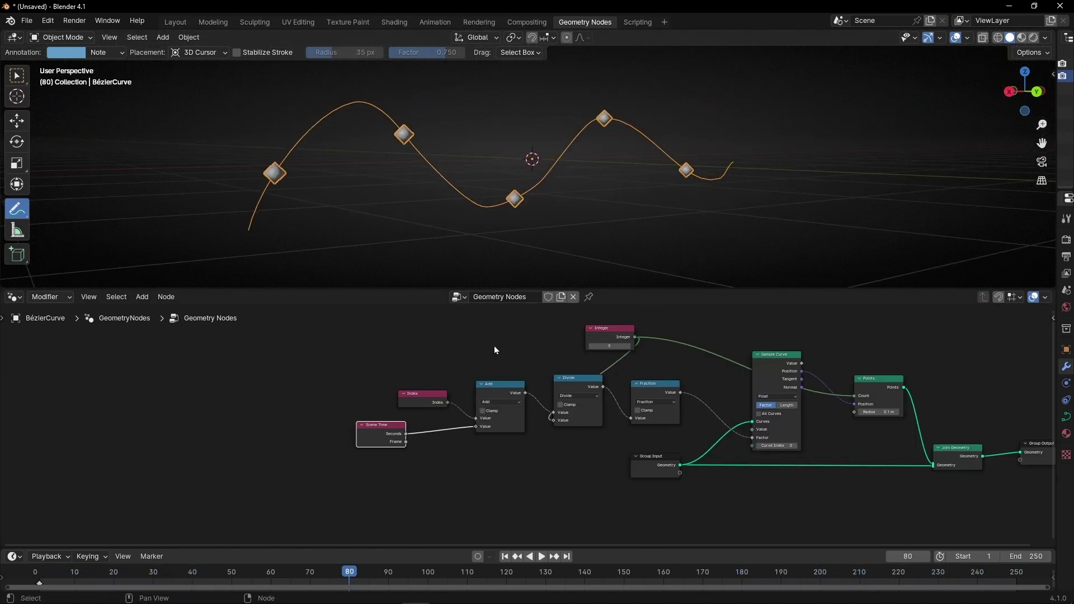
Set the Integer node's value to 23.
{"action": "scroll", "coordinate": [494, 345], "scroll_direction": "up", "scroll_amount": 1}
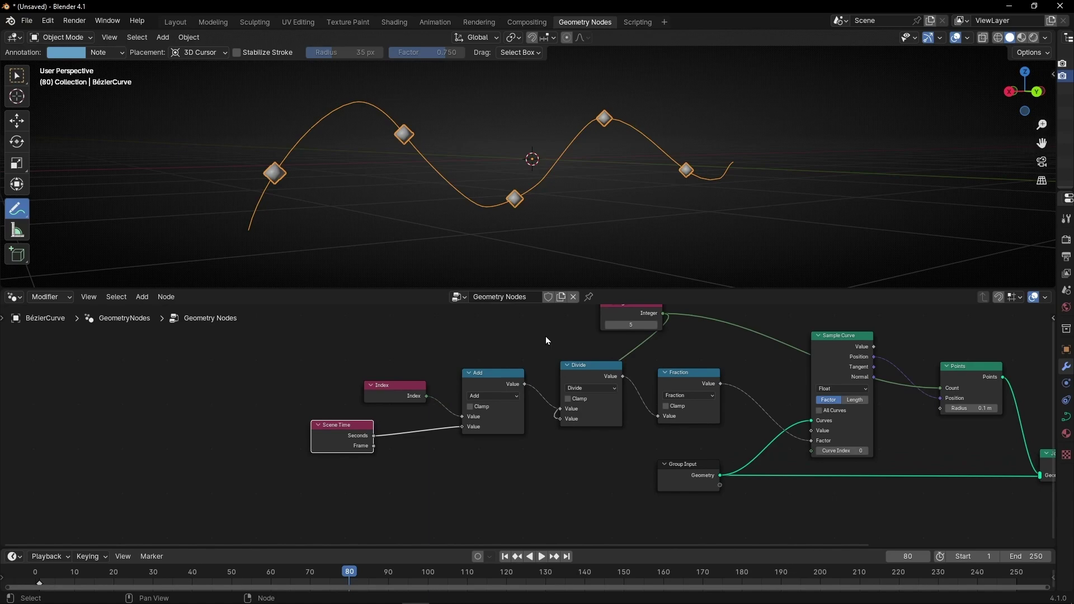
{"action": "middle_click_drag", "start_coordinate": [546, 337], "coordinate": [358, 390]}
{"action": "left_click_drag", "start_coordinate": [459, 378], "coordinate": [501, 377]}
Play the animation to check the denser row of points moving along the curve, stop it, and examine the Scene Time connection.
{"action": "key", "text": "space"}
{"action": "middle_click_drag", "start_coordinate": [623, 234], "coordinate": [565, 232]}
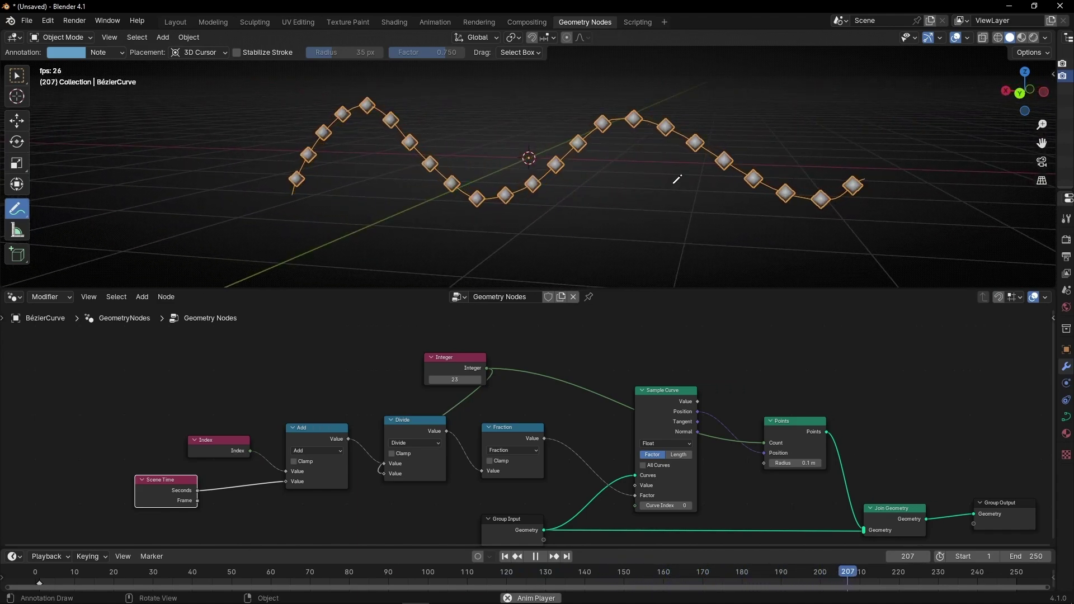
{"action": "key", "text": "space"}
{"action": "middle_click_drag", "start_coordinate": [283, 409], "coordinate": [549, 351]}
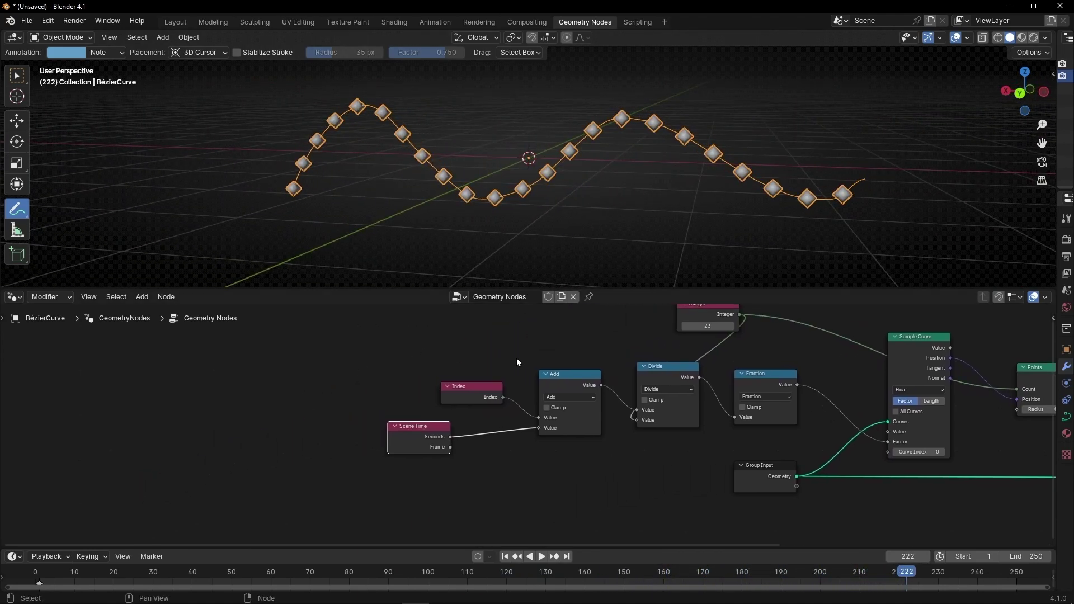
{"action": "scroll", "coordinate": [482, 374], "scroll_direction": "up", "scroll_amount": 4}
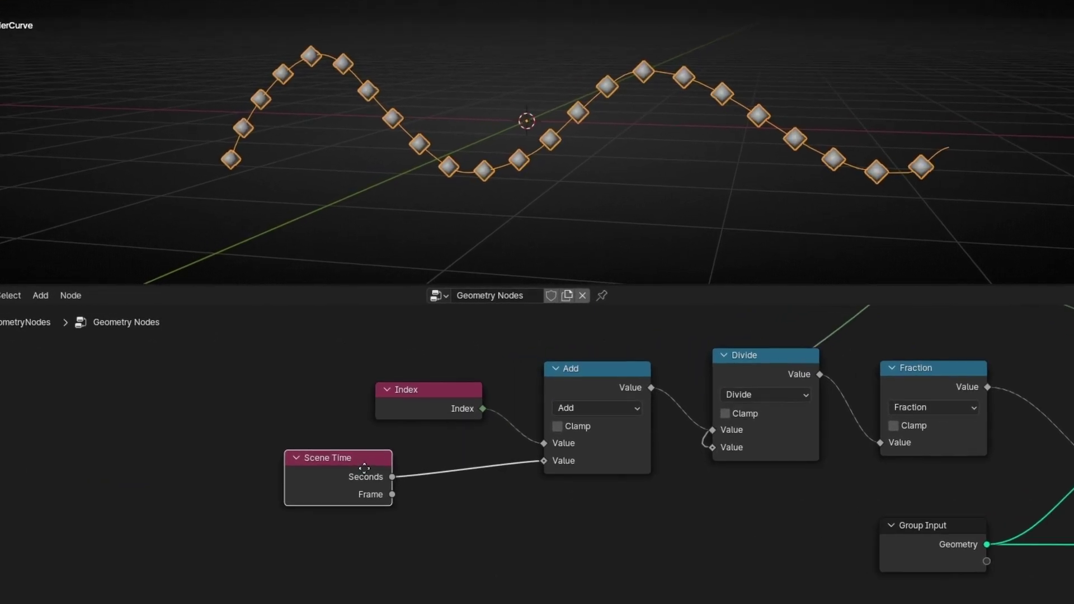
Move the Scene Time node lower and delete the Index node.
{"action": "left_click_drag", "start_coordinate": [364, 469], "coordinate": [408, 512]}
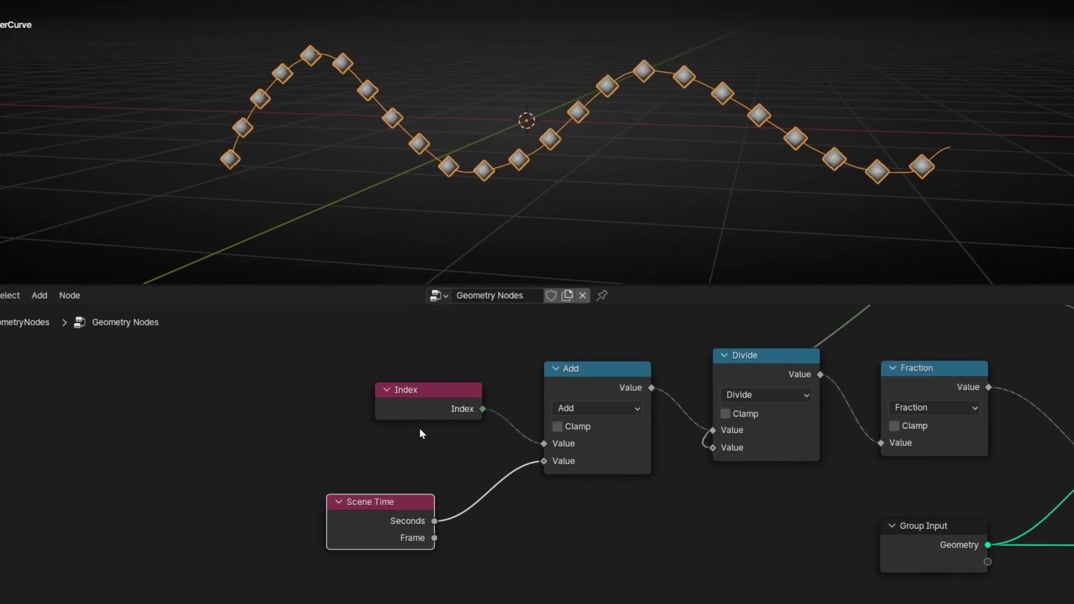
{"action": "scroll", "coordinate": [419, 428], "scroll_direction": "up", "scroll_amount": 2}
{"action": "left_click", "coordinate": [375, 367]}
{"action": "key", "text": "x"}
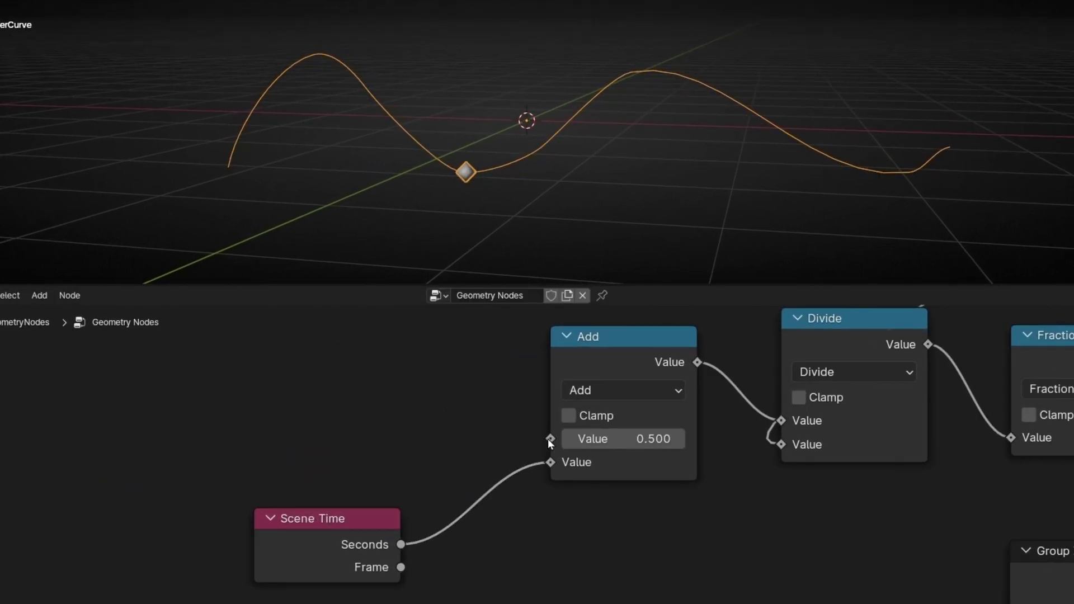
Feed the Add node's first value from a new Random Value node.
{"action": "left_click_drag", "start_coordinate": [549, 439], "coordinate": [371, 375]}
{"action": "type", "text": "random"}
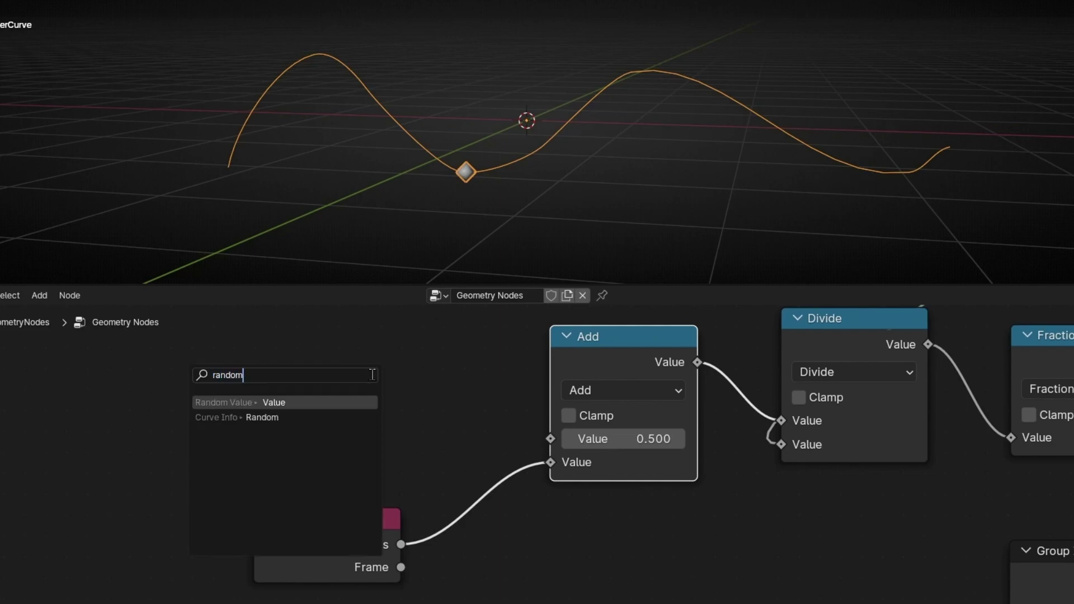
{"action": "key", "text": "Return"}
{"action": "left_click", "coordinate": [421, 339]}
Examine the bunched-up points on the curve in the viewport, using temporary annotation strokes.
{"action": "scroll", "coordinate": [486, 156], "scroll_direction": "up", "scroll_amount": 4}
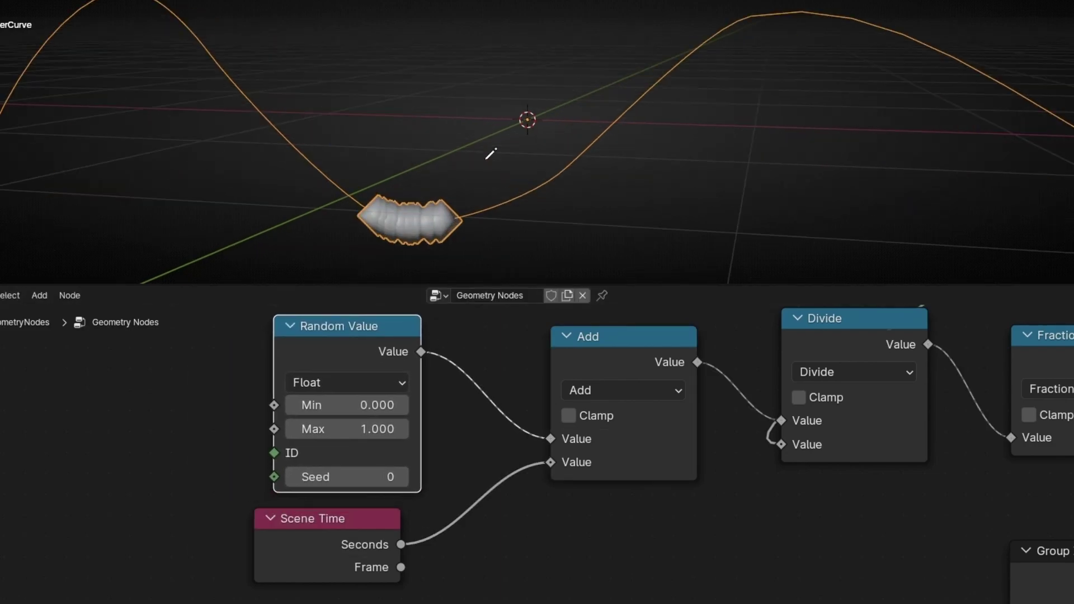
{"action": "mouse_move", "coordinate": [497, 115]}
{"action": "left_mouse_down"}
{"action": "mouse_move", "coordinate": [559, 211]}
{"action": "mouse_move", "coordinate": [446, 70]}
{"action": "left_mouse_up"}
{"action": "mouse_move", "coordinate": [517, 78]}
{"action": "left_mouse_down", "text": "ctrl"}
{"action": "mouse_move", "coordinate": [529, 218]}
{"action": "mouse_move", "coordinate": [478, 210]}
{"action": "left_mouse_up", "text": "ctrl"}
{"action": "scroll", "coordinate": [470, 148], "scroll_direction": "down", "scroll_amount": 5}
{"action": "middle_click_drag", "start_coordinate": [503, 138], "coordinate": [428, 180], "text": "shift"}
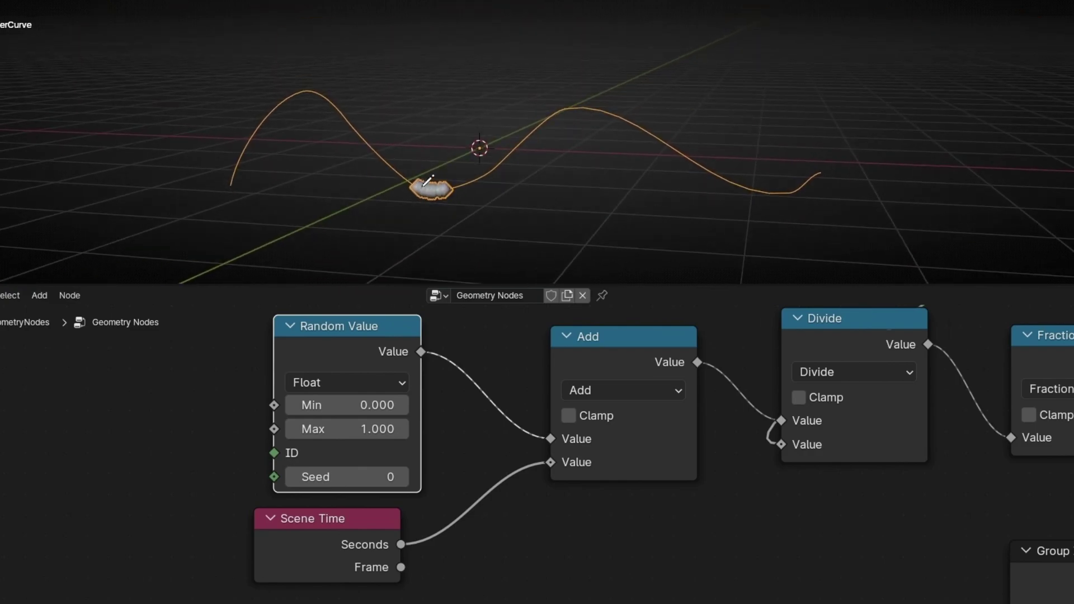
{"action": "mouse_move", "coordinate": [590, 105]}
{"action": "left_mouse_down"}
{"action": "mouse_move", "coordinate": [763, 157]}
{"action": "mouse_move", "coordinate": [482, 168]}
{"action": "mouse_move", "coordinate": [224, 195]}
{"action": "left_mouse_up"}
Raise the Random Value node's Max to 25.5 to spread the points along the curve.
{"action": "middle_click_drag", "start_coordinate": [483, 348], "coordinate": [459, 416]}
{"action": "middle_click_drag", "start_coordinate": [260, 421], "coordinate": [402, 360]}
{"action": "left_click_drag", "start_coordinate": [146, 528], "coordinate": [406, 528]}
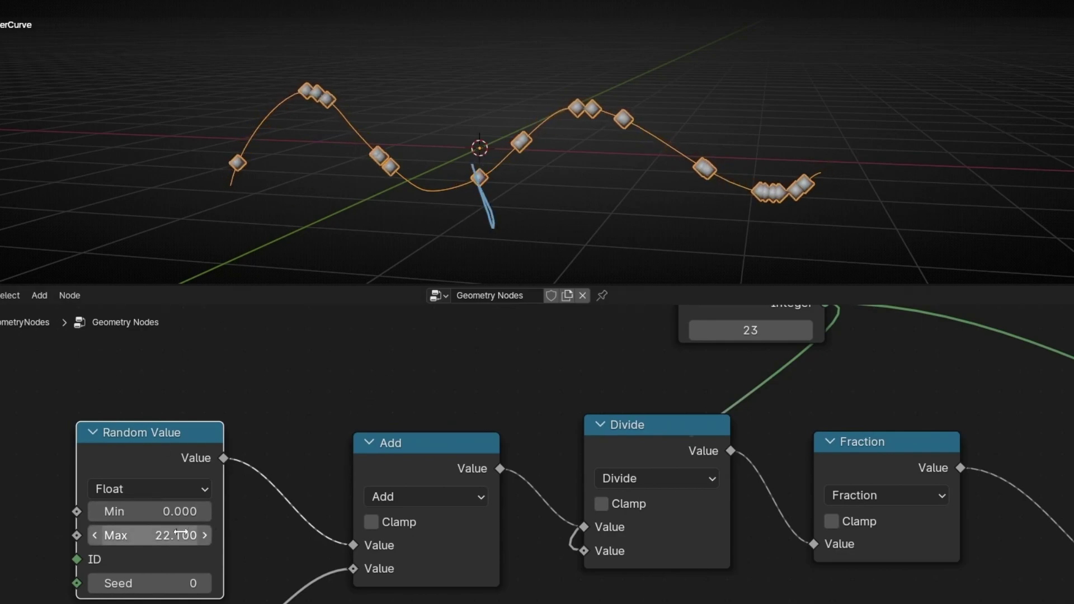
{"action": "left_click_drag", "start_coordinate": [185, 535], "coordinate": [224, 535]}
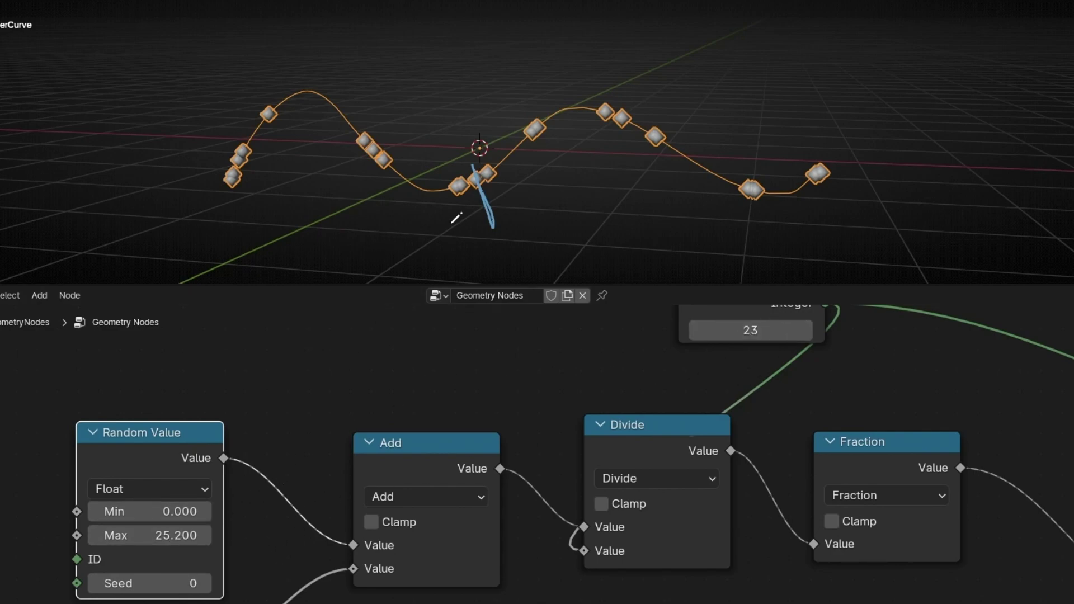
{"action": "mouse_move", "coordinate": [151, 535]}
{"action": "left_mouse_down"}
{"action": "mouse_move", "coordinate": [198, 535]}
{"action": "mouse_move", "coordinate": [157, 535]}
{"action": "left_mouse_up"}
Rearrange the Random Value and Integer nodes and connect the Integer output to Random Value's Max.
{"action": "scroll", "coordinate": [308, 390], "scroll_direction": "down", "scroll_amount": 1}
{"action": "middle_click_drag", "start_coordinate": [304, 392], "coordinate": [429, 416]}
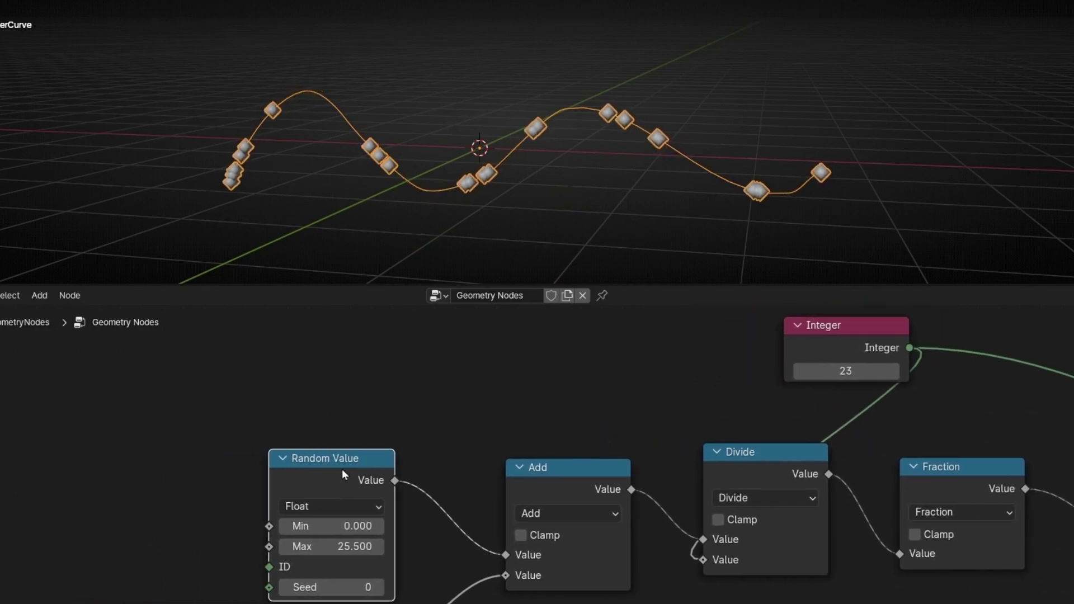
{"action": "left_click_drag", "start_coordinate": [338, 462], "coordinate": [396, 397]}
{"action": "left_click_drag", "start_coordinate": [803, 336], "coordinate": [148, 321]}
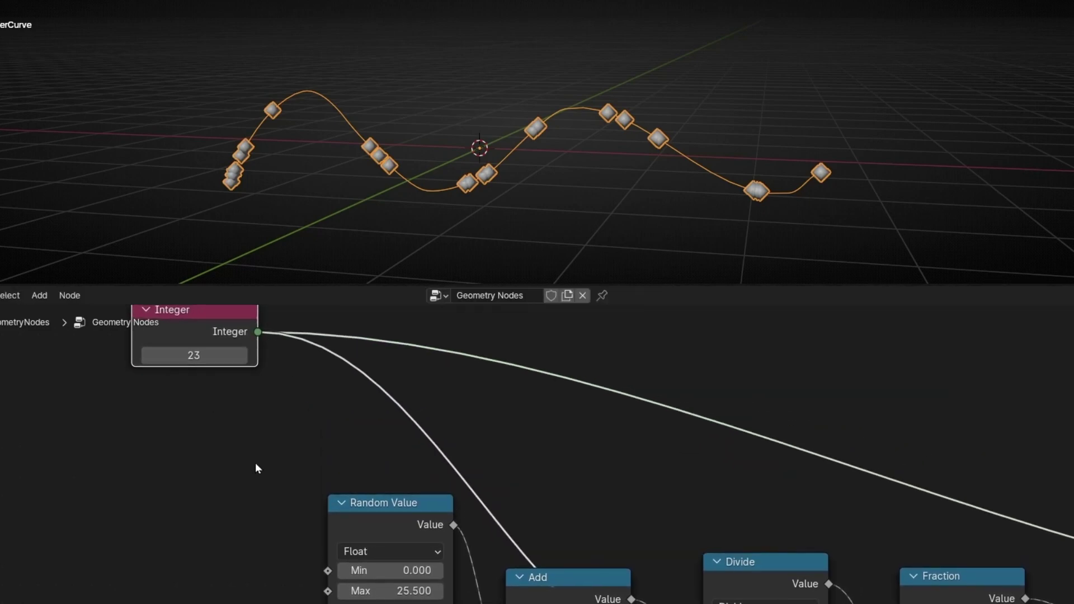
{"action": "middle_click_drag", "start_coordinate": [281, 521], "coordinate": [313, 491]}
{"action": "scroll", "coordinate": [310, 441], "scroll_direction": "down", "scroll_amount": 1}
{"action": "left_click_drag", "start_coordinate": [326, 322], "coordinate": [328, 430]}
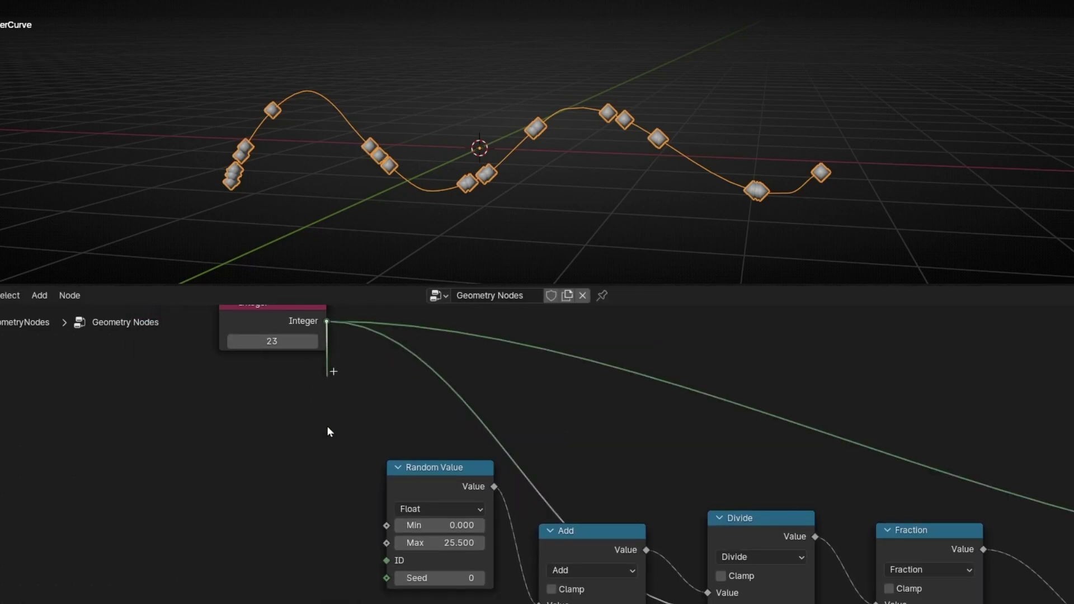
{"action": "left_click_drag", "start_coordinate": [380, 582], "coordinate": [382, 544]}
Set the Integer node to 22 and the Random Value seed to 3.
{"action": "left_click_drag", "start_coordinate": [274, 341], "coordinate": [312, 423]}
{"action": "middle_click_drag", "start_coordinate": [302, 562], "coordinate": [286, 485]}
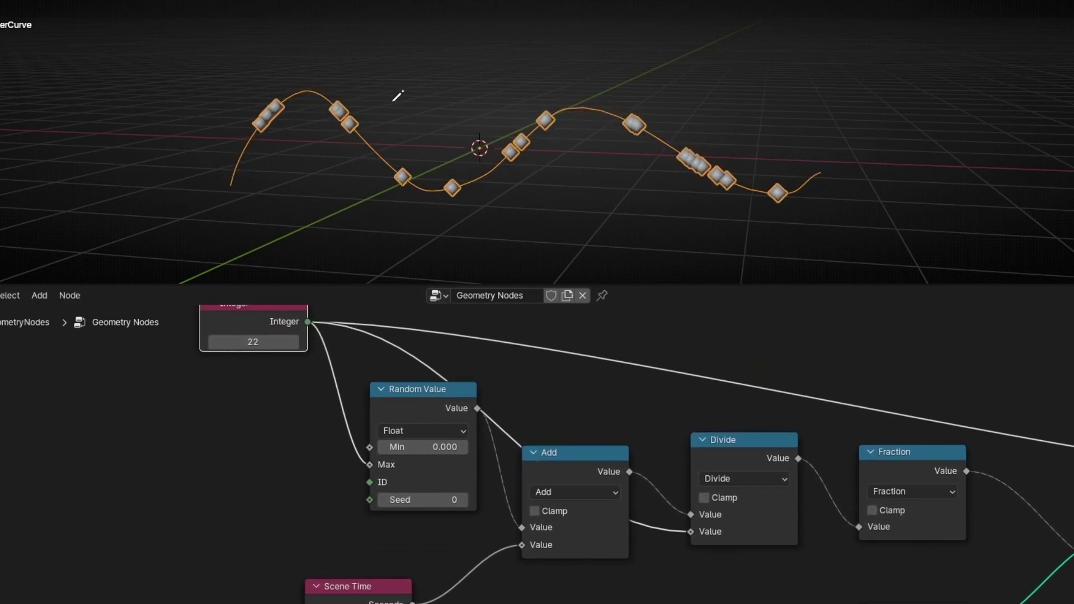
{"action": "scroll", "coordinate": [461, 528], "scroll_direction": "up", "scroll_amount": 2}
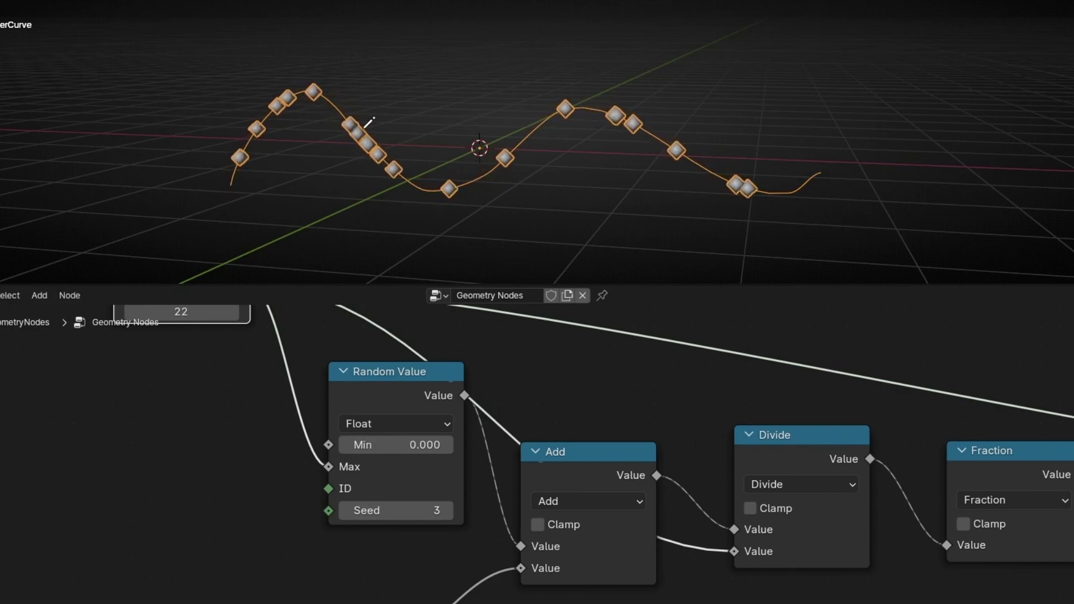
Insert a Math node set to Multiply between Scene Time's Seconds output and the Add node.
{"action": "middle_click_drag", "start_coordinate": [272, 516], "coordinate": [355, 410]}
{"action": "left_click_drag", "start_coordinate": [425, 488], "coordinate": [258, 476]}
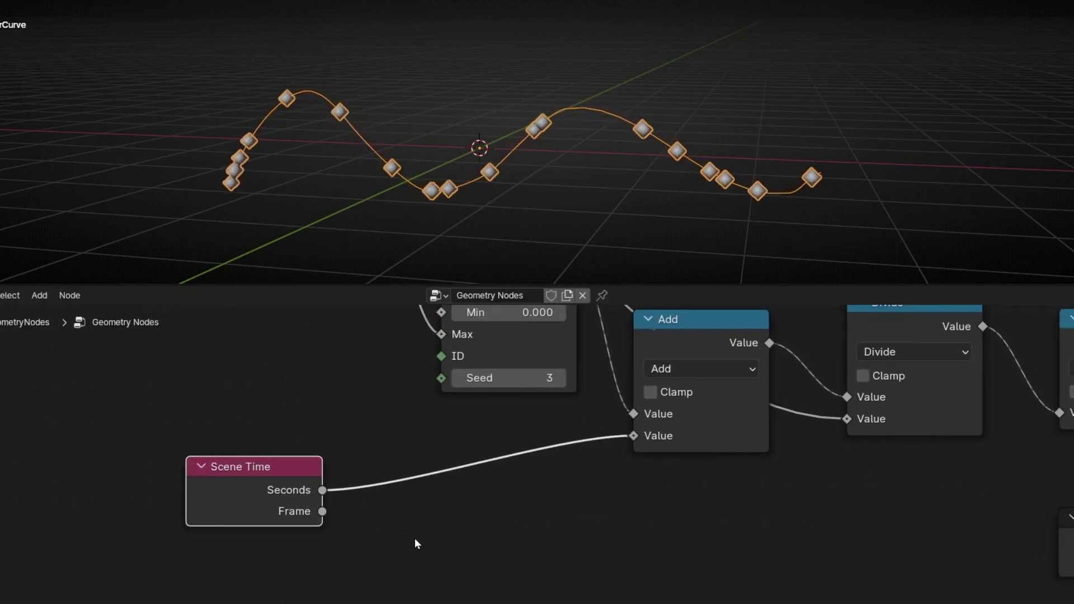
{"action": "key", "text": "shift+a"}
{"action": "type", "text": "math"}
{"action": "key", "text": "Return"}
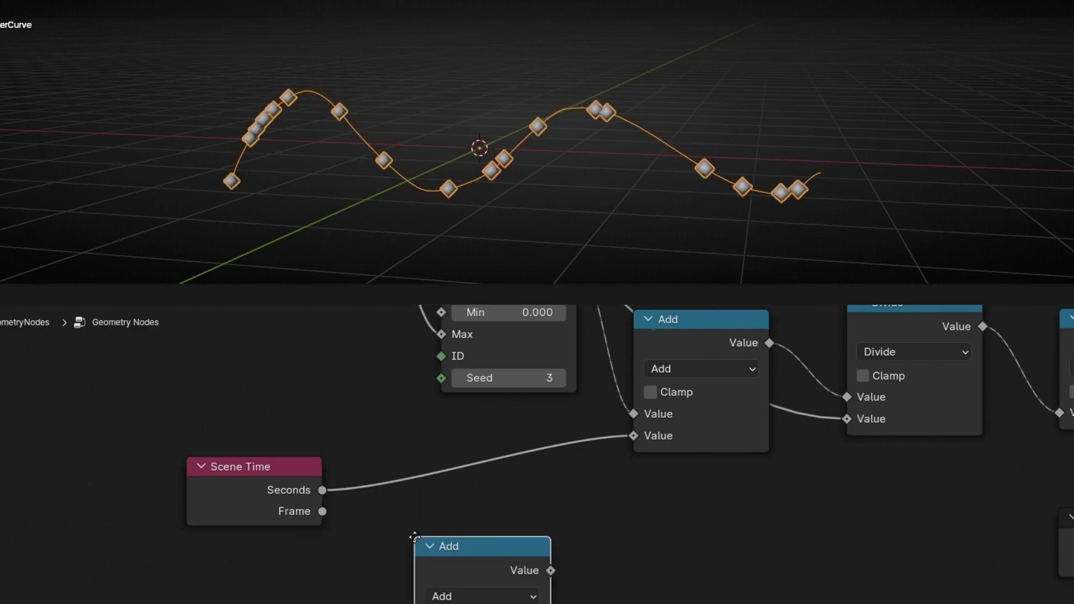
{"action": "left_click", "coordinate": [400, 427]}
{"action": "left_click", "coordinate": [449, 479]}
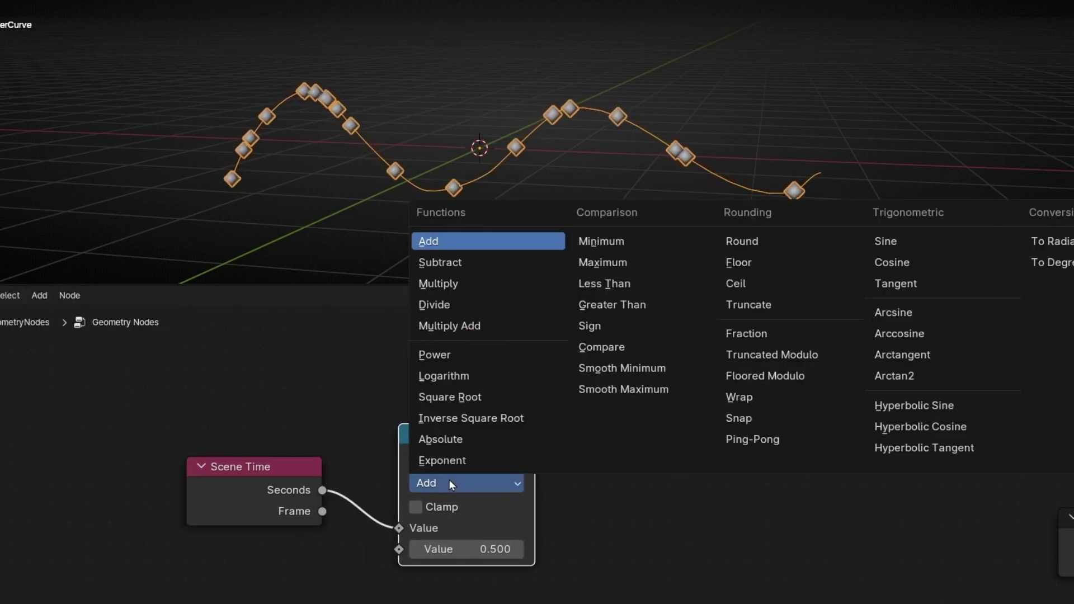
{"action": "left_click", "coordinate": [453, 286]}
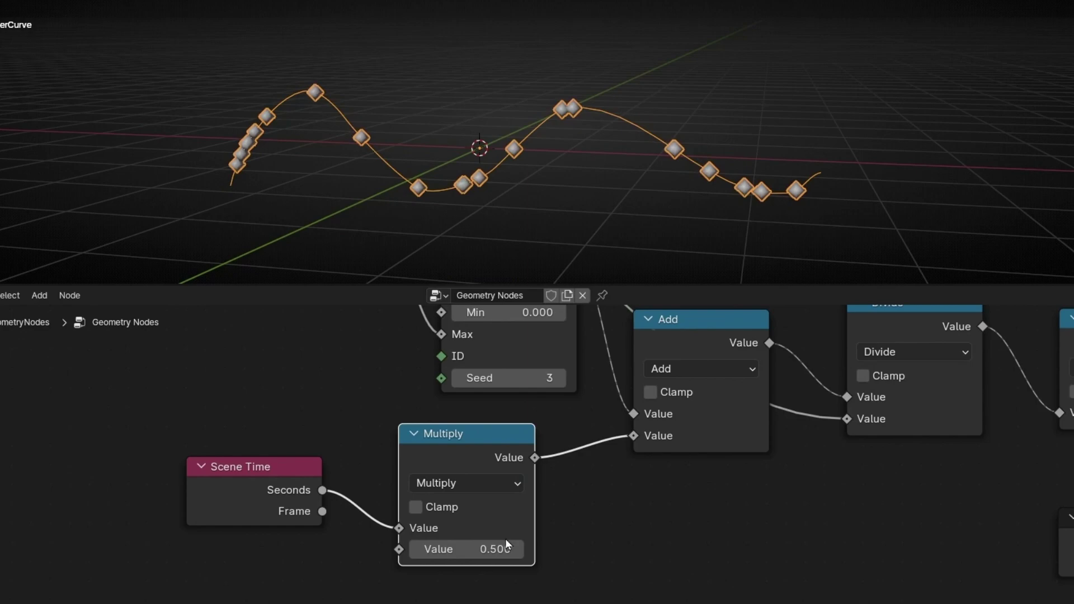
Adjust the Multiply node's value to 1.7 to change the speed of the points.
{"action": "left_click_drag", "start_coordinate": [508, 544], "coordinate": [462, 549]}
{"action": "left_click", "coordinate": [517, 555]}
{"action": "left_click", "coordinate": [517, 556]}
{"action": "left_click", "coordinate": [516, 555]}
{"action": "left_click", "coordinate": [517, 555]}
{"action": "left_click", "coordinate": [460, 549]}
Try the speed node as Divide with a value of 8.1, and undo back to Multiply.
{"action": "left_click", "coordinate": [491, 484]}
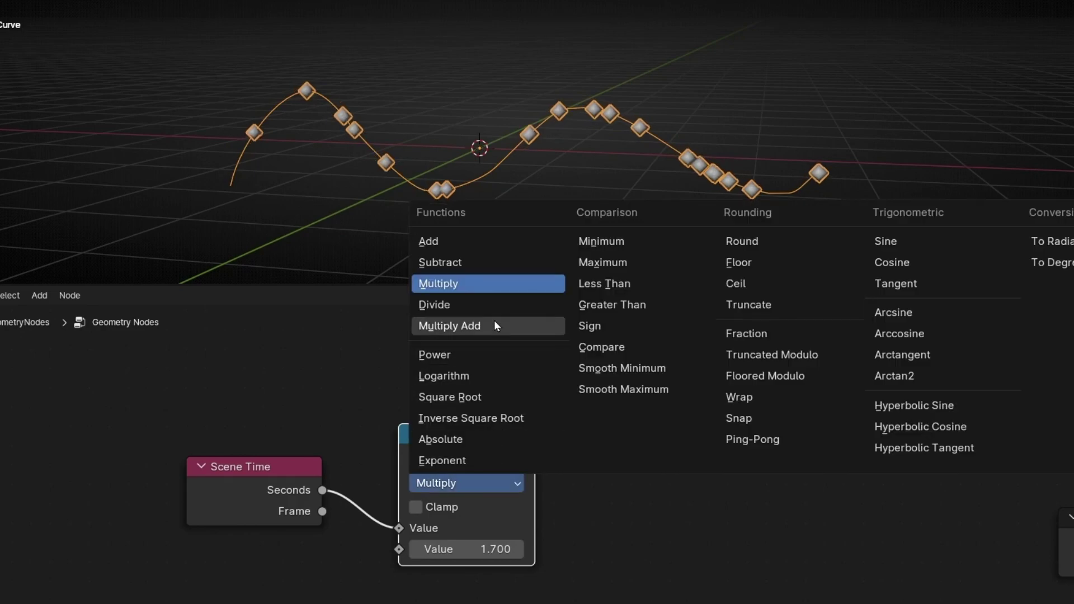
{"action": "left_click", "coordinate": [494, 306]}
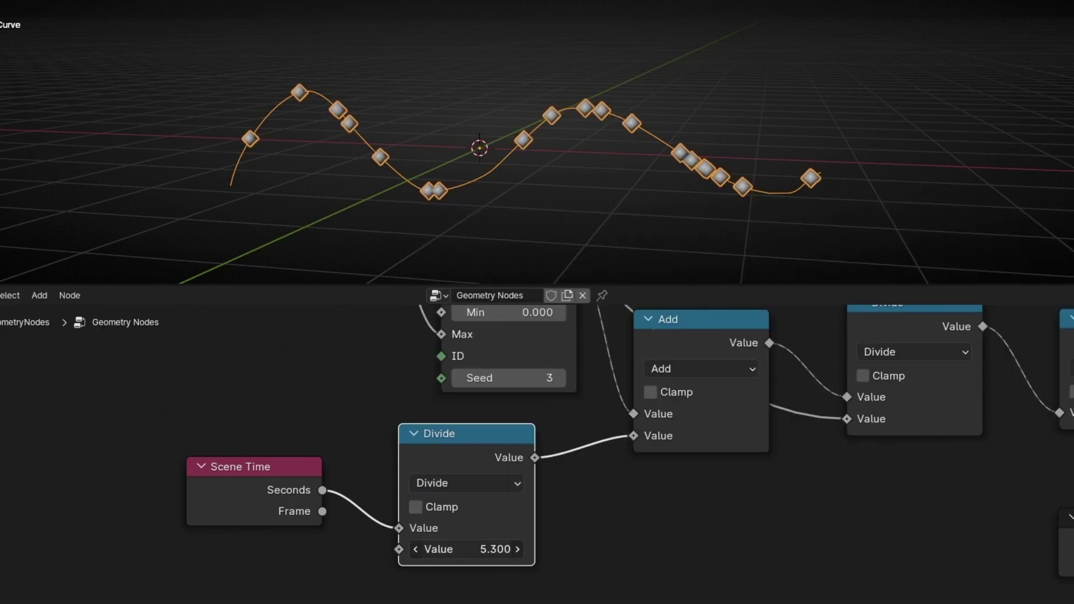
{"action": "left_click_drag", "start_coordinate": [481, 548], "coordinate": [498, 549]}
{"action": "scroll", "coordinate": [521, 219], "scroll_direction": "up", "scroll_amount": 3}
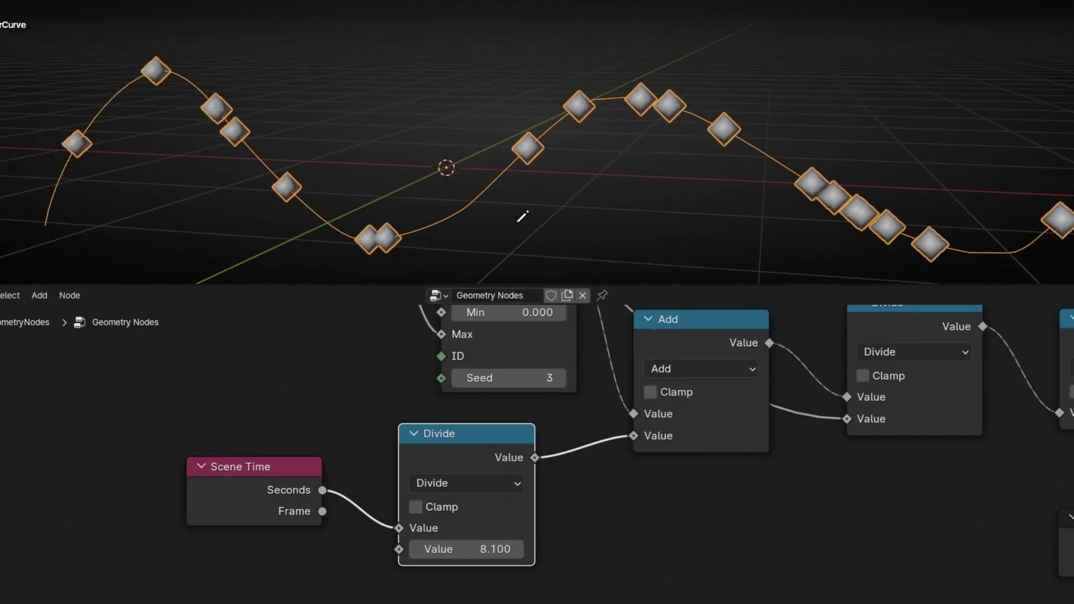
{"action": "key", "text": "ctrl+z"}
{"action": "key", "text": "ctrl+z"}
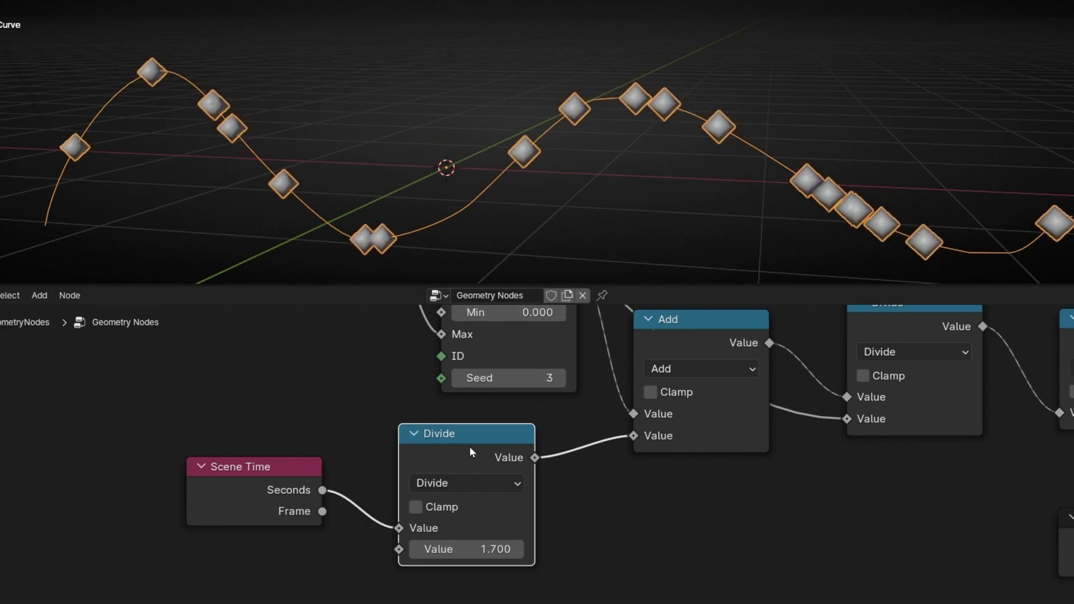
{"action": "scroll", "coordinate": [545, 168], "scroll_direction": "down", "scroll_amount": 3}
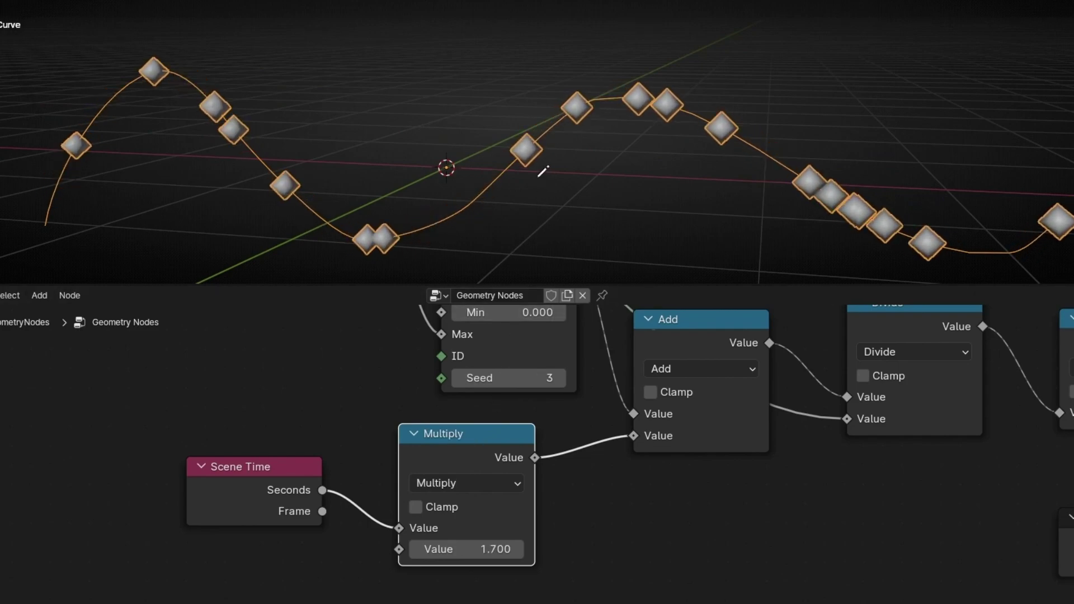
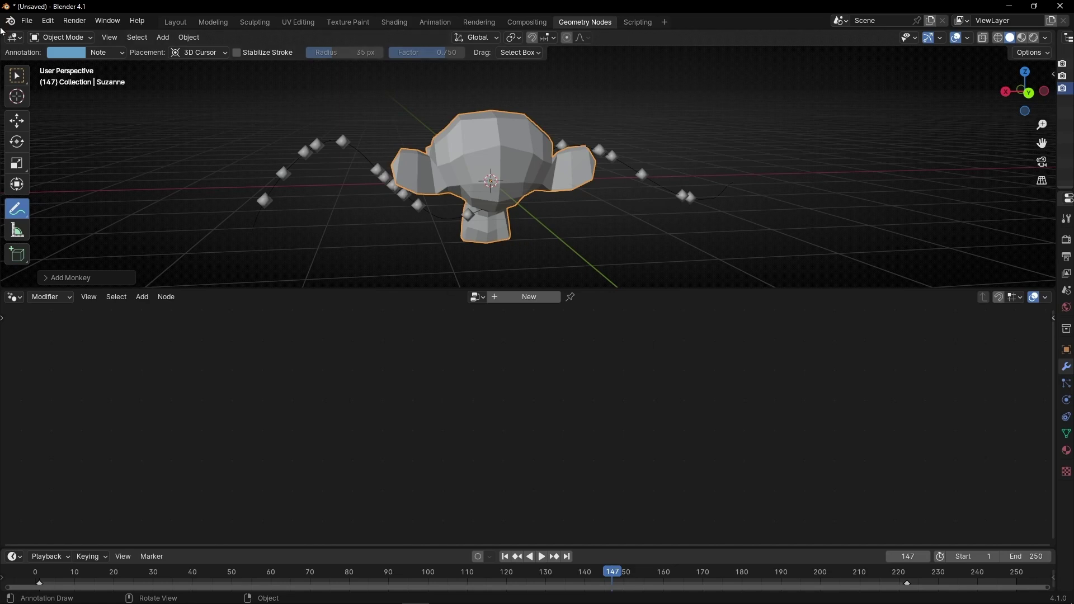
Add an Object Info node set to Suzanne in the Bézier curve's node tree and hide the original Suzanne in the viewport.
{"action": "left_click", "coordinate": [17, 76]}
{"action": "left_click", "coordinate": [376, 169]}
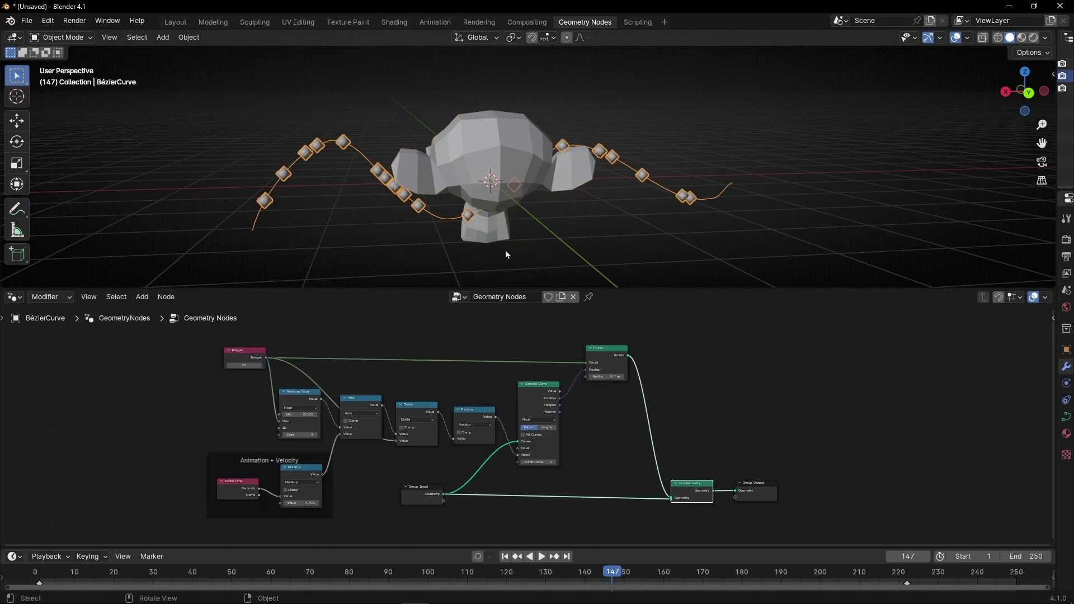
{"action": "scroll", "coordinate": [700, 402], "scroll_direction": "up", "scroll_amount": 3}
{"action": "middle_click_drag", "start_coordinate": [801, 402], "coordinate": [469, 414]}
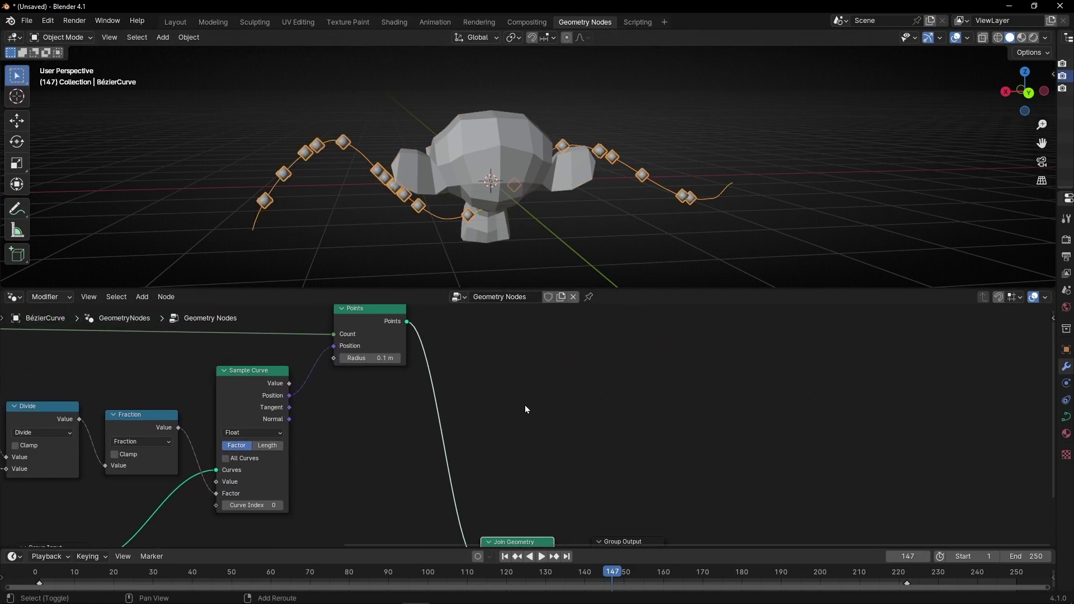
{"action": "key", "text": "shift+a"}
{"action": "type", "text": "obj"}
{"action": "key", "text": "Return"}
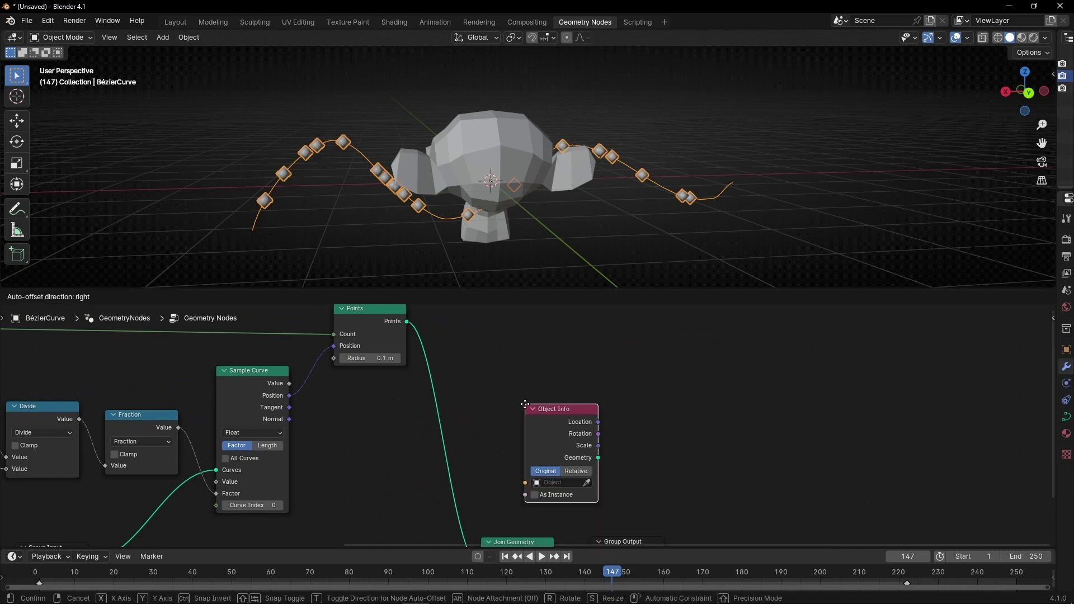
{"action": "left_click", "coordinate": [514, 393]}
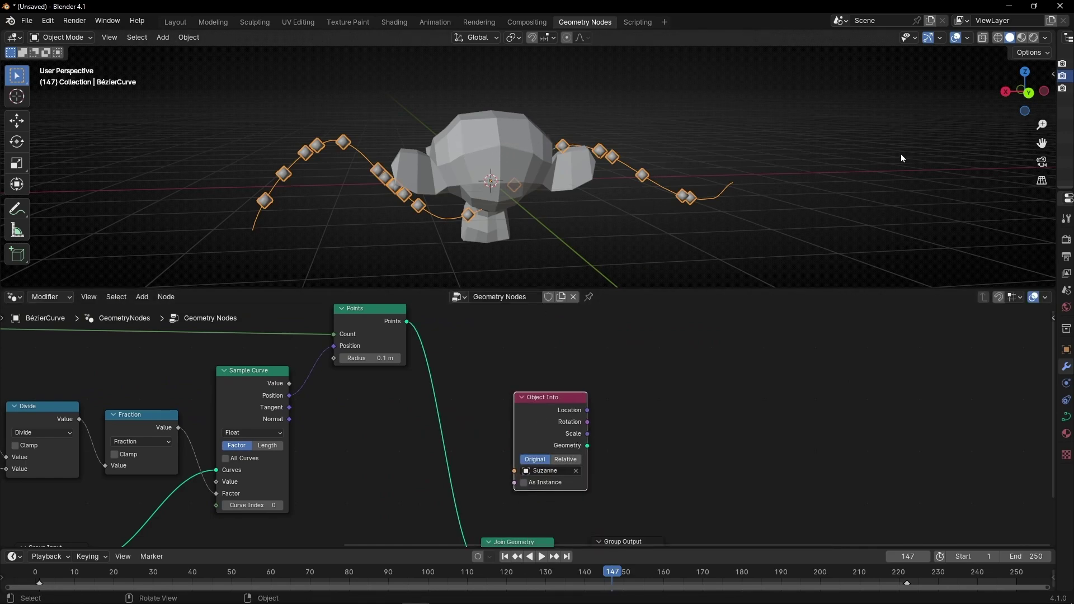
{"action": "left_click_drag", "start_coordinate": [1053, 126], "coordinate": [894, 144]}
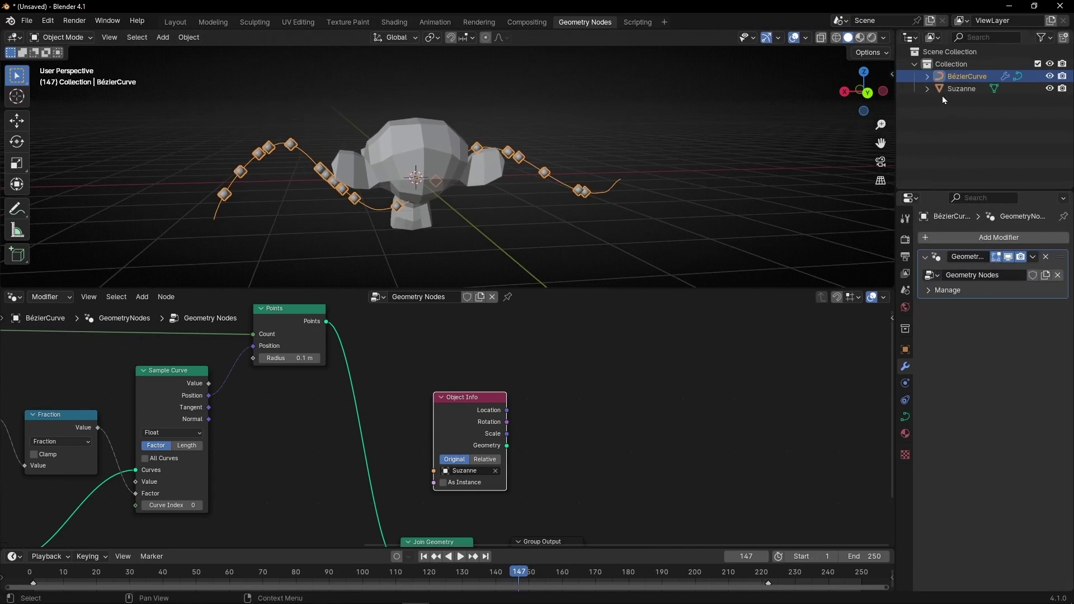
{"action": "left_click", "coordinate": [1050, 88]}
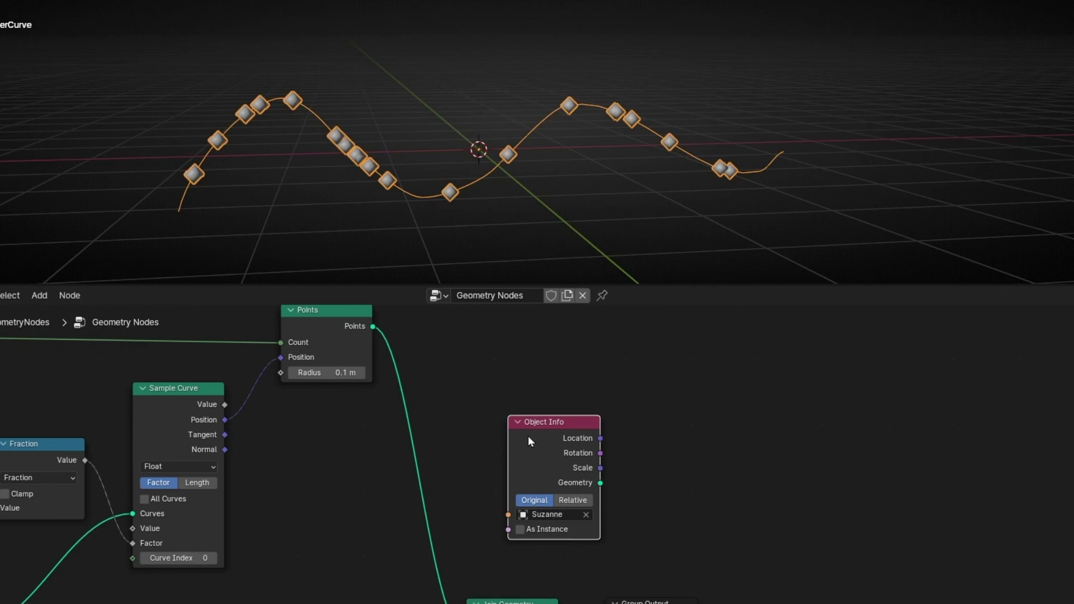
Insert an Instance on Points node after the Points node and connect Object Info's Geometry to its Instance input.
{"action": "left_click_drag", "start_coordinate": [528, 441], "coordinate": [588, 424]}
{"action": "key", "text": "shift+a"}
{"action": "type", "text": "inst"}
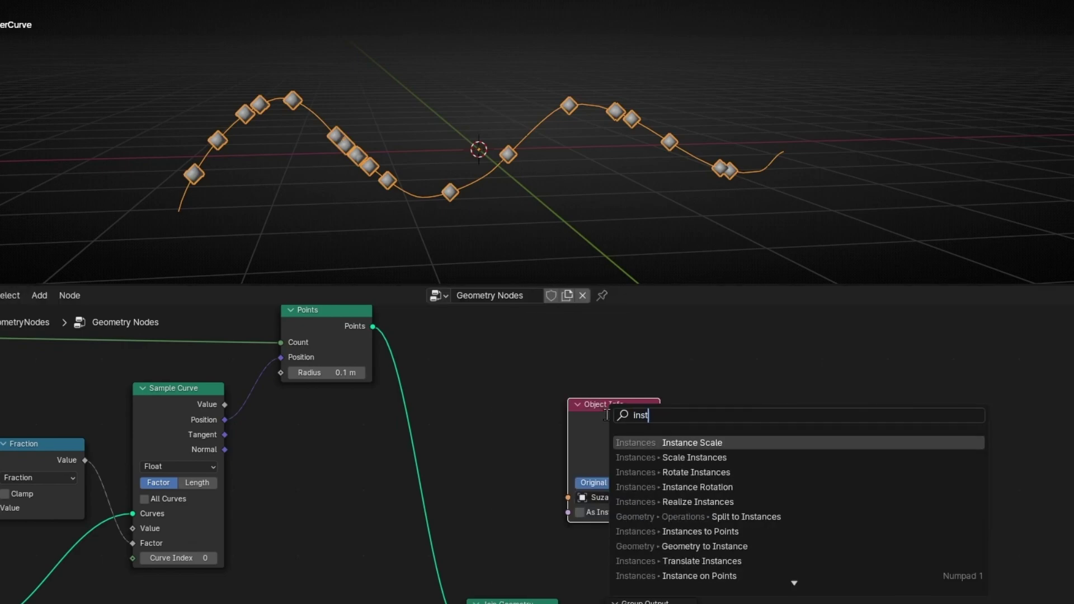
{"action": "type", "text": "ance on"}
{"action": "key", "text": "Return"}
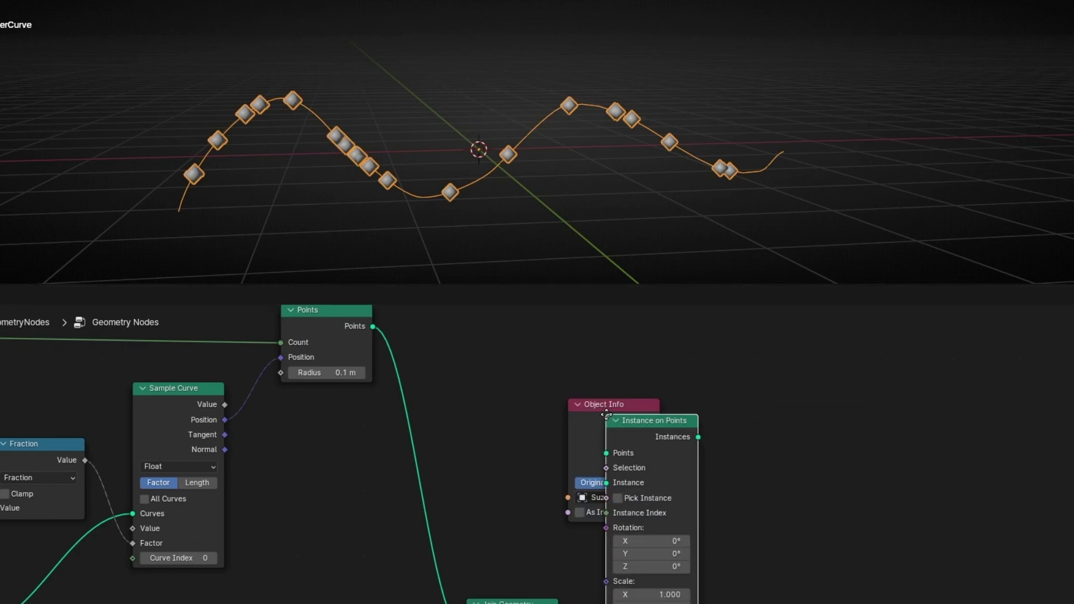
{"action": "left_click", "coordinate": [422, 354]}
{"action": "left_click_drag", "start_coordinate": [592, 419], "coordinate": [310, 472]}
{"action": "left_click_drag", "start_coordinate": [421, 422], "coordinate": [425, 420]}
Set the Instance on Points scale to 0.1 on X, Y and Z and inspect the monkeys along the curve.
{"action": "scroll", "coordinate": [402, 554], "scroll_direction": "up", "scroll_amount": 6}
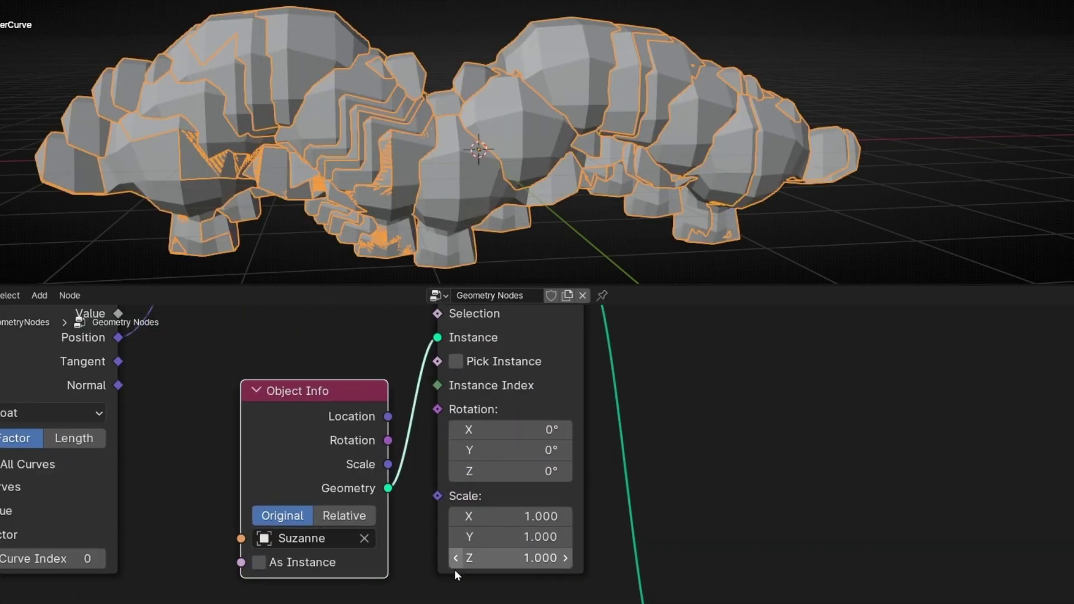
{"action": "left_click_drag", "start_coordinate": [545, 515], "coordinate": [492, 557], "text": "ctrl"}
{"action": "left_click_drag", "start_coordinate": [545, 512], "coordinate": [544, 557]}
{"action": "type", "text": ".1"}
{"action": "key", "text": "Return"}
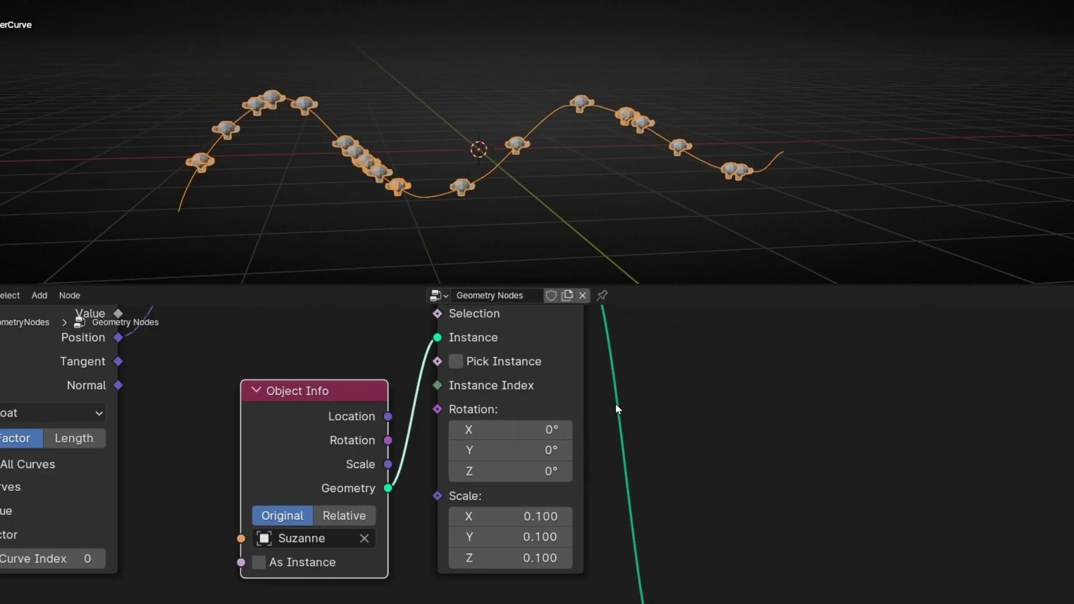
{"action": "scroll", "coordinate": [629, 200], "scroll_direction": "up", "scroll_amount": 4}
{"action": "middle_click_drag", "start_coordinate": [639, 202], "coordinate": [541, 204]}
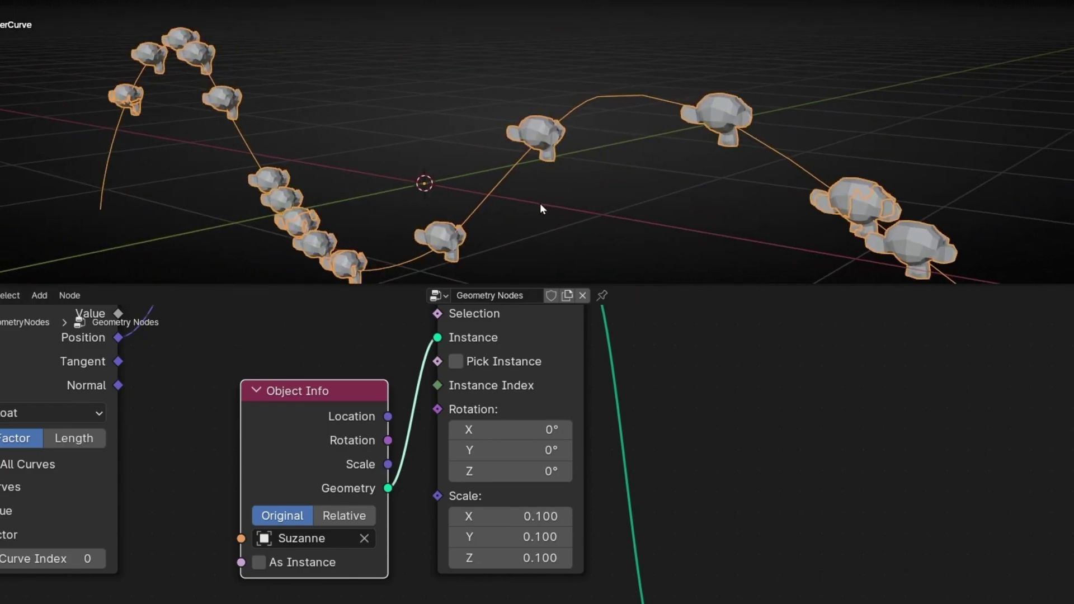
Collapse the Object Info node and move it up beside Instance on Points.
{"action": "left_click", "coordinate": [258, 389]}
{"action": "scroll", "coordinate": [324, 328], "scroll_direction": "down", "scroll_amount": 4}
{"action": "middle_click_drag", "start_coordinate": [325, 327], "coordinate": [379, 397]}
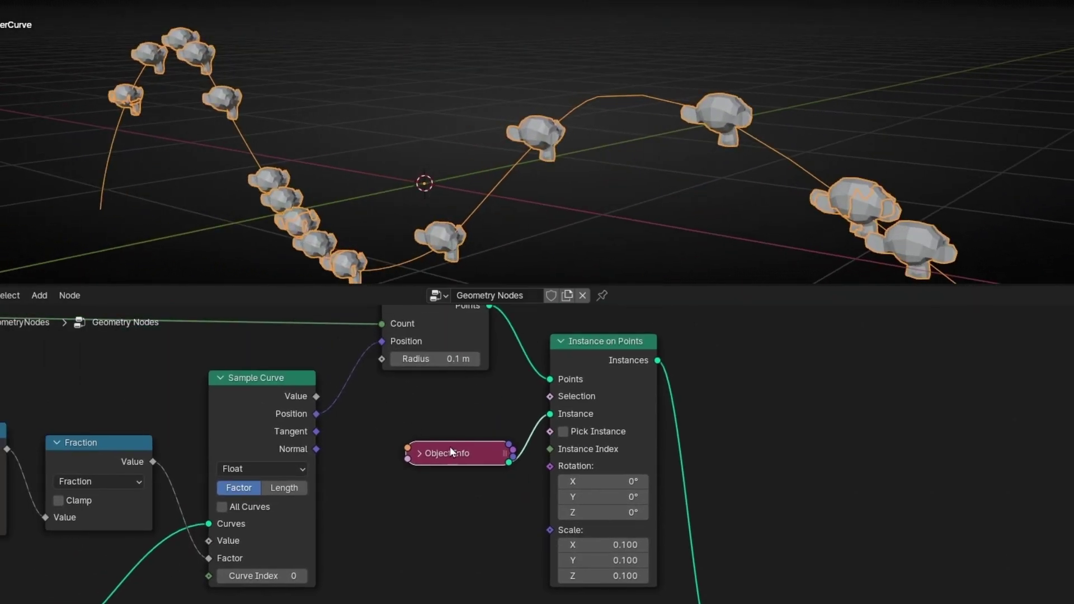
{"action": "left_click_drag", "start_coordinate": [450, 452], "coordinate": [466, 412]}
Add an Align Euler to Vector node with its Rotation output connected to Instance on Points' Rotation input.
{"action": "left_click_drag", "start_coordinate": [550, 466], "coordinate": [431, 499]}
{"action": "type", "text": "align"}
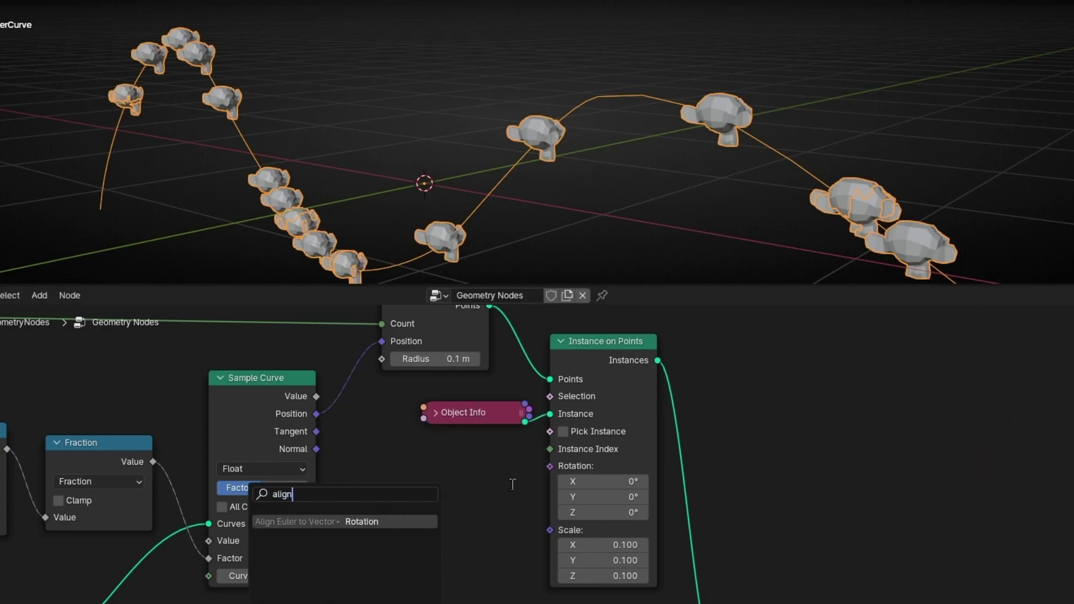
{"action": "key", "text": "Return"}
{"action": "left_click", "coordinate": [570, 465]}
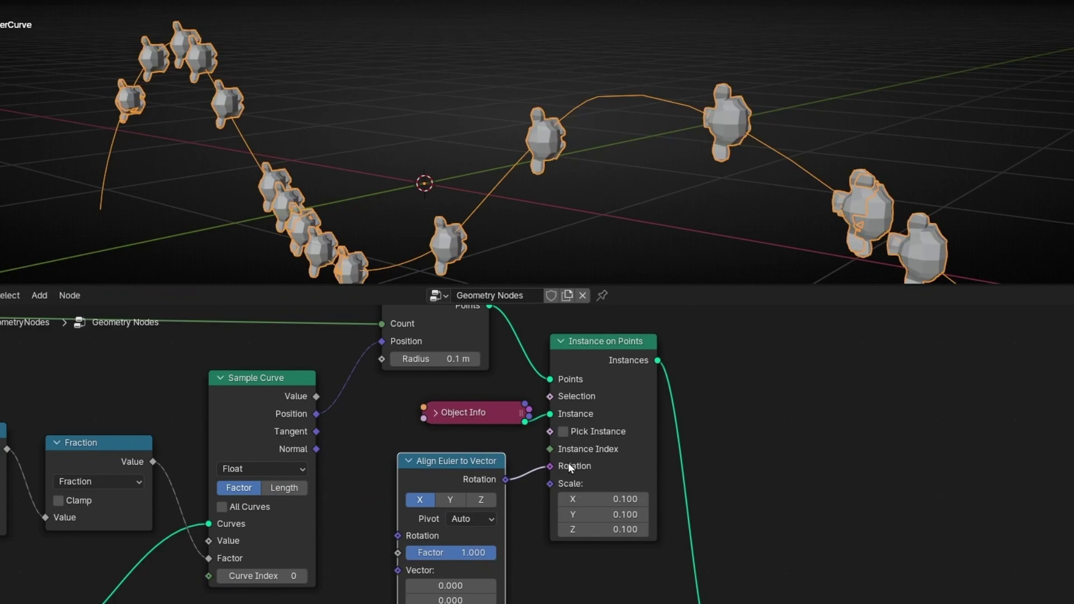
Connect the Sample Curve node's Tangent output to the Vector input of Align Euler to Vector.
{"action": "middle_click_drag", "start_coordinate": [313, 452], "coordinate": [385, 431]}
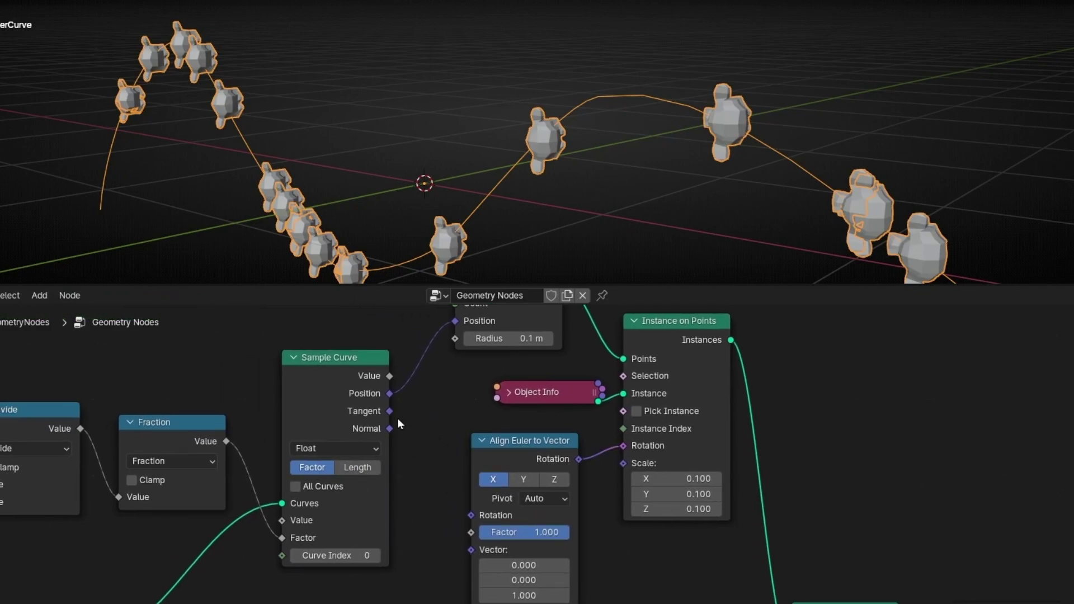
{"action": "left_click_drag", "start_coordinate": [391, 411], "coordinate": [413, 476]}
{"action": "left_click_drag", "start_coordinate": [464, 552], "coordinate": [463, 557]}
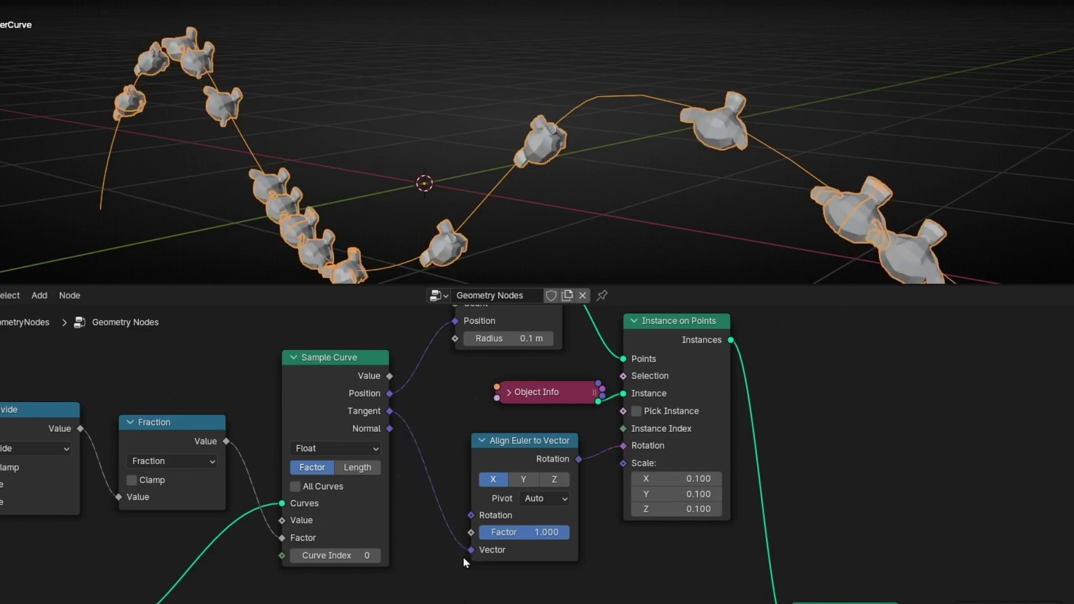
Compare the Y and Z alignment axes on Align Euler to Vector, set Y, and inspect the monkeys' orientation along the curve.
{"action": "left_click", "coordinate": [523, 481]}
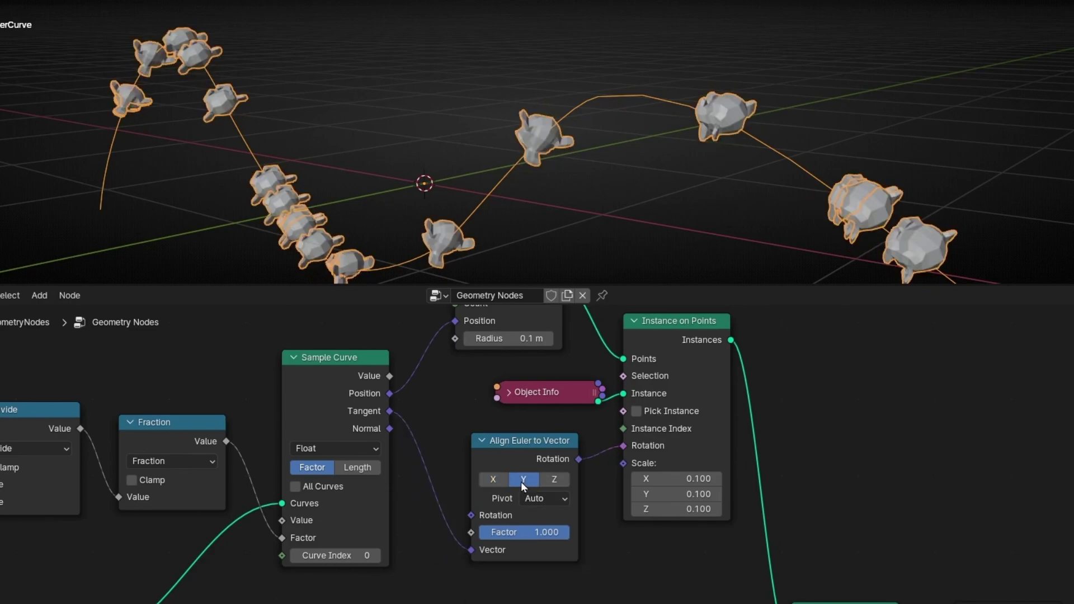
{"action": "left_click", "coordinate": [550, 482]}
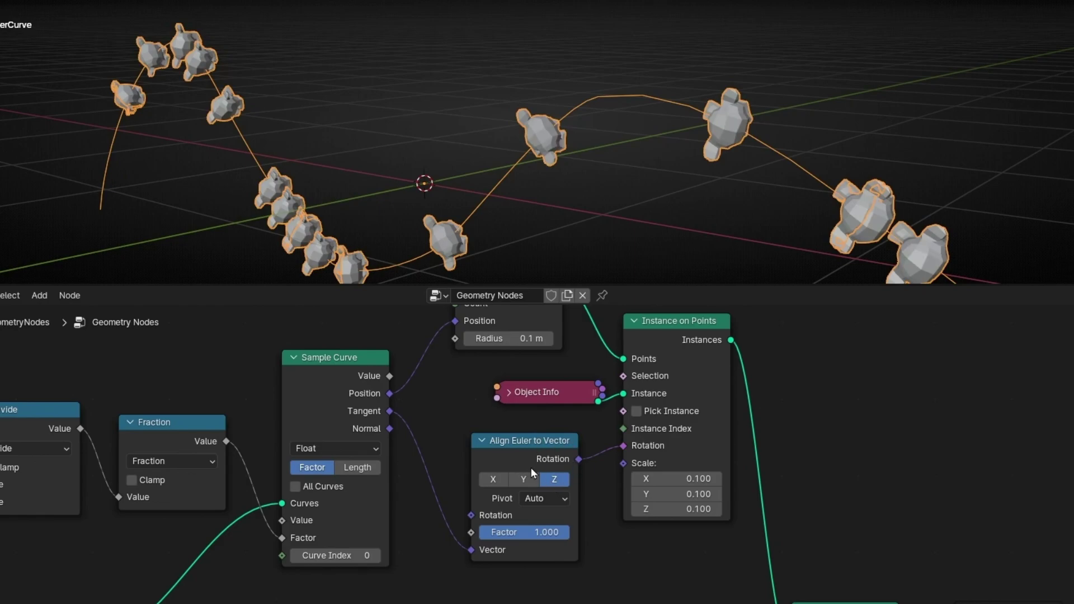
{"action": "left_click", "coordinate": [527, 480]}
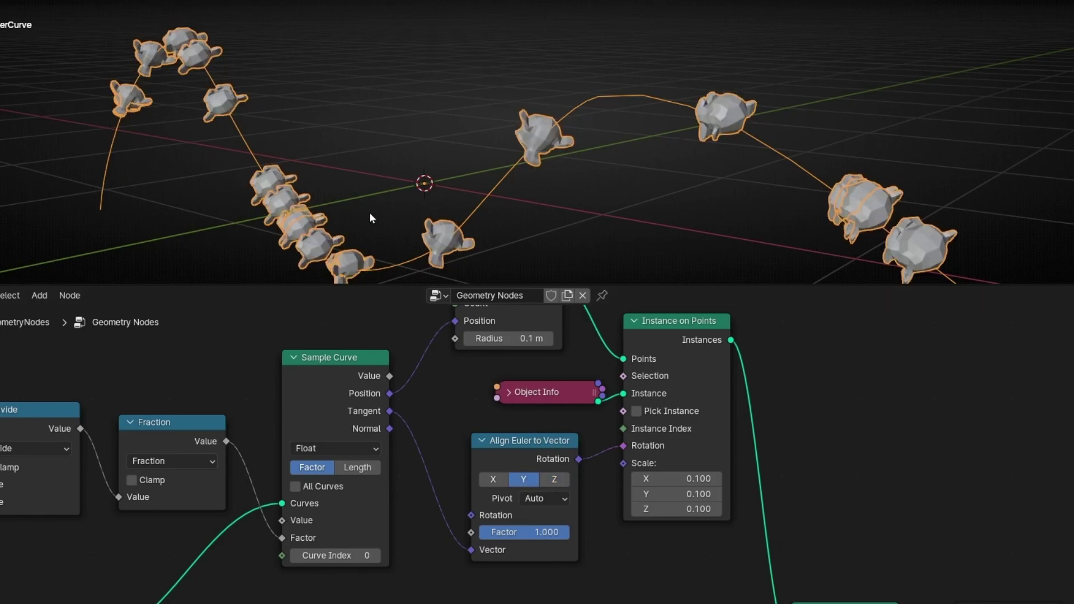
{"action": "middle_click_drag", "start_coordinate": [371, 219], "coordinate": [525, 141]}
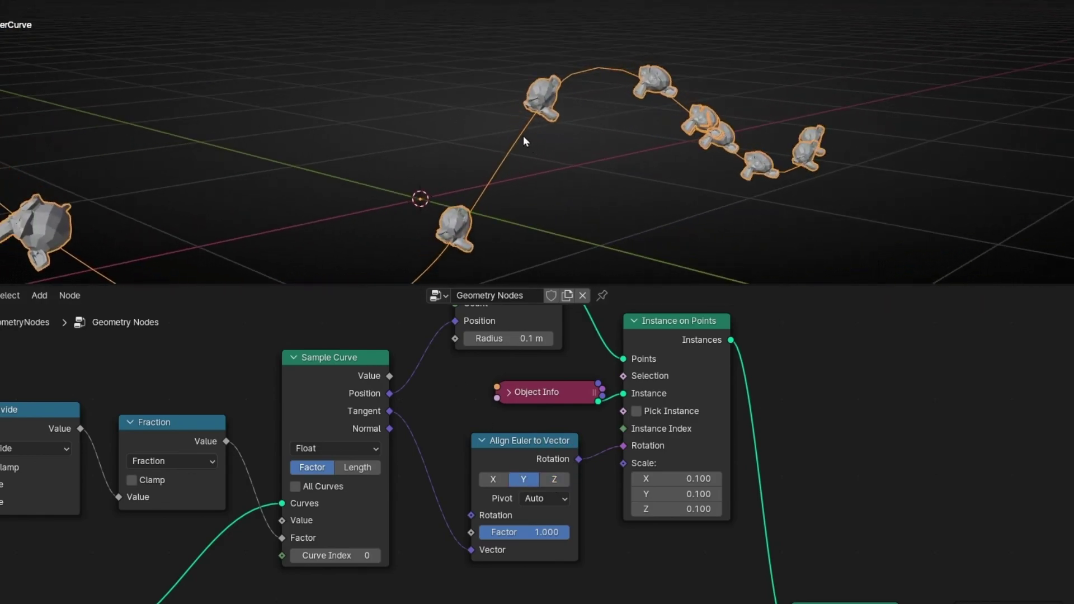
Insert an Invert Rotation node between Align Euler to Vector and Instance on Points' Rotation input.
{"action": "left_click", "coordinate": [518, 454]}
{"action": "scroll", "coordinate": [581, 449], "scroll_direction": "up", "scroll_amount": 3}
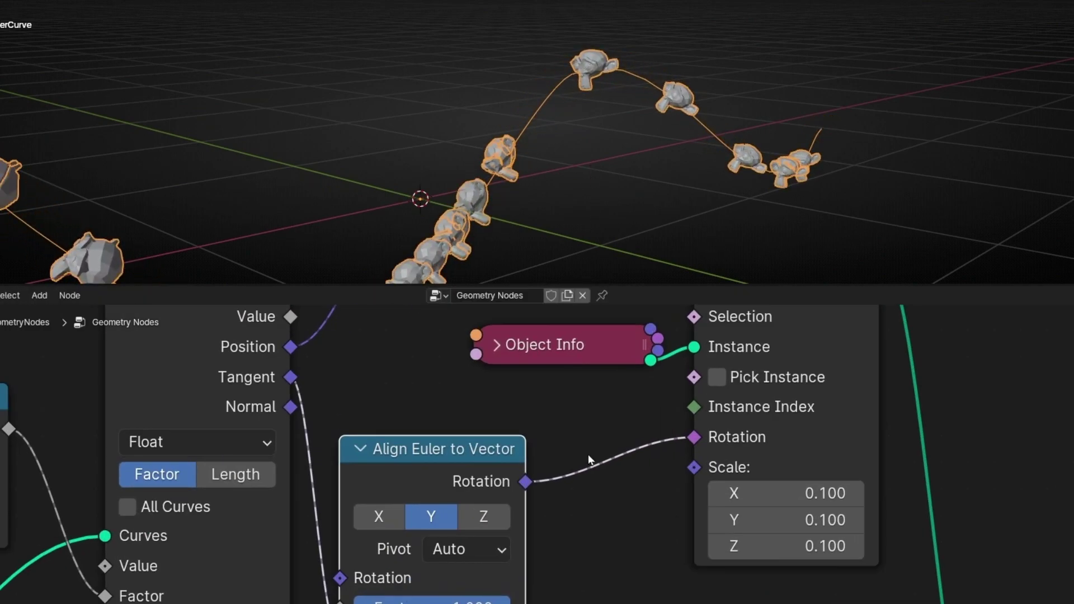
{"action": "middle_click_drag", "start_coordinate": [589, 454], "coordinate": [485, 439]}
{"action": "key", "text": "shift+a"}
{"action": "type", "text": "inver"}
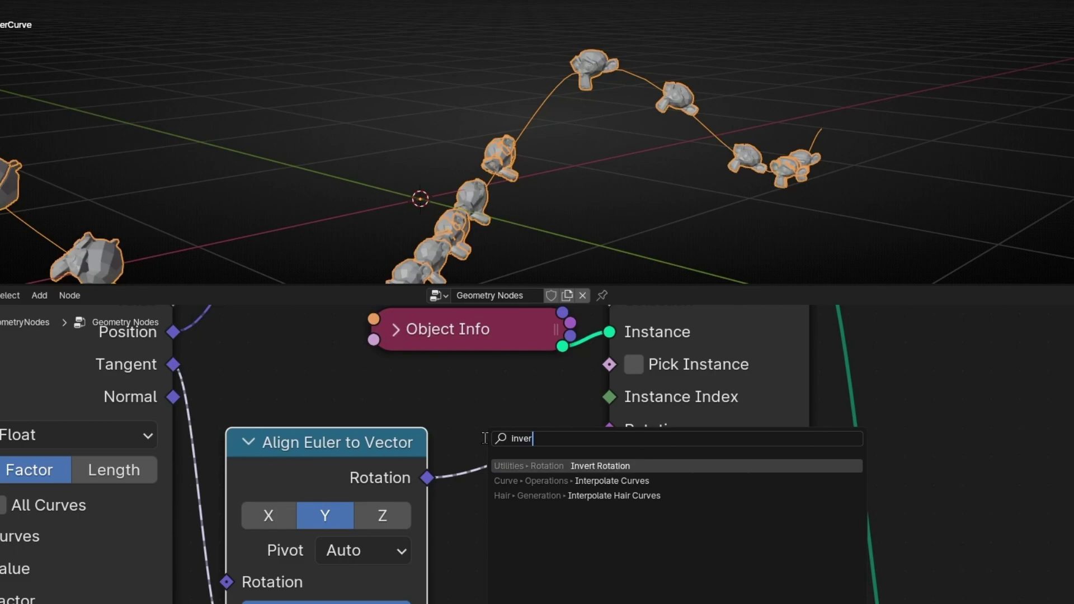
{"action": "key", "text": "Return"}
{"action": "left_click", "coordinate": [524, 456]}
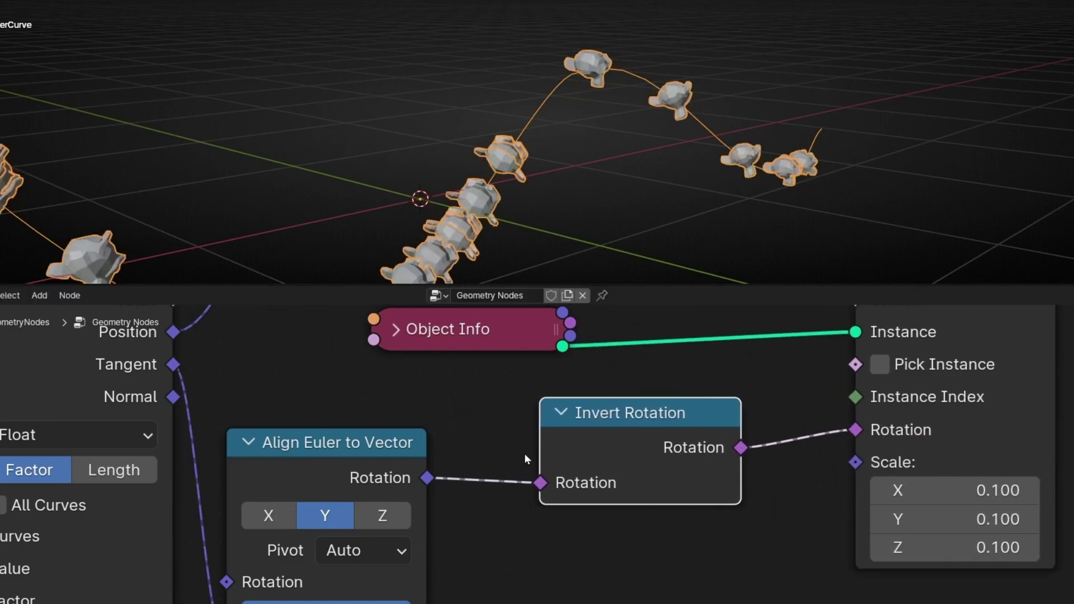
Check the monkeys along the whole curve, move Align Euler to Vector closer to Invert Rotation, and stop the playback.
{"action": "mouse_move", "coordinate": [527, 186]}
{"action": "middle_mouse_down"}
{"action": "mouse_move", "coordinate": [538, 158]}
{"action": "mouse_move", "coordinate": [345, 179]}
{"action": "mouse_move", "coordinate": [473, 181]}
{"action": "mouse_move", "coordinate": [508, 215]}
{"action": "mouse_move", "coordinate": [448, 215]}
{"action": "mouse_move", "coordinate": [486, 219]}
{"action": "middle_mouse_up"}
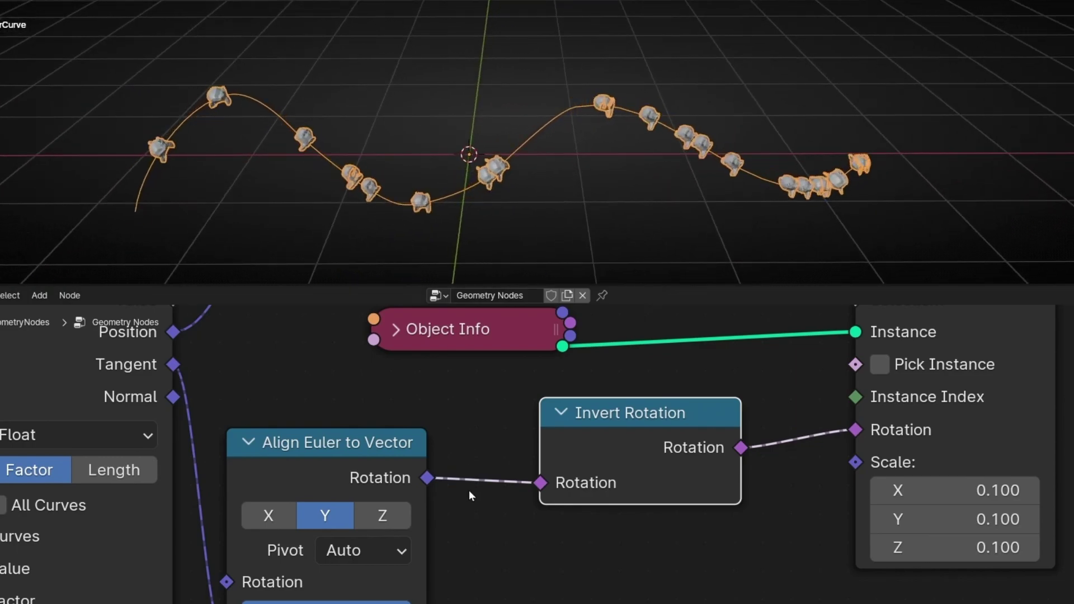
{"action": "scroll", "coordinate": [467, 486], "scroll_direction": "down", "scroll_amount": 3}
{"action": "left_click_drag", "start_coordinate": [442, 452], "coordinate": [475, 452]}
{"action": "scroll", "coordinate": [407, 411], "scroll_direction": "down", "scroll_amount": 2}
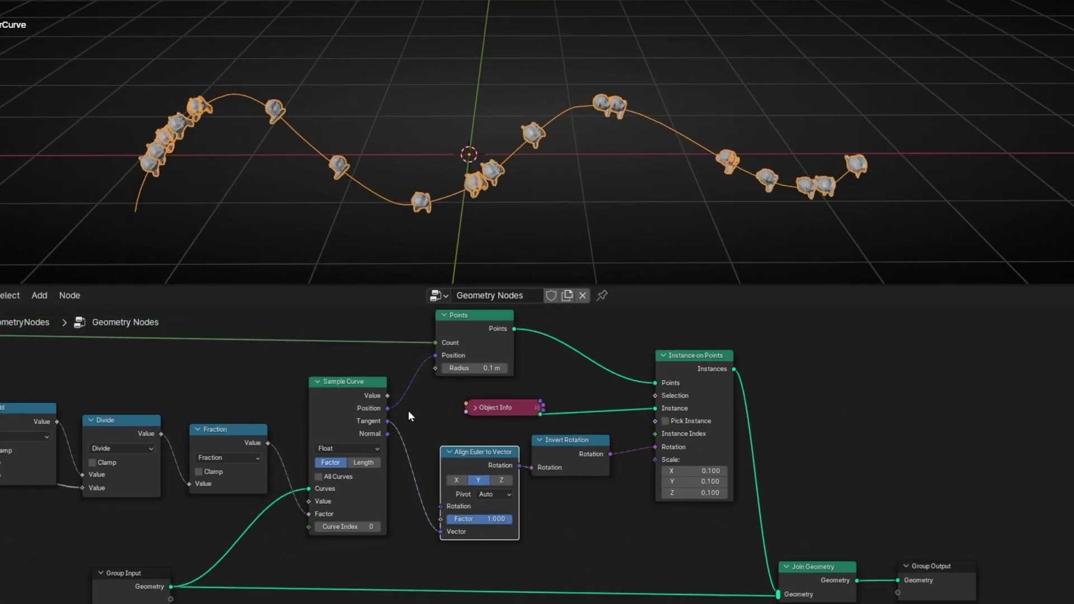
{"action": "scroll", "coordinate": [435, 411], "scroll_direction": "down", "scroll_amount": 2}
{"action": "middle_click_drag", "start_coordinate": [435, 411], "coordinate": [546, 415]}
{"action": "key", "text": "space"}
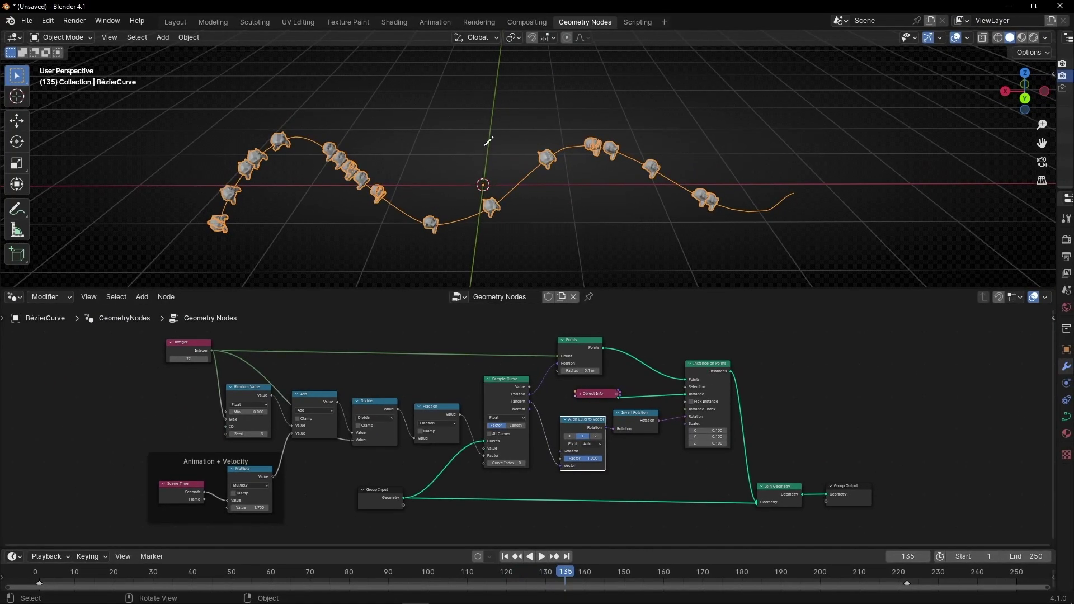
In Edit Mode, replace the old curve with a closed, winding seven-point loop using the Curve Pen, and return to Object Mode.
{"action": "key", "text": "Tab"}
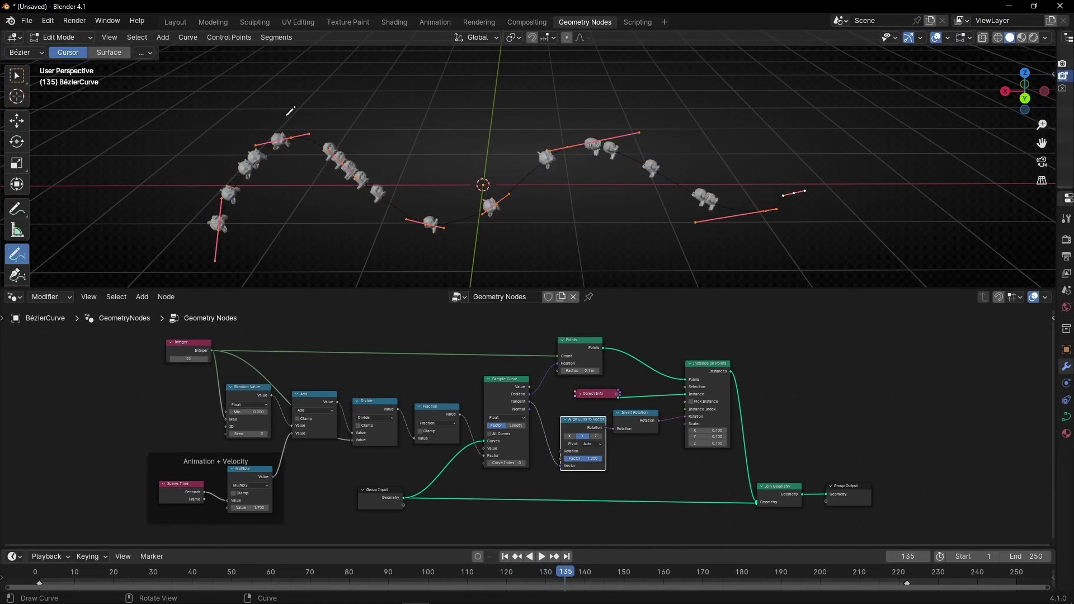
{"action": "left_click", "coordinate": [135, 158]}
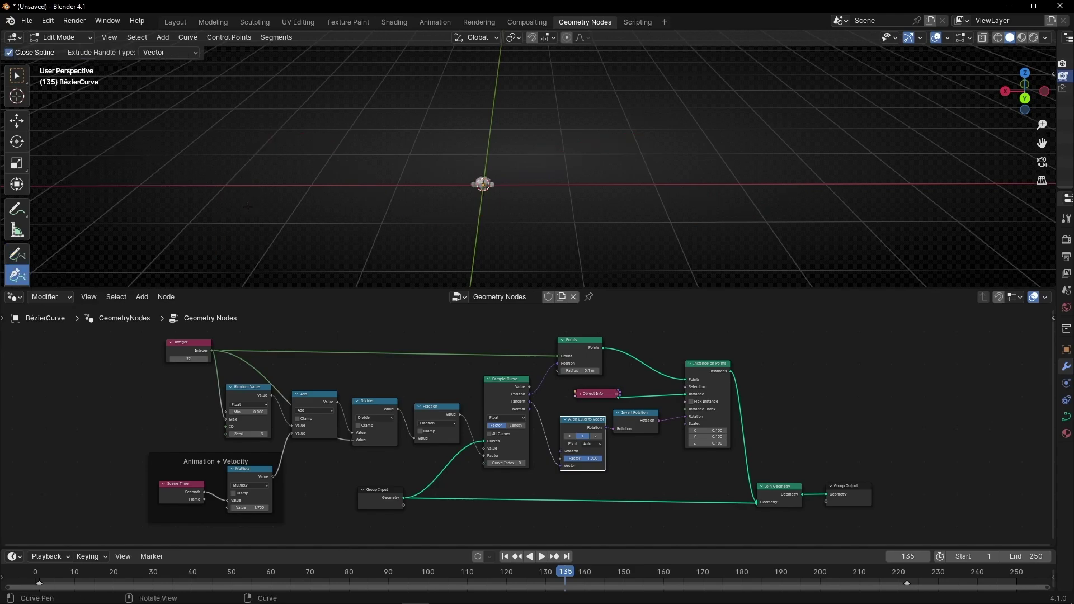
{"action": "left_click_drag", "start_coordinate": [278, 131], "coordinate": [279, 129]}
{"action": "left_click_drag", "start_coordinate": [356, 111], "coordinate": [453, 127]}
{"action": "left_click_drag", "start_coordinate": [403, 216], "coordinate": [518, 255]}
{"action": "left_click_drag", "start_coordinate": [572, 137], "coordinate": [533, 72]}
{"action": "left_click_drag", "start_coordinate": [702, 84], "coordinate": [839, 145]}
{"action": "left_click_drag", "start_coordinate": [769, 219], "coordinate": [702, 261]}
{"action": "left_click_drag", "start_coordinate": [337, 268], "coordinate": [306, 237]}
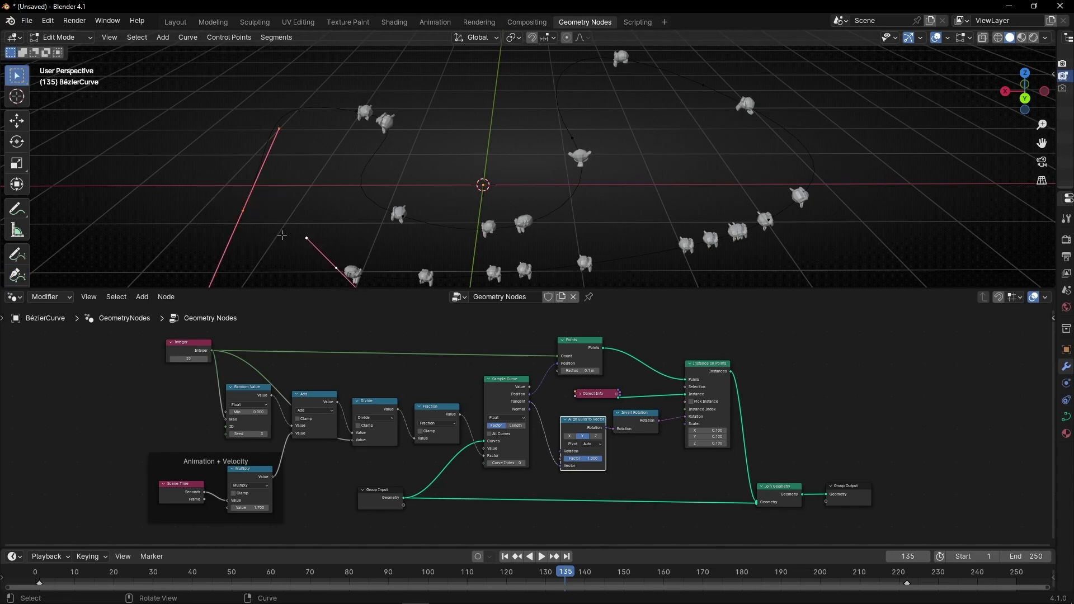
{"action": "key", "text": "f"}
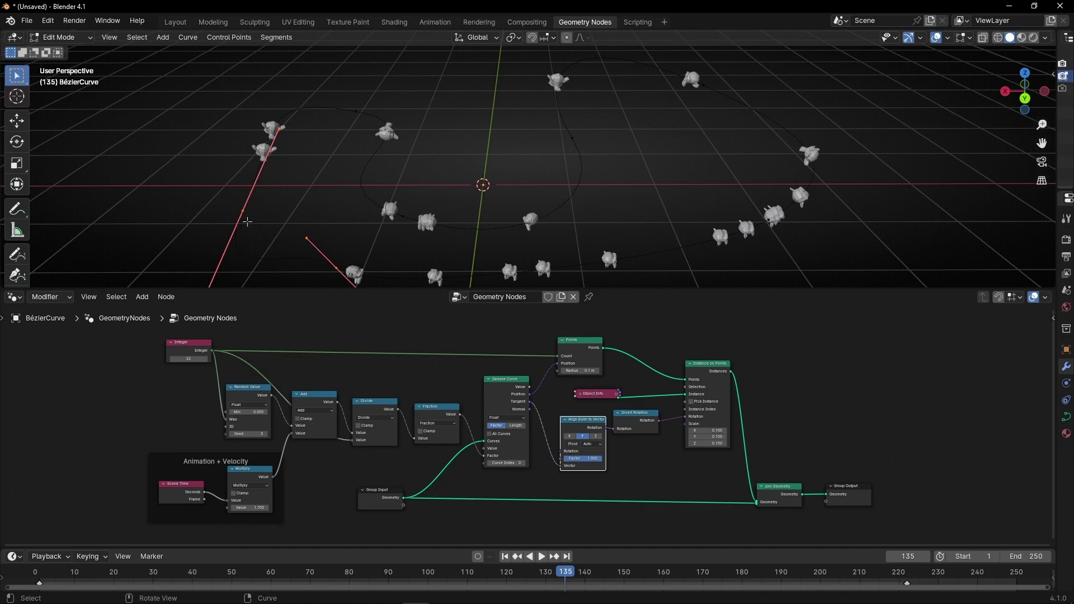
{"action": "key", "text": "Tab"}
Play the animation and increase the Integer node's value to place more monkeys on the closed curve.
{"action": "middle_click_drag", "start_coordinate": [384, 221], "coordinate": [516, 173]}
{"action": "key", "text": "space"}
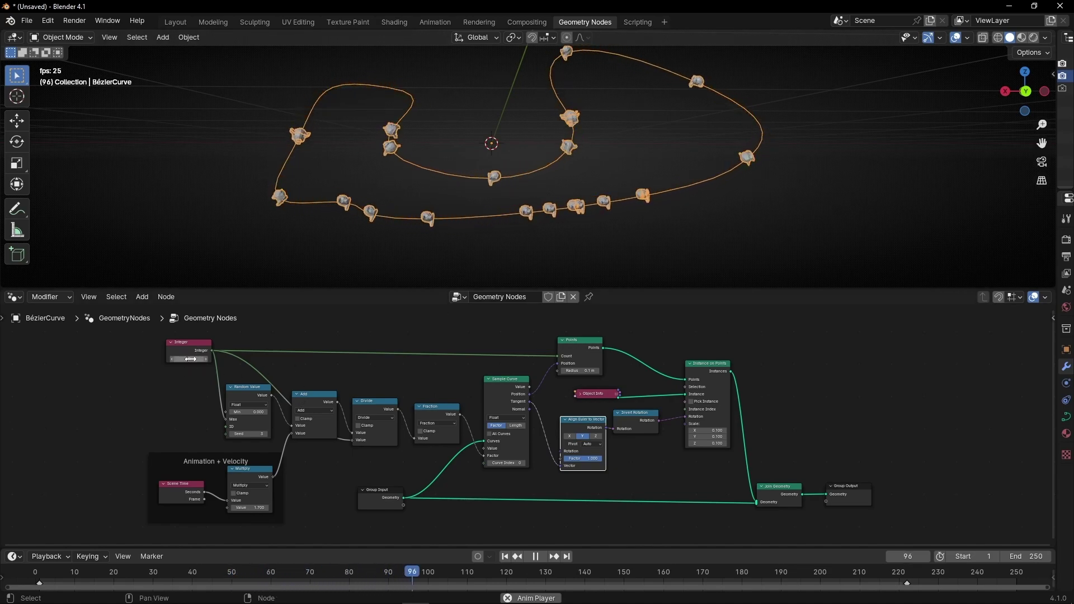
{"action": "left_click_drag", "start_coordinate": [190, 359], "coordinate": [163, 360]}
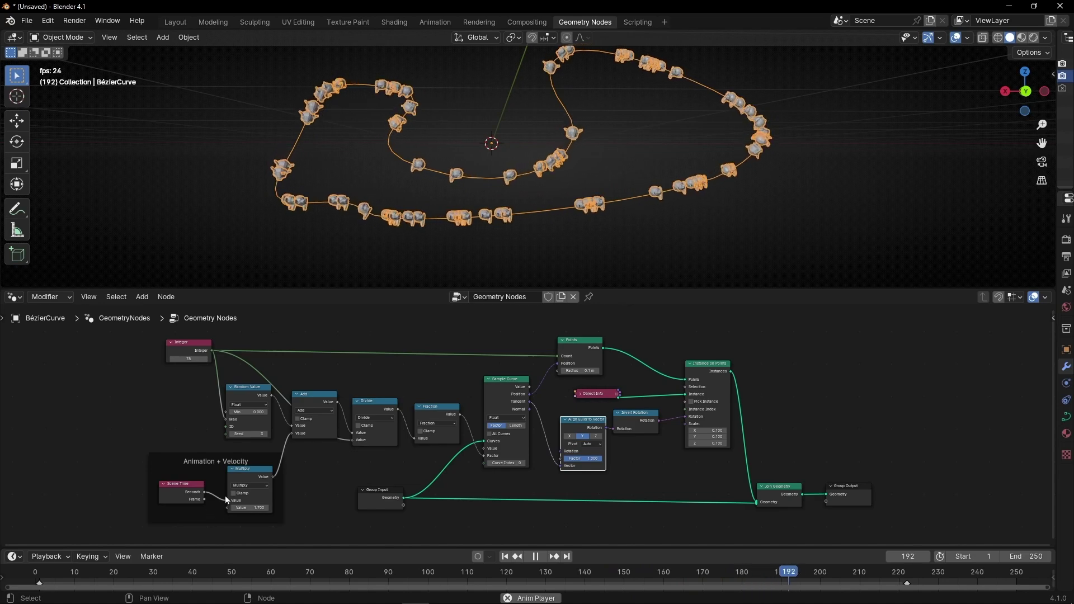
Set the Multiply value in the Animation + Velocity frame to 6.800 and view the faster animation from another angle.
{"action": "scroll", "coordinate": [225, 495], "scroll_direction": "up", "scroll_amount": 4}
{"action": "middle_click_drag", "start_coordinate": [225, 456], "coordinate": [433, 431]}
{"action": "left_click", "coordinate": [350, 451]}
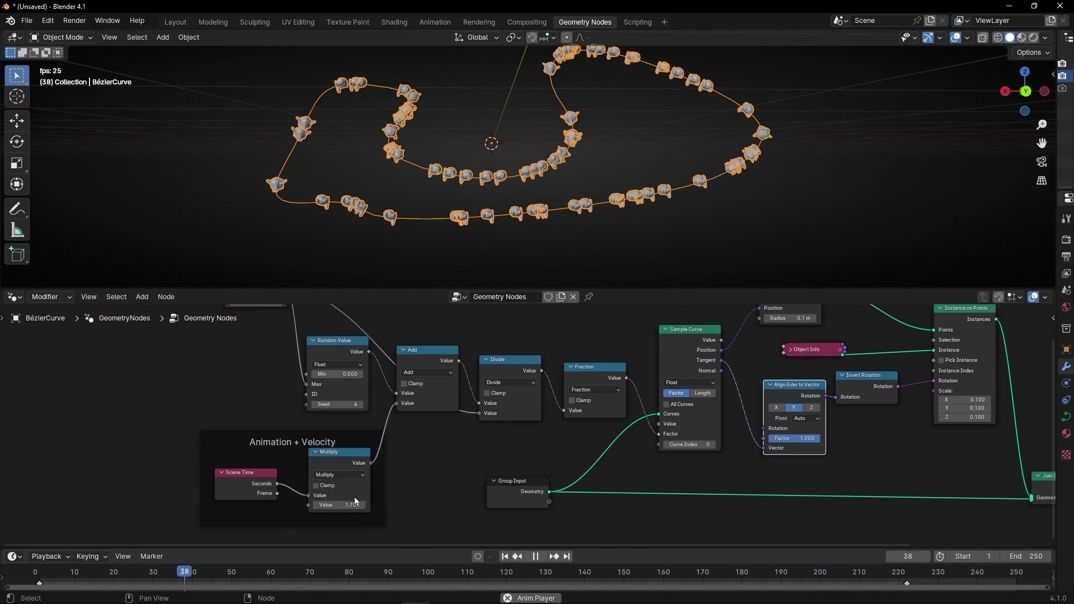
{"action": "mouse_move", "coordinate": [352, 504]}
{"action": "left_mouse_down"}
{"action": "mouse_move", "coordinate": [387, 504]}
{"action": "mouse_move", "coordinate": [343, 505]}
{"action": "left_mouse_up"}
{"action": "middle_click_drag", "start_coordinate": [460, 208], "coordinate": [518, 217]}
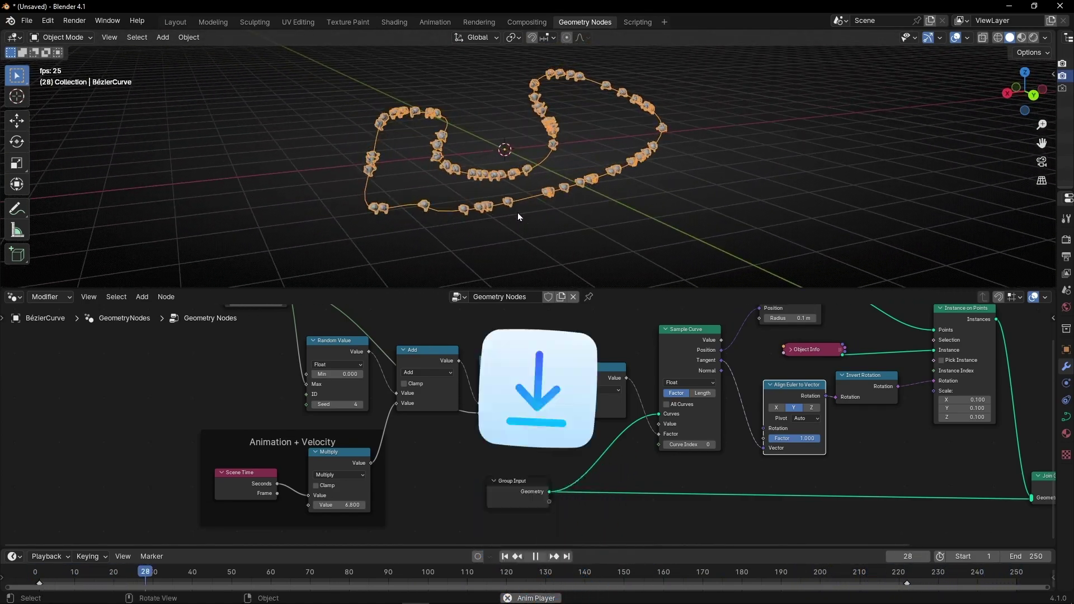